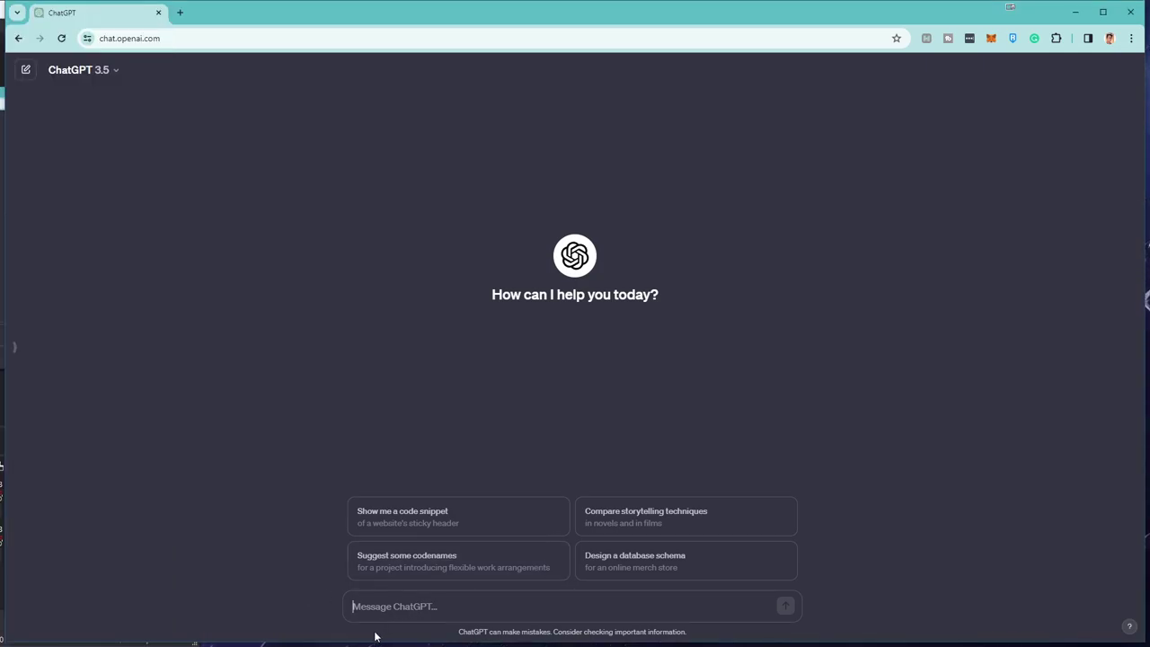
Step: Begin the ChatGPT message explaining the challenge to upload at least one video per week
{"action": "type", "text": "Hi Chat"}
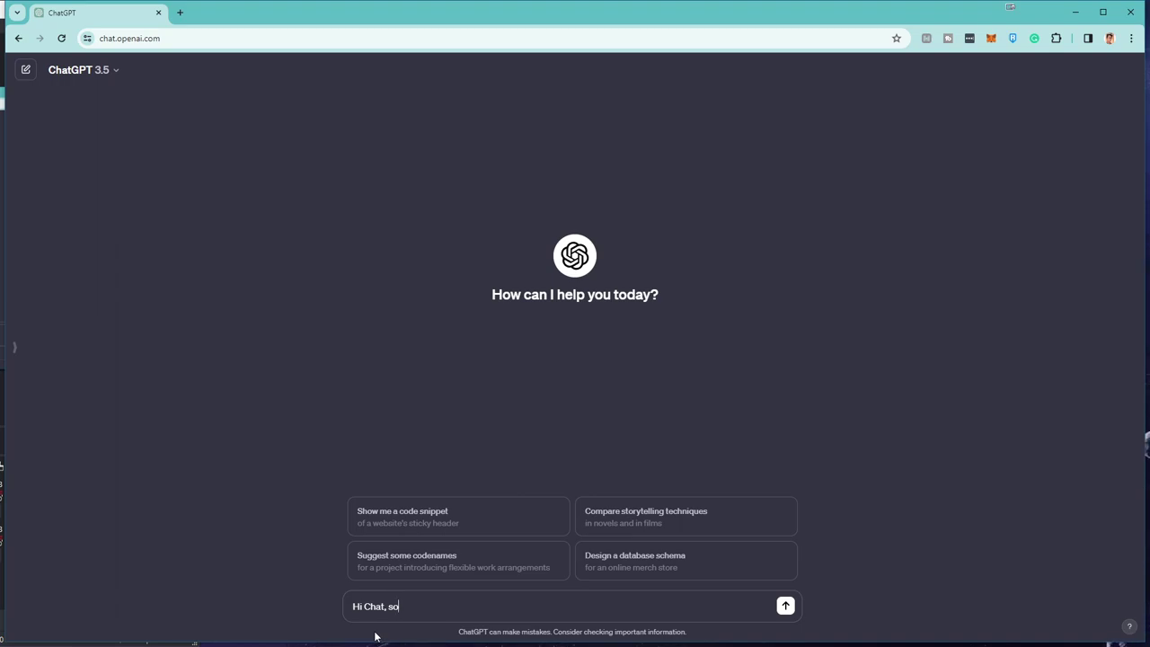
{"action": "type", "text": ", so I'm starting "}
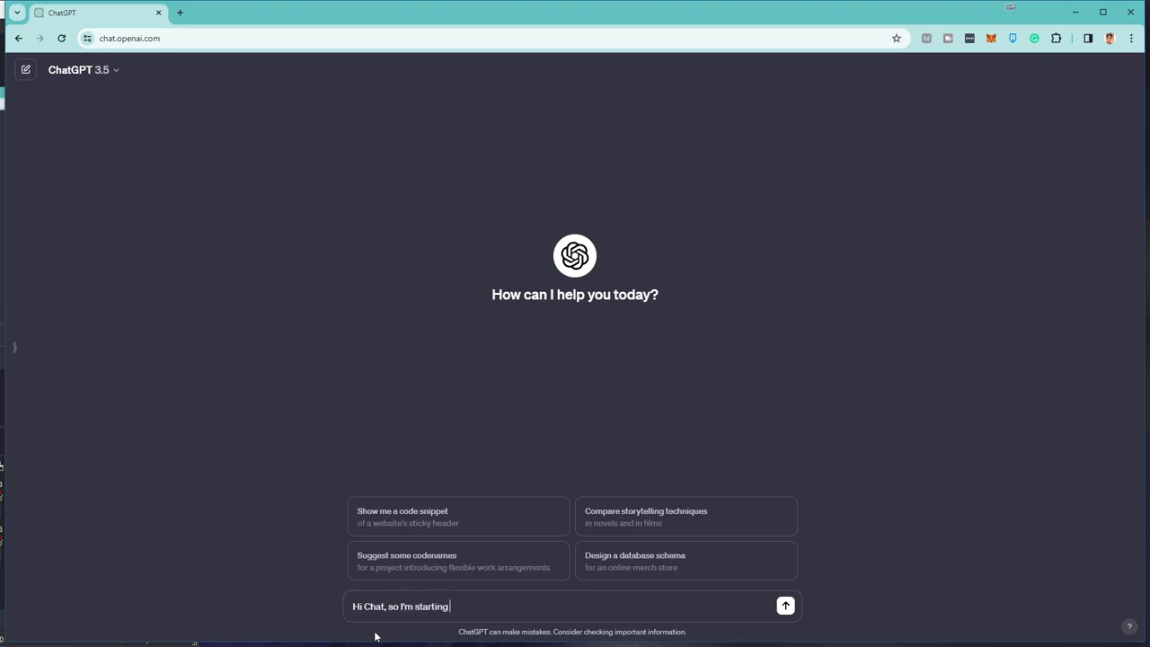
{"action": "type", "text": "this ng where I "}
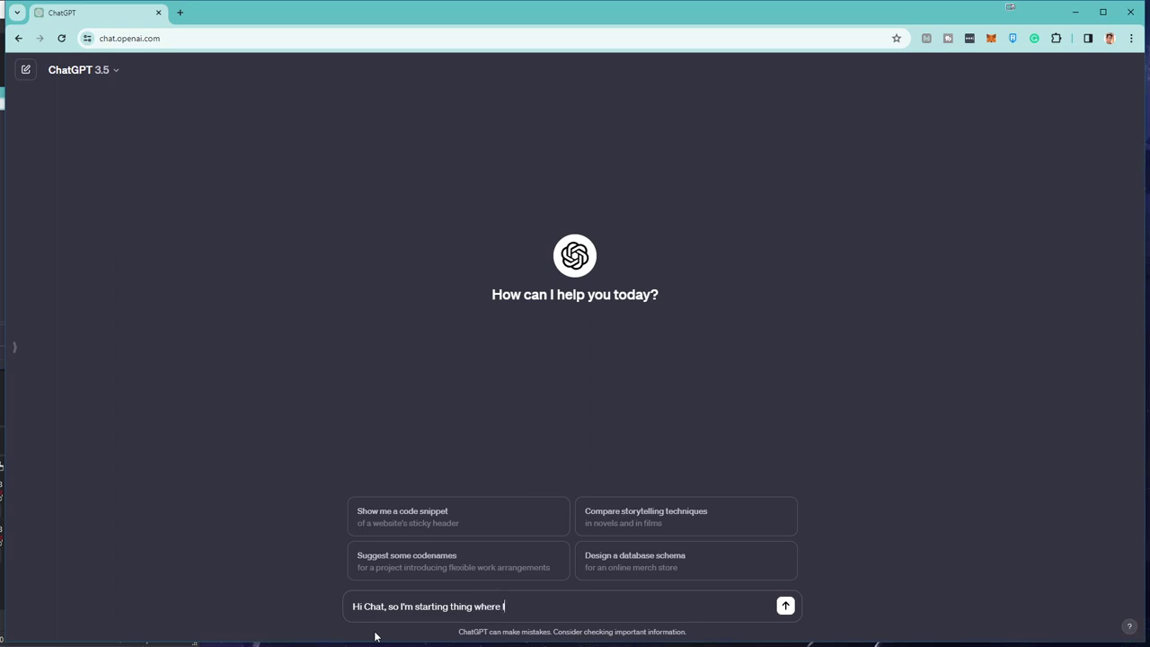
{"action": "type", "text": "'"}
{"action": "type", "text": "am challenging"}
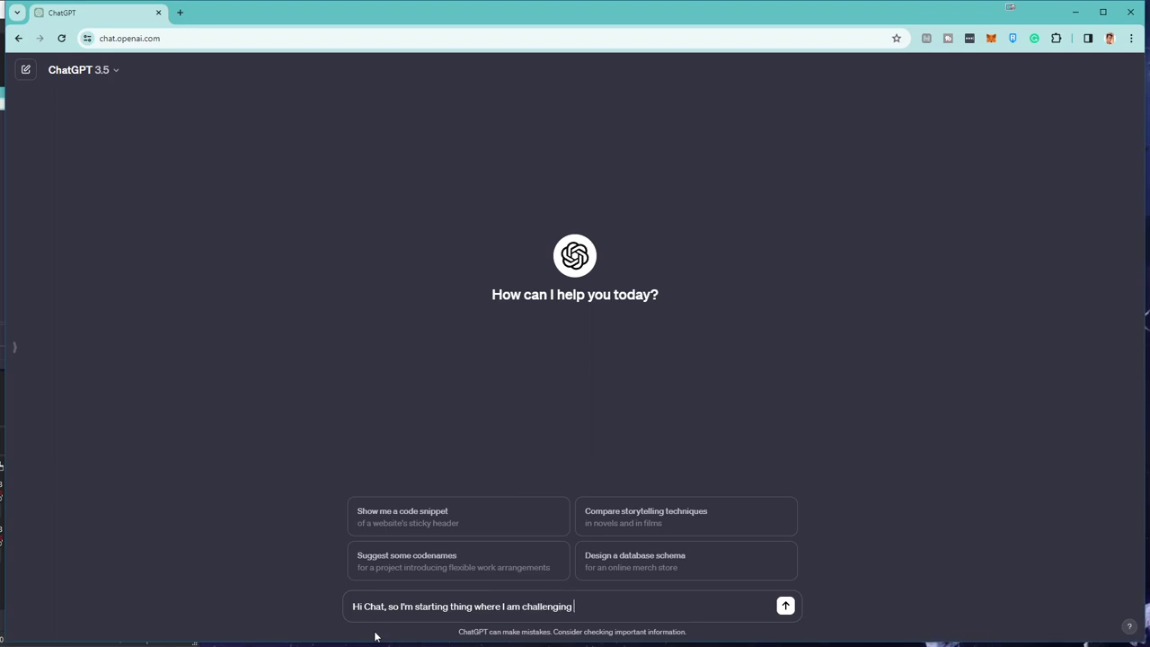
{"action": "scroll", "coordinate": [680, 331], "scroll_direction": "up", "scroll_amount": 8, "text": "ctrl"}
{"action": "scroll", "coordinate": [680, 332], "scroll_direction": "down", "scroll_amount": 3, "text": "ctrl"}
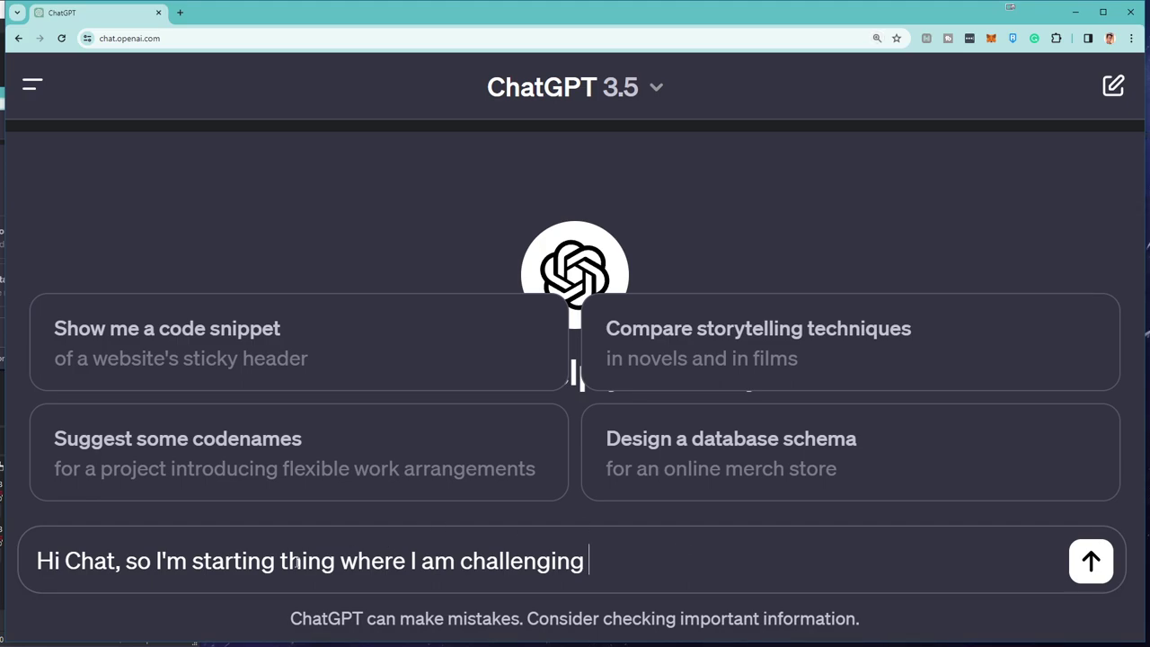
{"action": "type", "text": "this "}
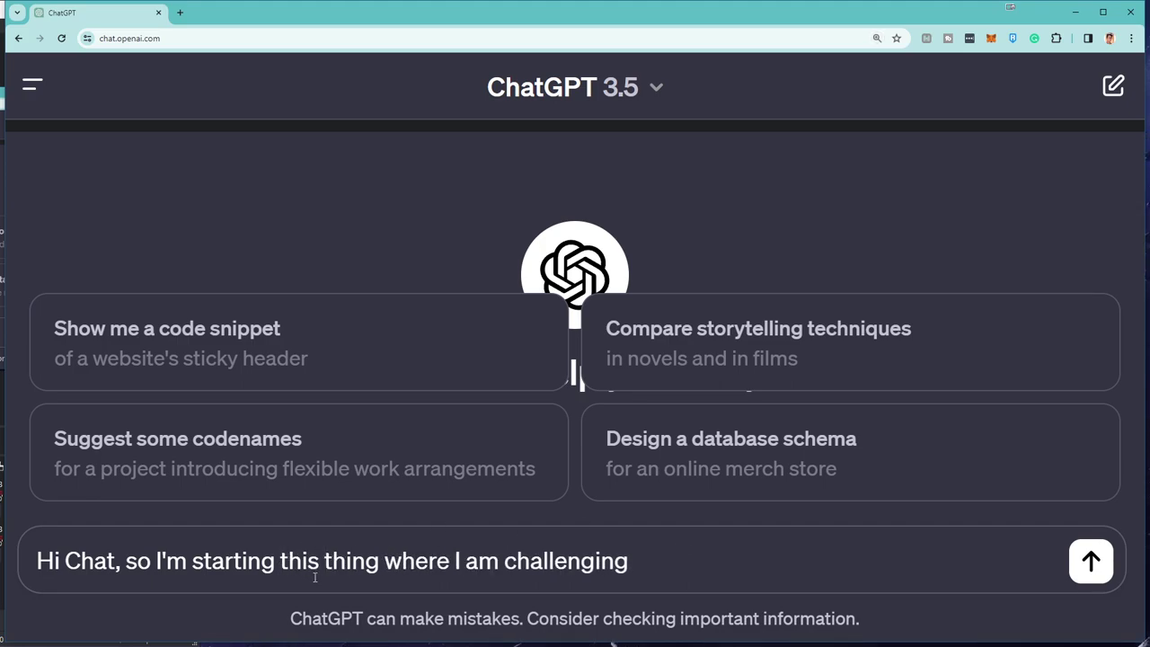
{"action": "type", "text": "myself "}
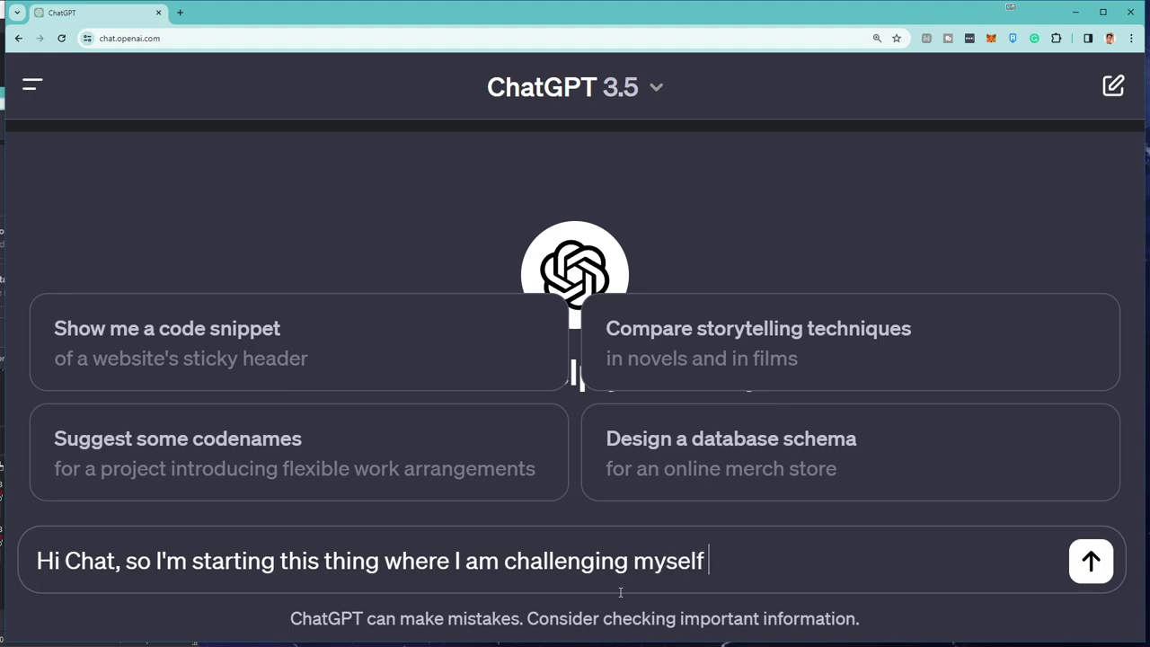
{"action": "type", "text": "to create an upload "}
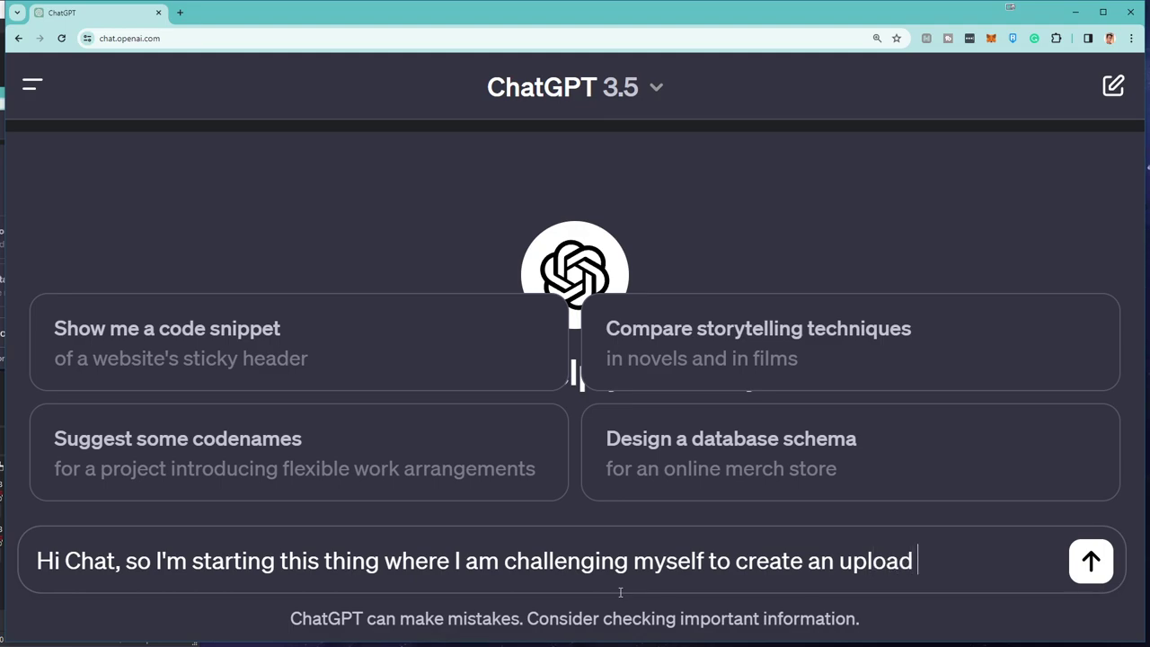
{"action": "type", "text": "at least 1"}
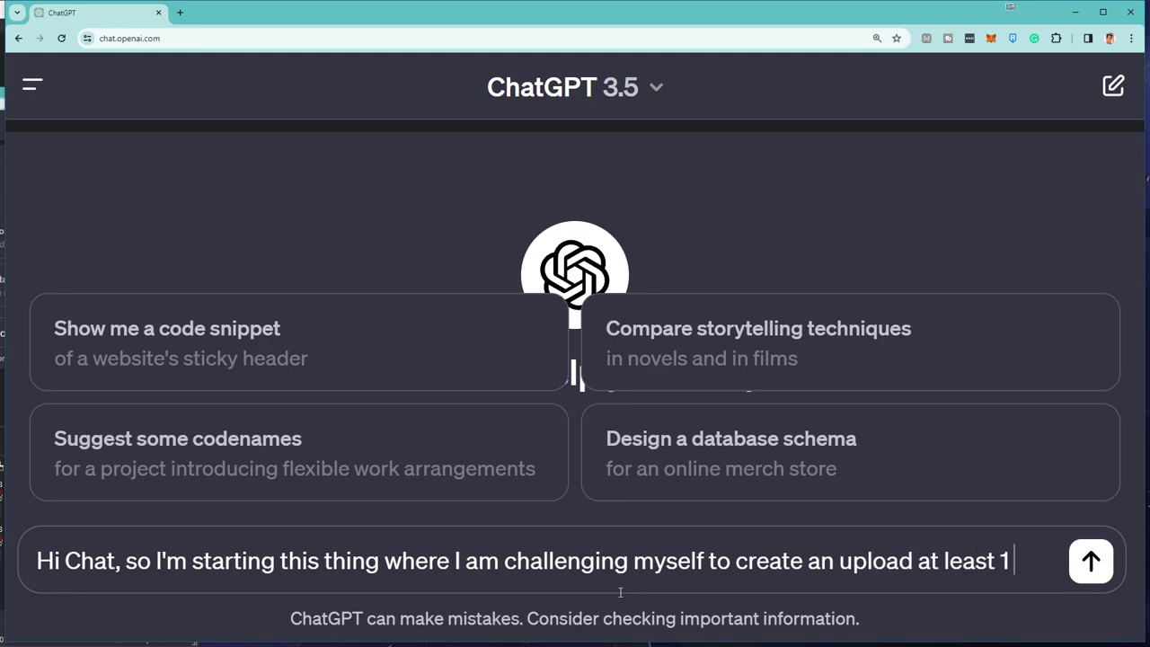
{"action": "type", "text": " video per week. "}
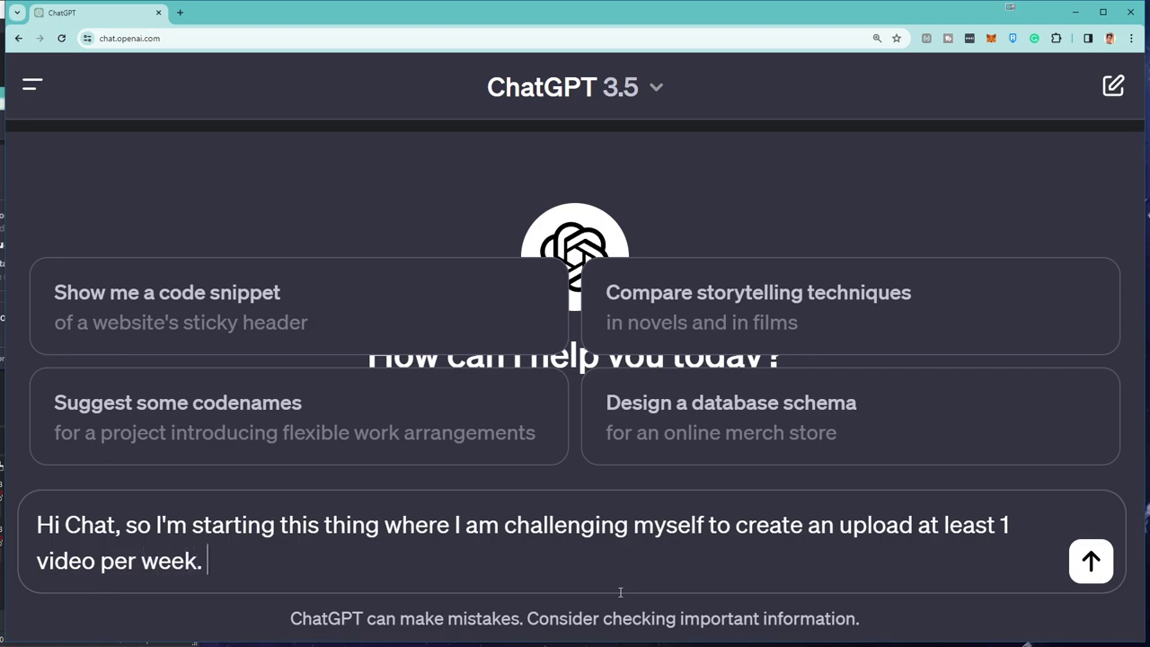
{"action": "type", "text": "Unfortunatel"}
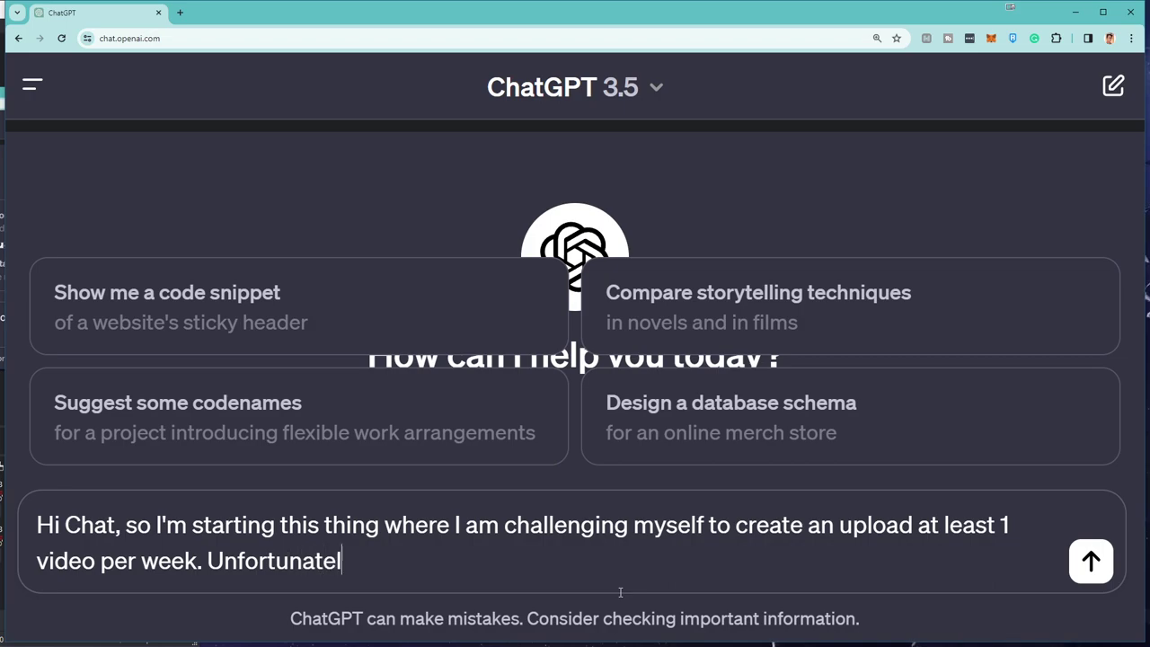
{"action": "type", "text": "y I haven't s"}
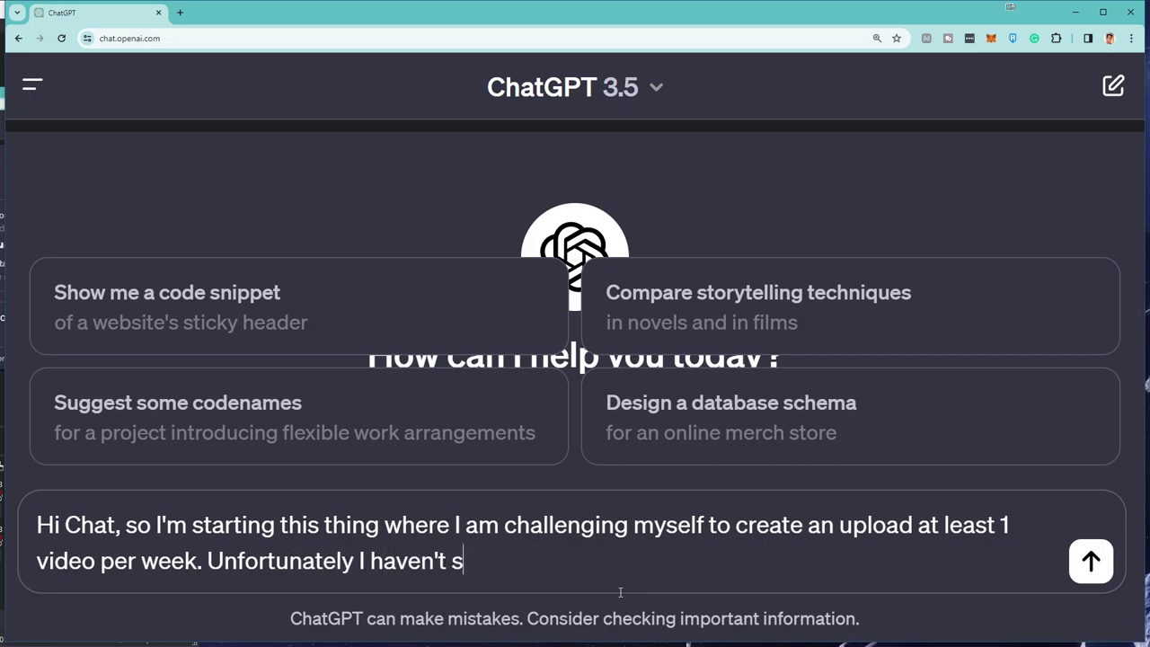
{"action": "type", "text": "tra"}
{"action": "key", "text": "BackSpace"}
{"action": "key", "text": "BackSpace"}
{"action": "type", "text": "arted "}
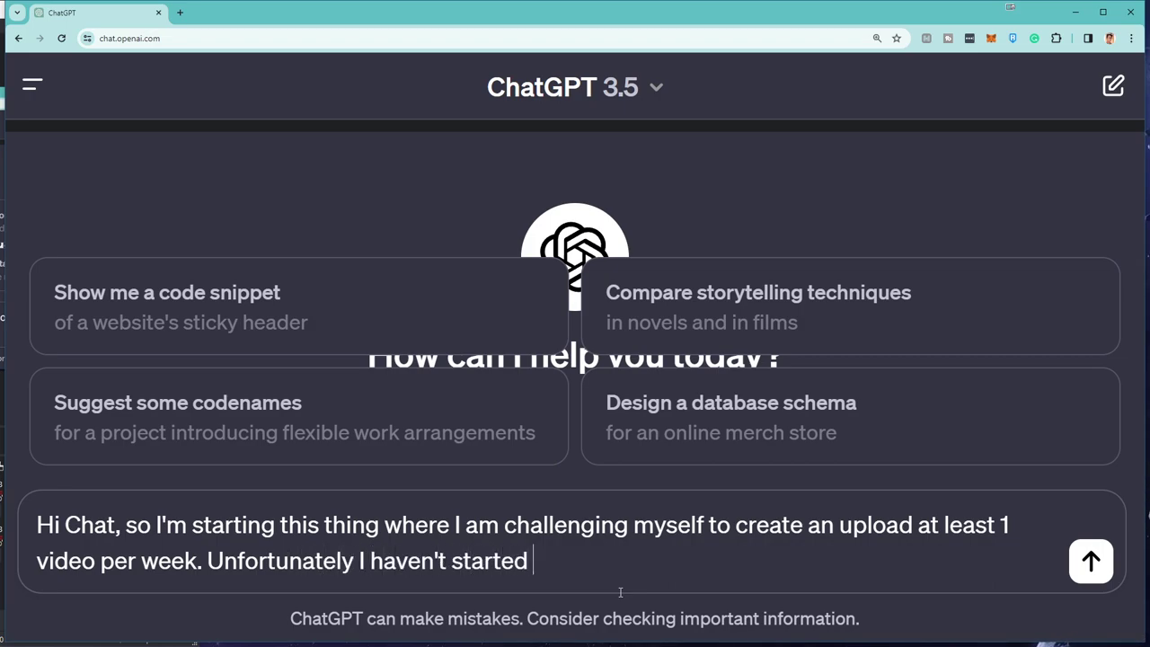
{"action": "type", "text": "(i)"}
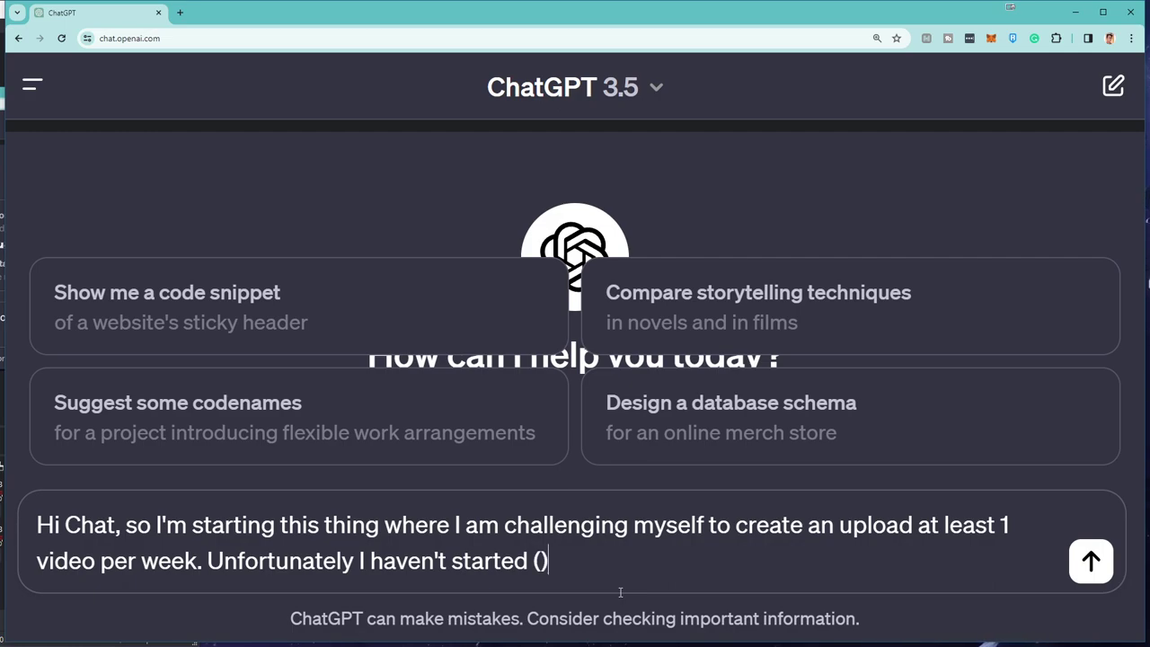
Step: Add that only 37 minutes remain in week number 1 of 2024, ending with 'Help.'
{"action": "key", "text": "Left"}
{"action": "type", "text": "i"}
{"action": "type", "text": "until now"}
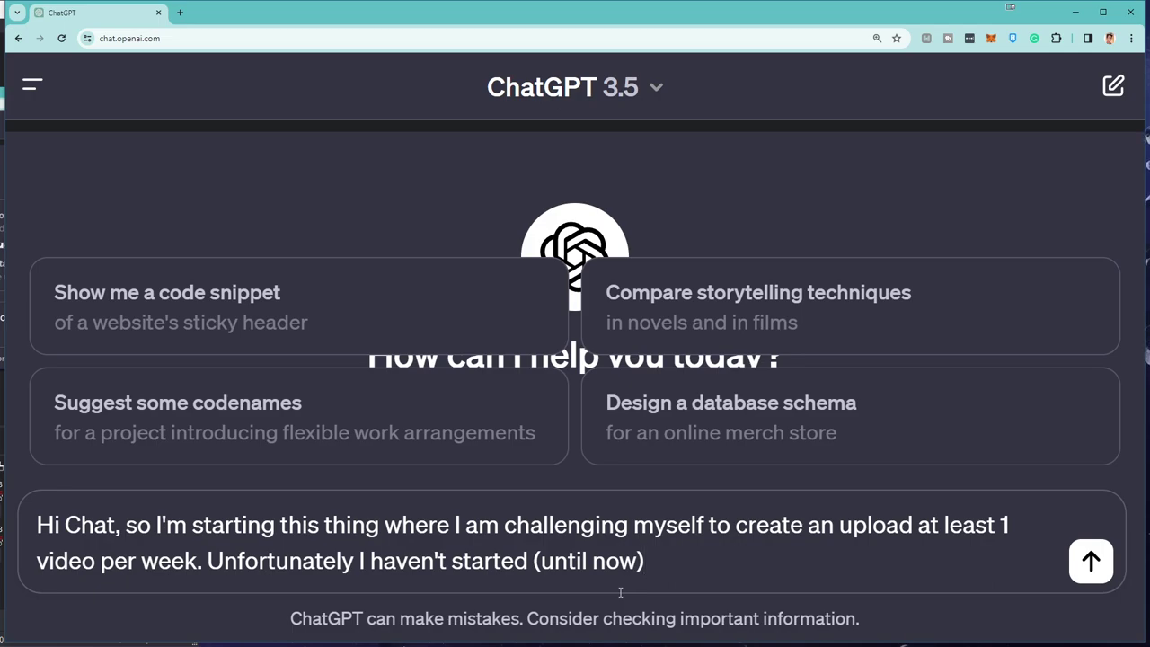
{"action": "type", "text": " and there's "}
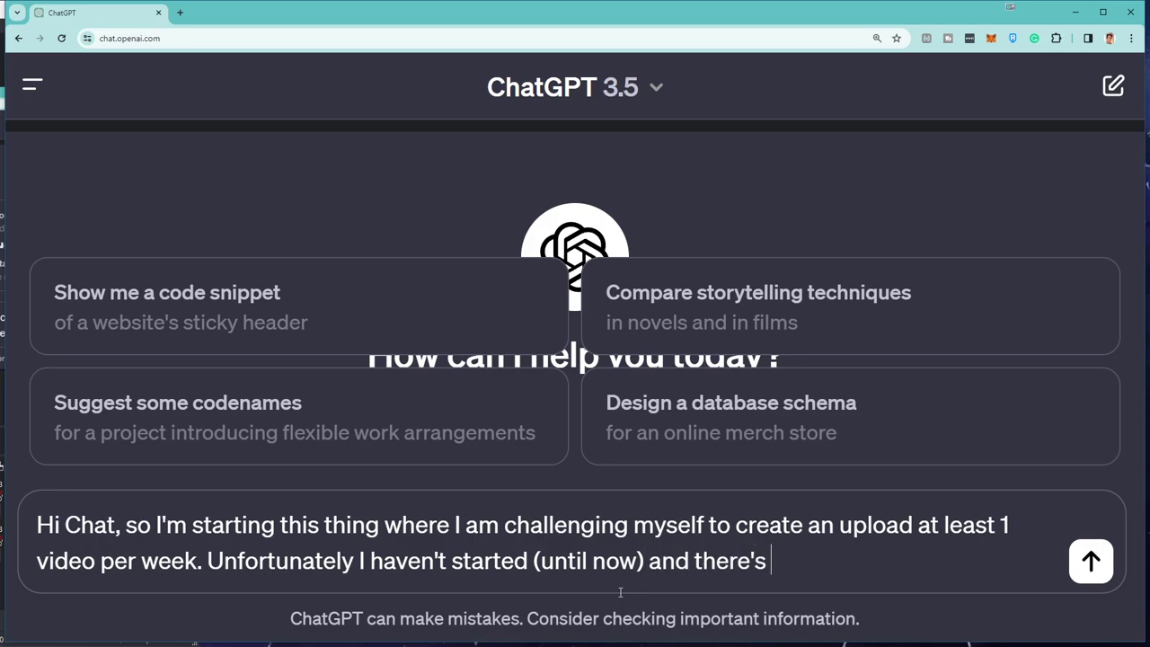
{"action": "type", "text": "like "}
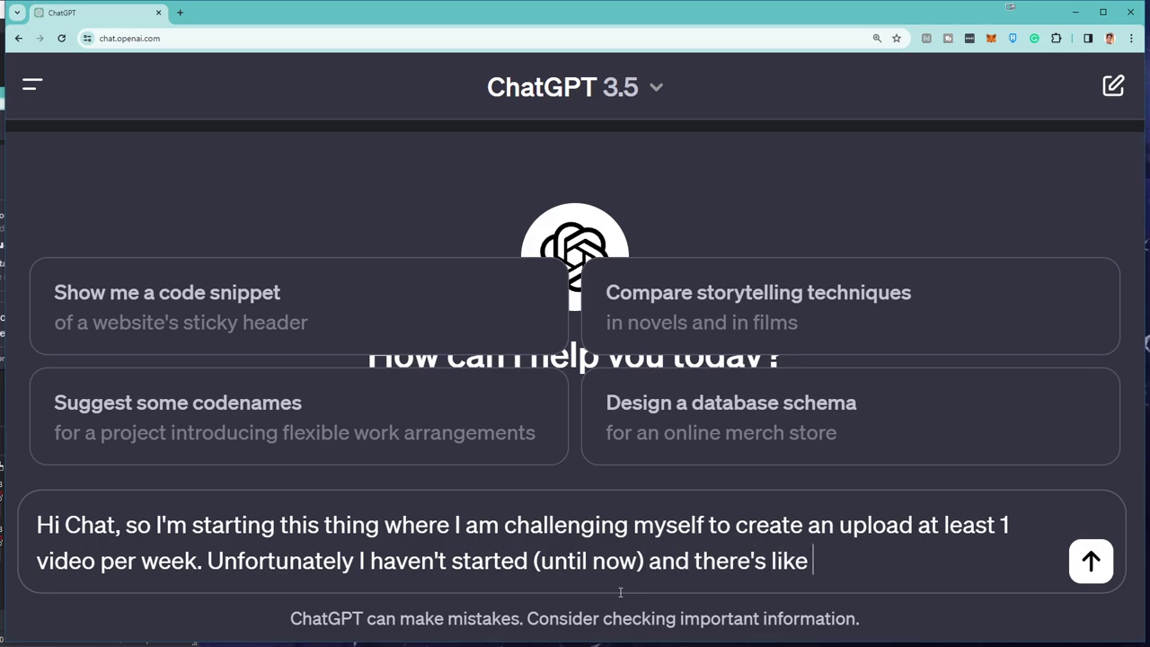
{"action": "type", "text": "367"}
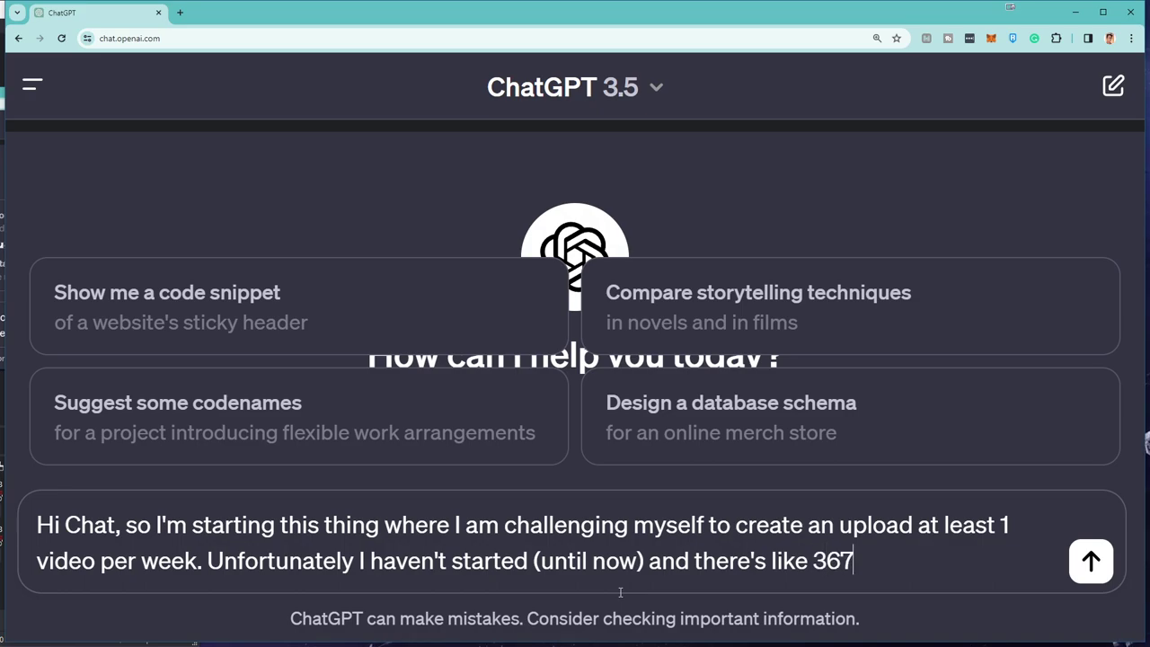
{"action": "key", "text": "BackSpace"}
{"action": "key", "text": "BackSpace"}
{"action": "type", "text": "7 min"}
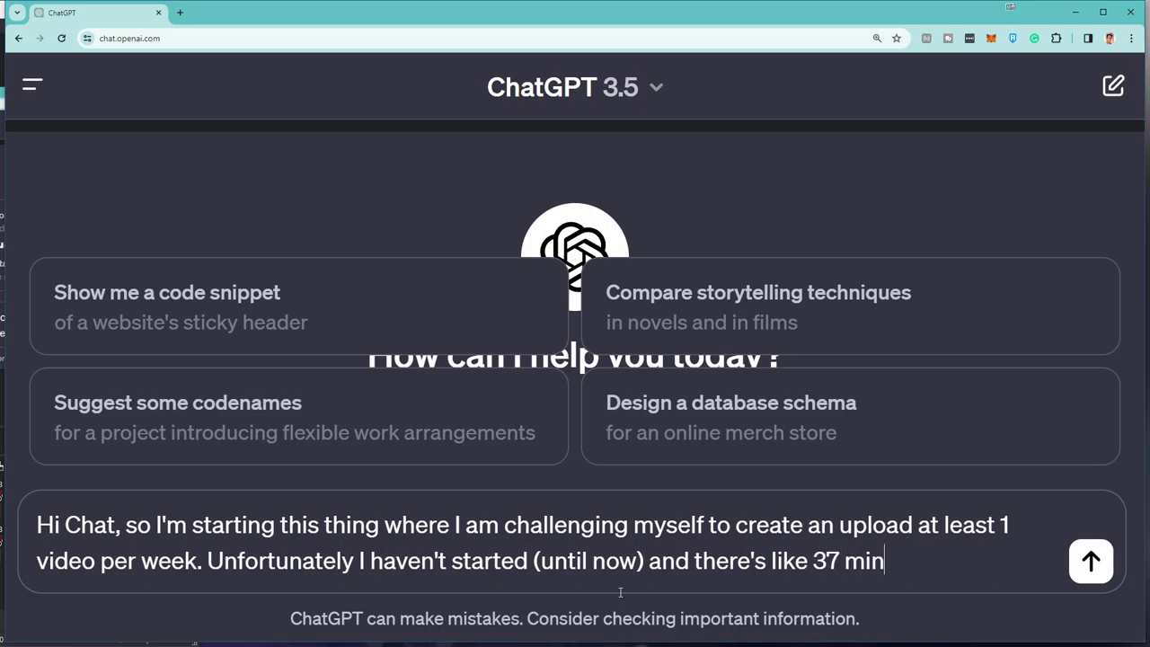
{"action": "type", "text": "utes left till this week"}
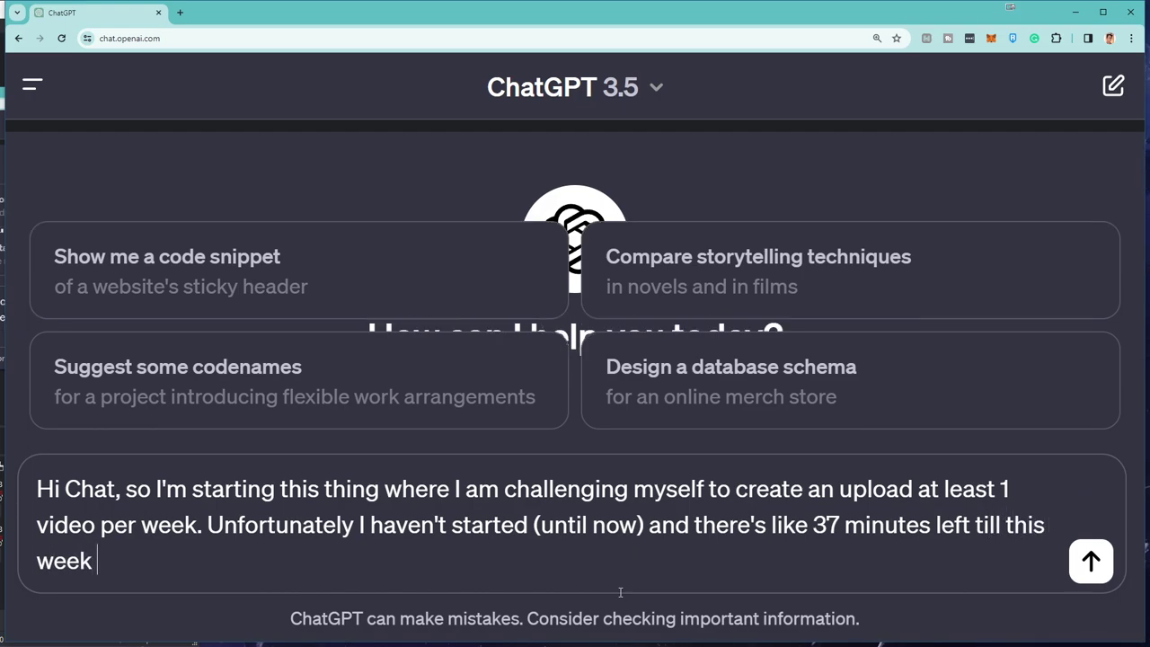
{"action": "type", "text": " (week )"}
{"action": "key", "text": "Left"}
{"action": "type", "text": "week "}
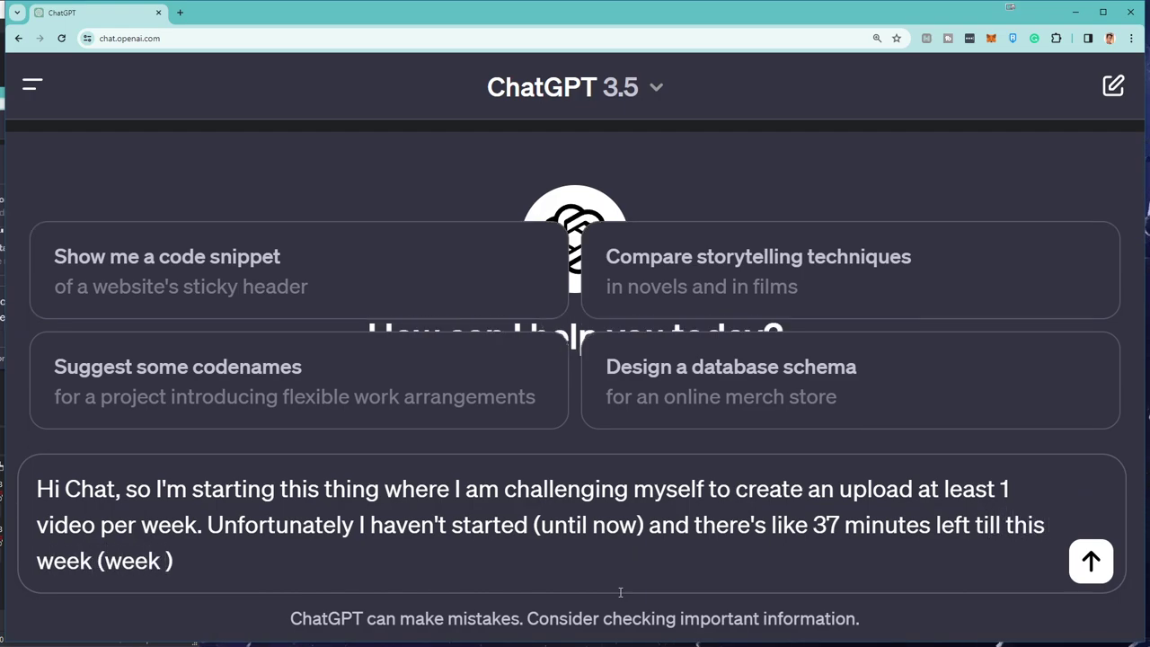
{"action": "type", "text": "number 1 of"}
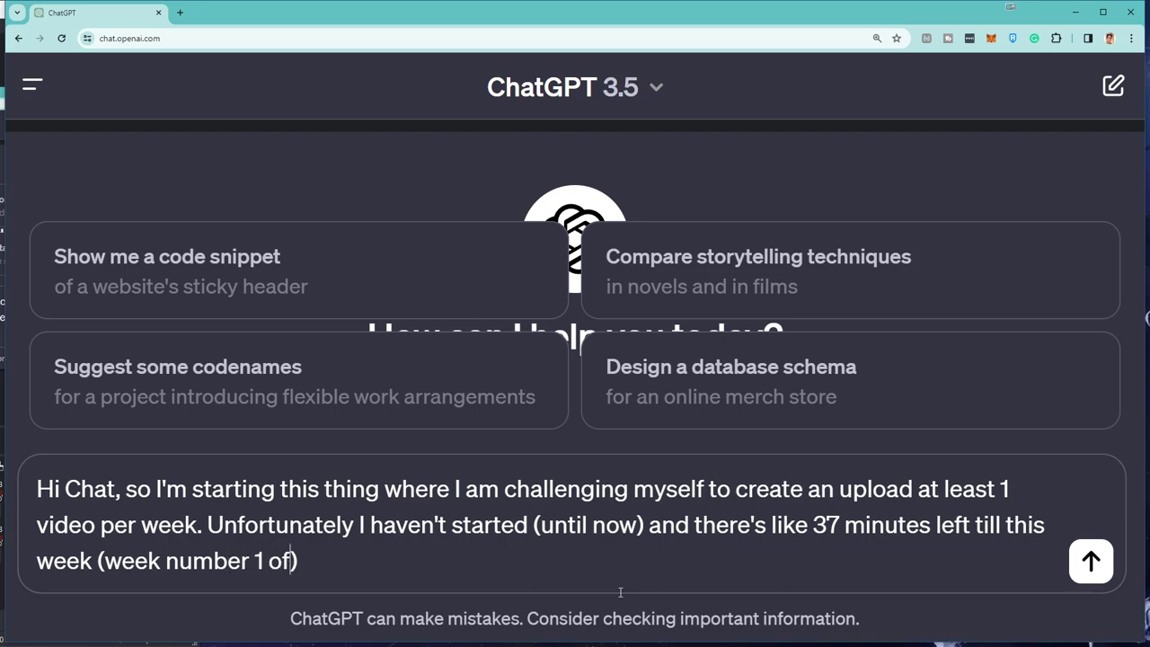
{"action": "type", "text": " 2024"}
{"action": "key", "text": "Right"}
{"action": "type", "text": "i"}
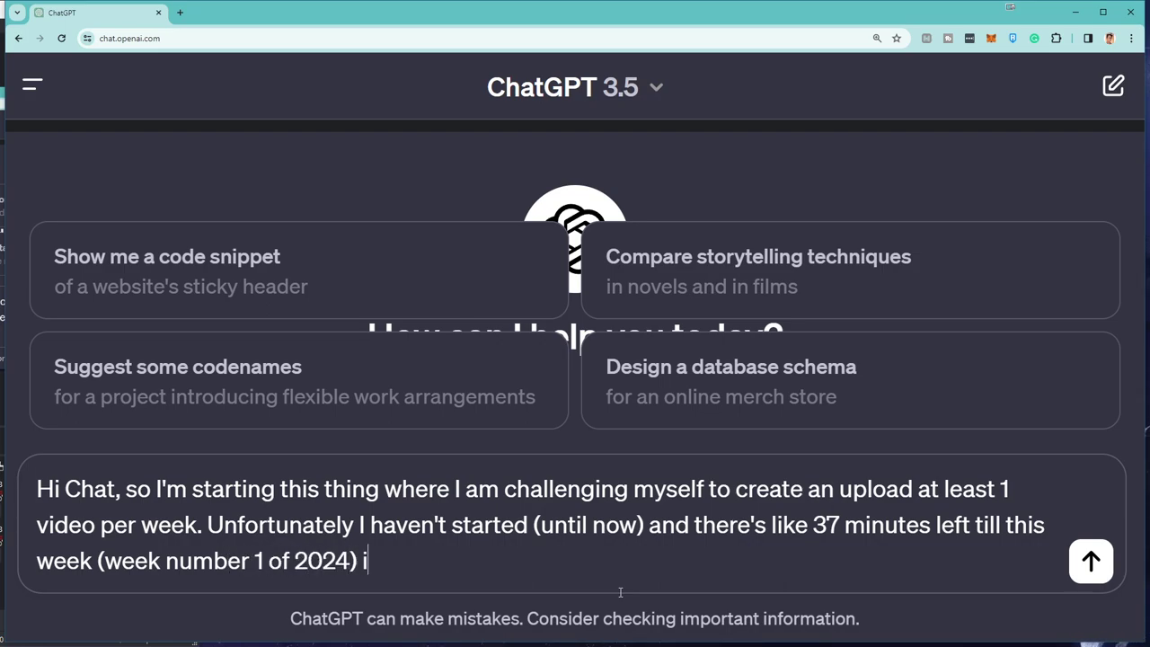
{"action": "type", "text": "s over."}
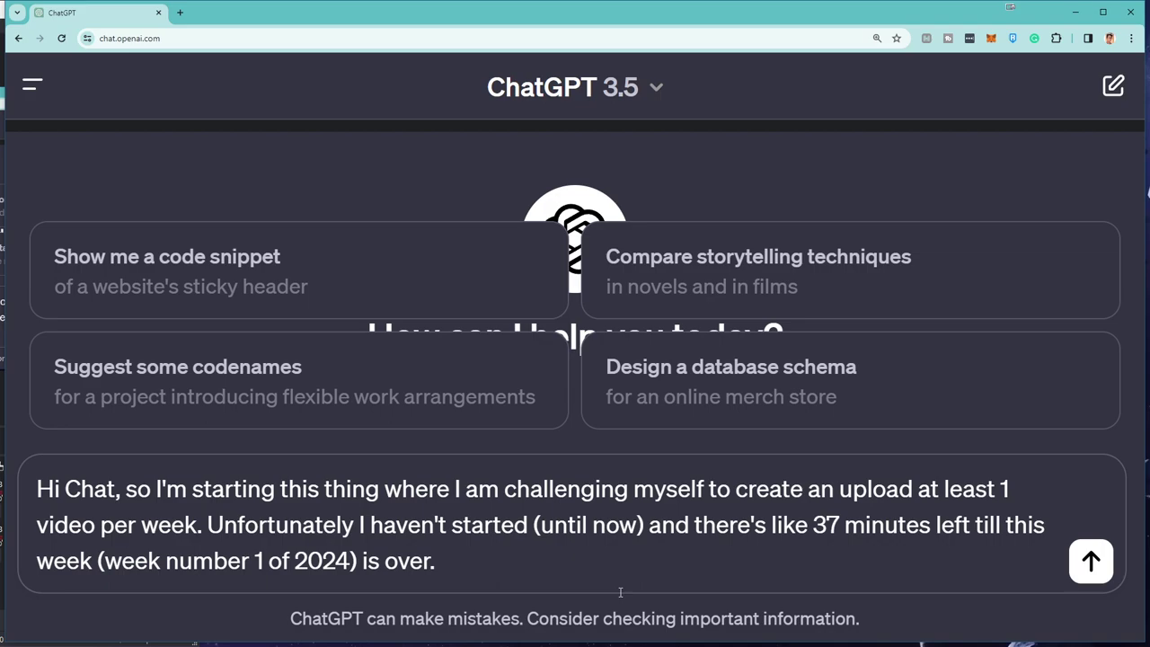
{"action": "type", "text": " Help."}
{"action": "key", "text": "shift+Return"}
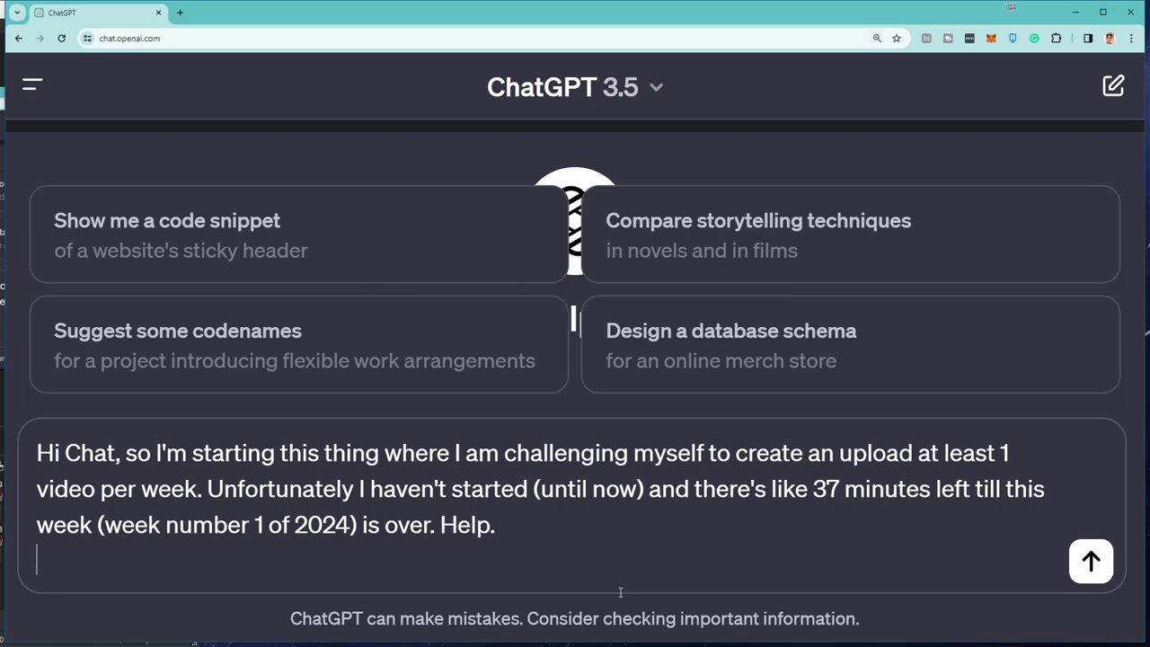
Step: Send the request and read ChatGPT's eight-step quick plan with the page zoomed out
{"action": "key", "text": "BackSpace"}
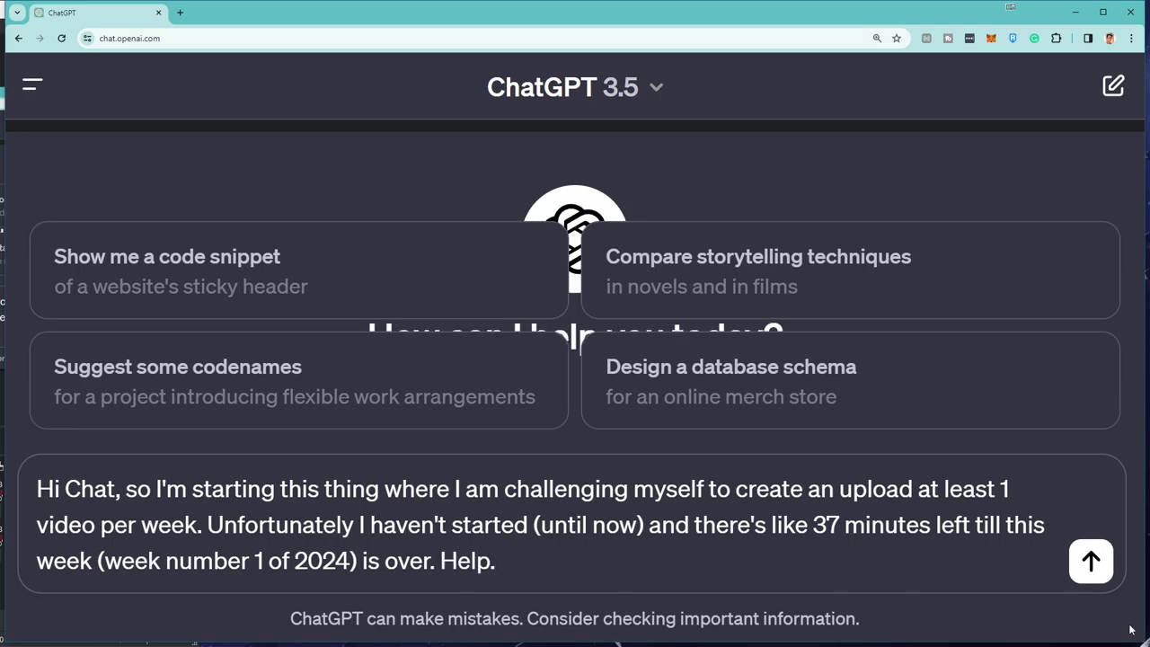
{"action": "key", "text": "Return"}
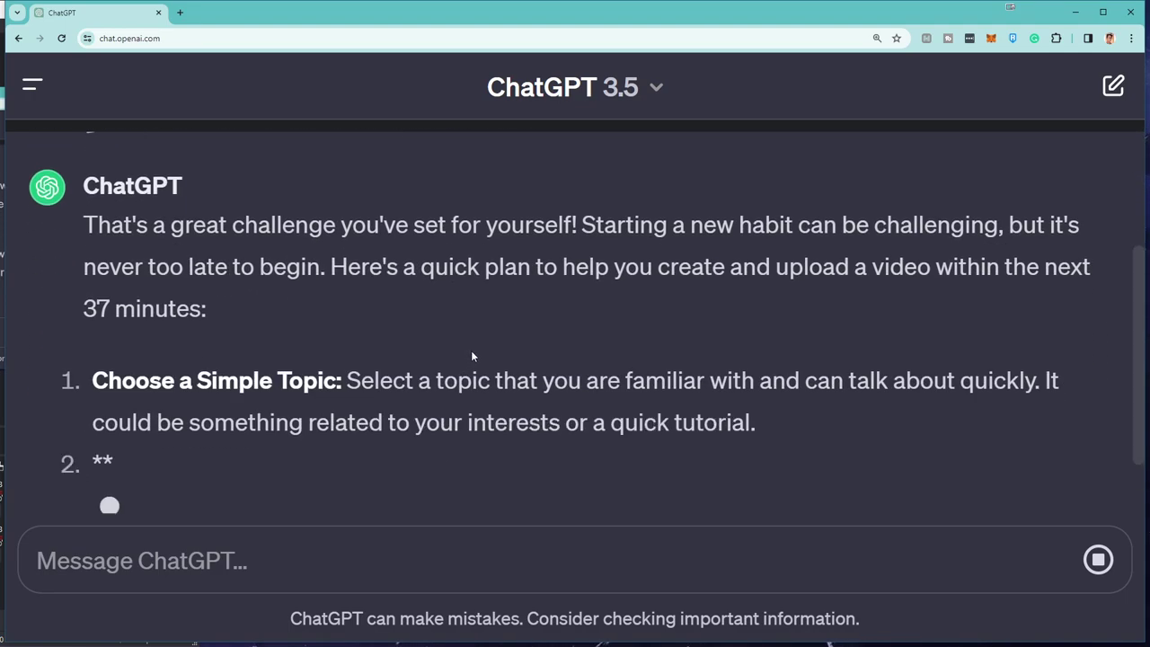
{"action": "key", "text": "ctrl+minus"}
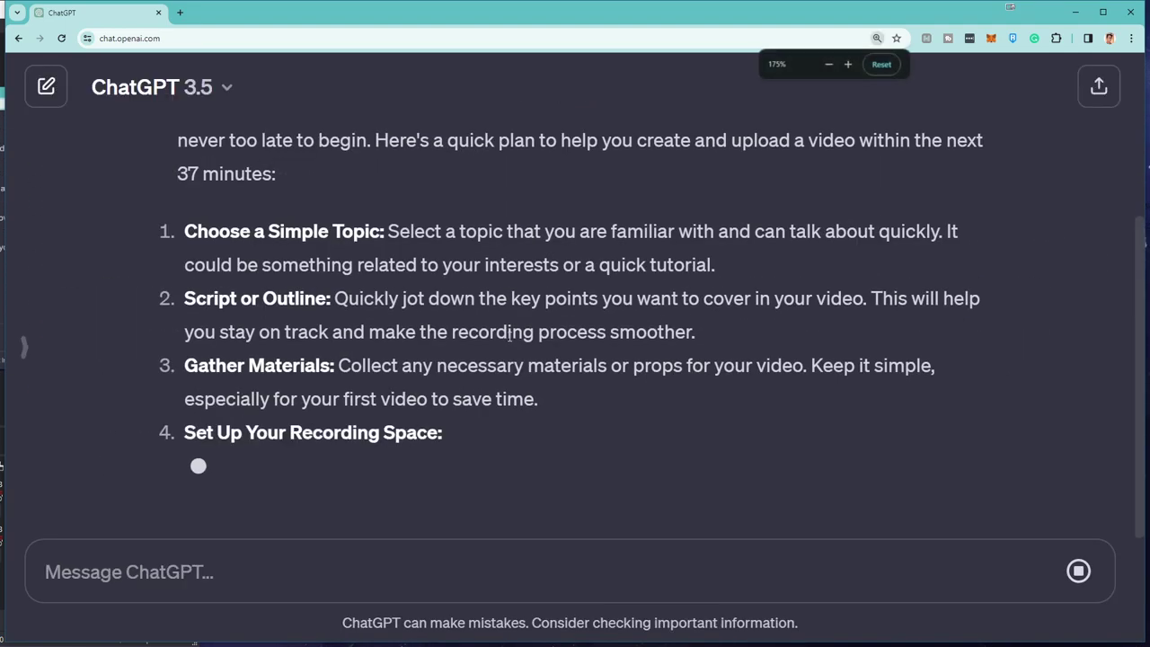
{"action": "key", "text": "ctrl+minus"}
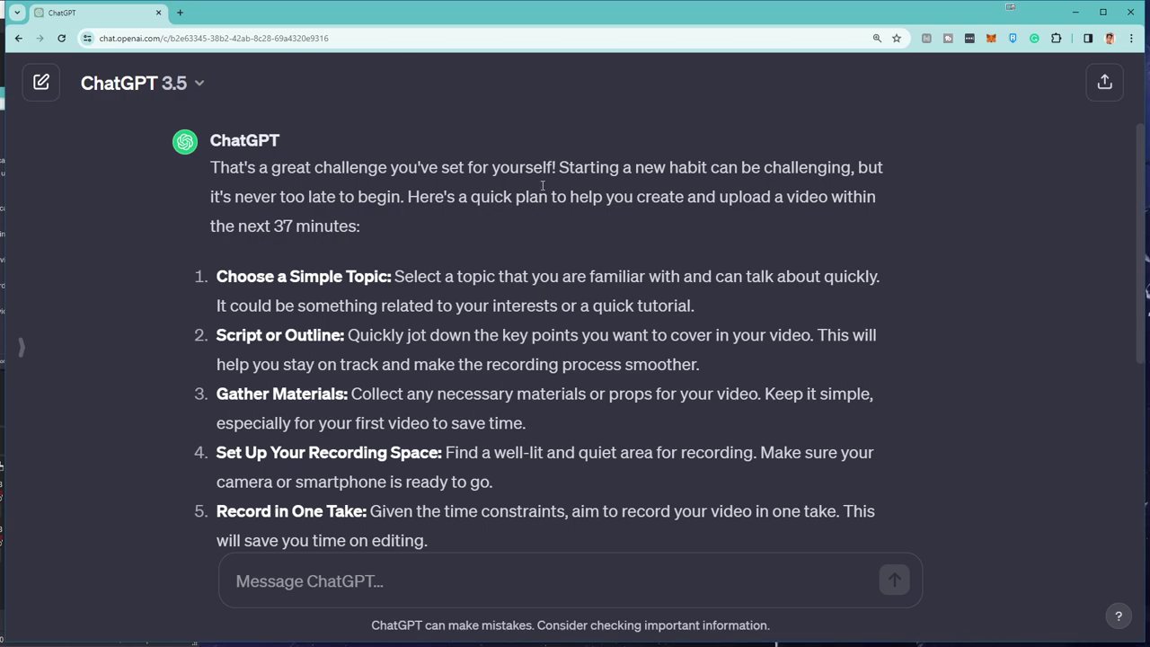
{"action": "scroll", "coordinate": [588, 210], "scroll_direction": "down", "scroll_amount": 4}
{"action": "scroll", "coordinate": [586, 210], "scroll_direction": "up", "scroll_amount": 2}
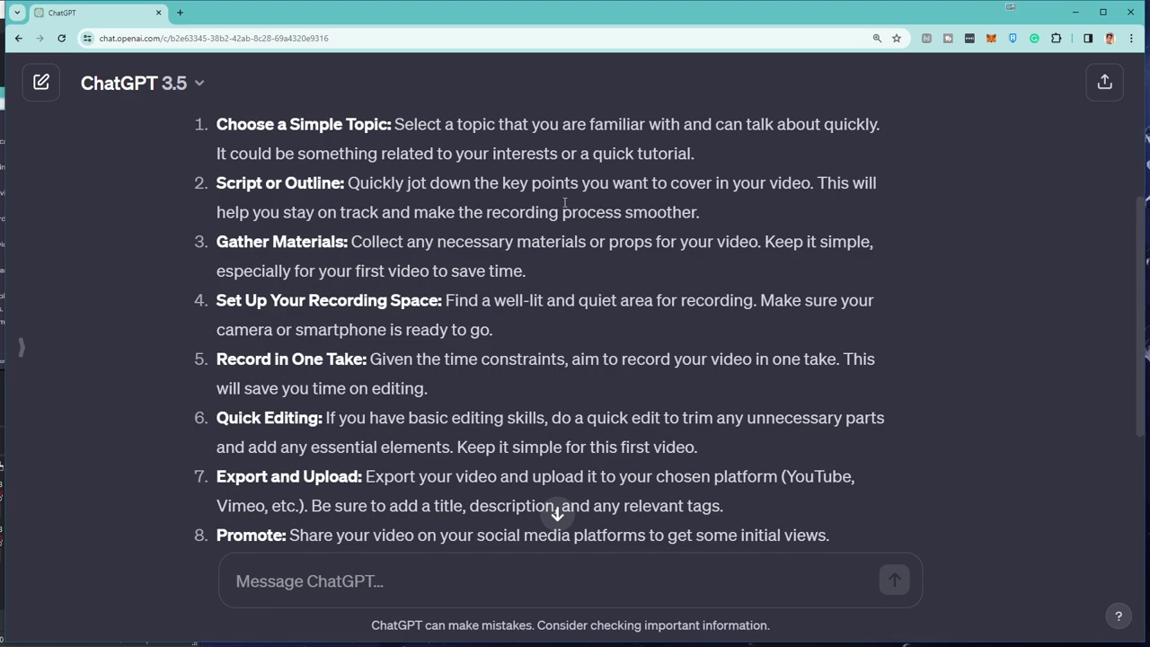
{"action": "scroll", "coordinate": [564, 205], "scroll_direction": "down", "scroll_amount": 3}
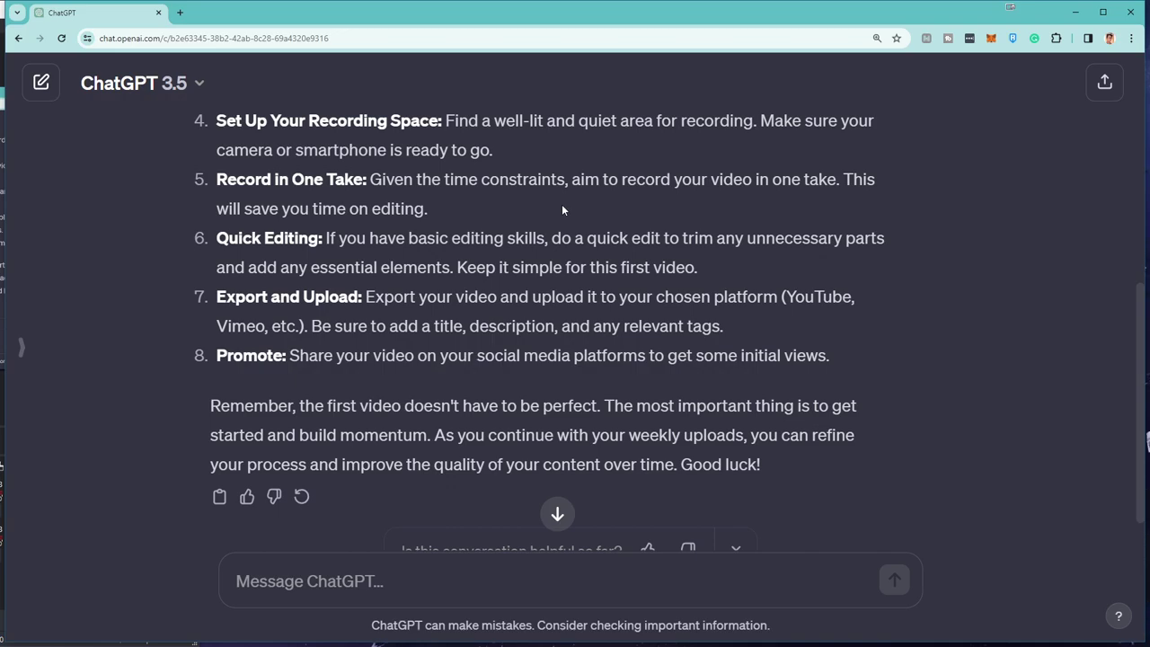
Step: Send a two-line follow-up saying the conversation is being recorded and asking what direction to take
{"action": "left_click", "coordinate": [356, 578]}
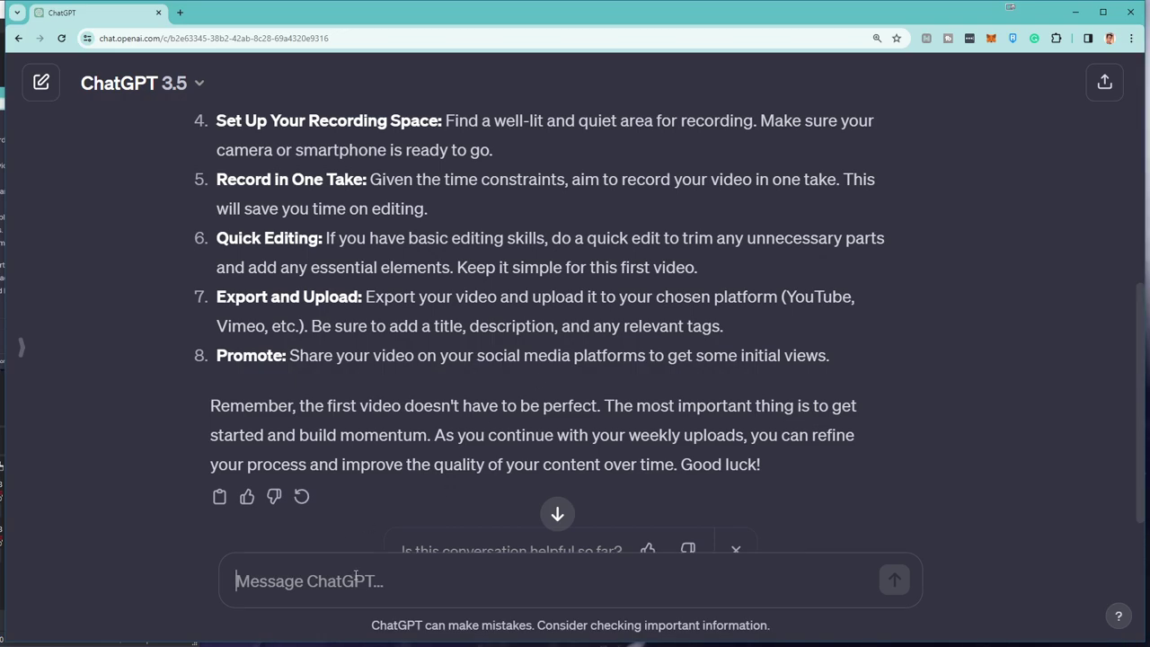
{"action": "type", "text": "A"}
{"action": "key", "text": "BackSpace"}
{"action": "type", "text": "A"}
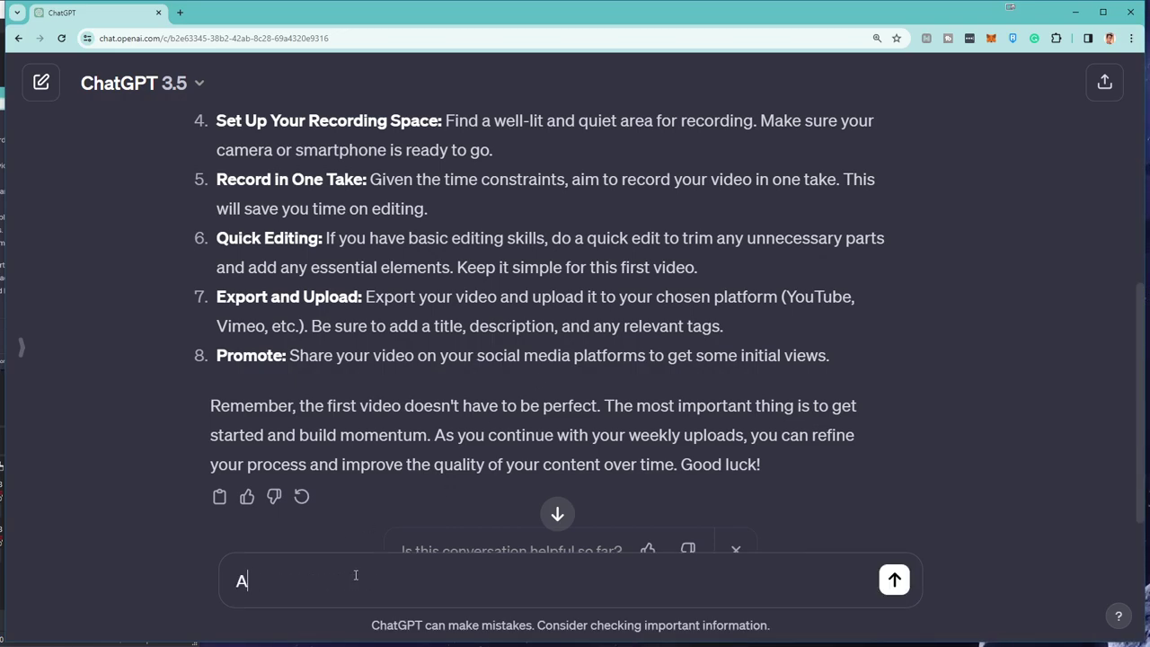
{"action": "type", "text": "ctually, I'm a"}
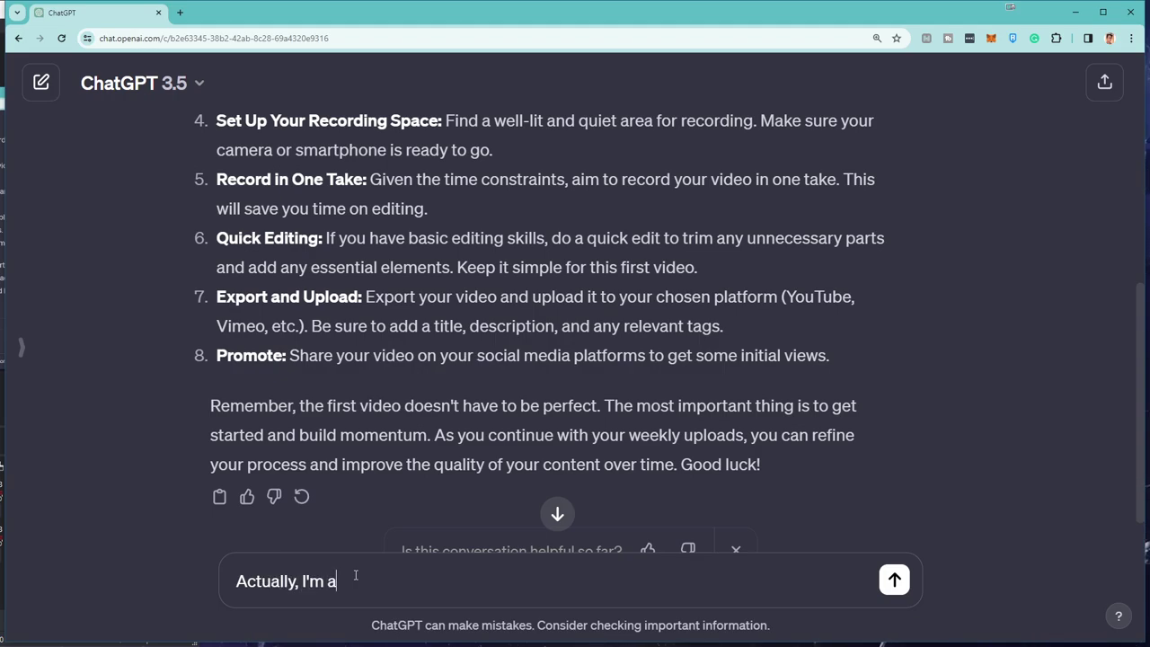
{"action": "type", "text": "lready recordi"}
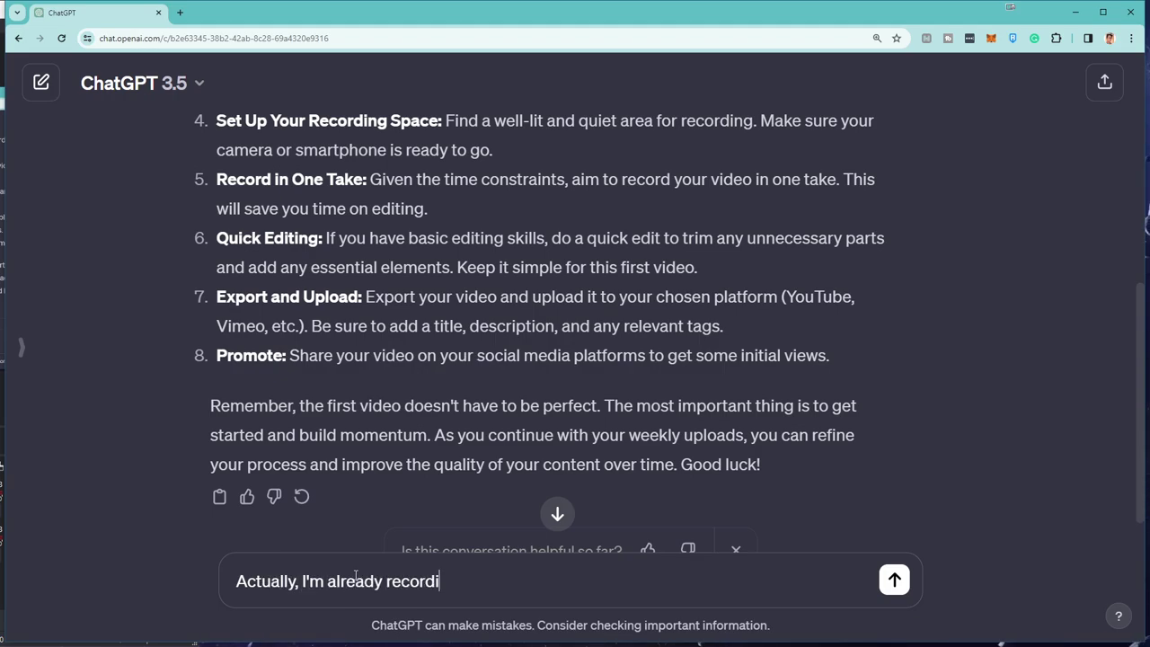
{"action": "type", "text": "ng our conversa"}
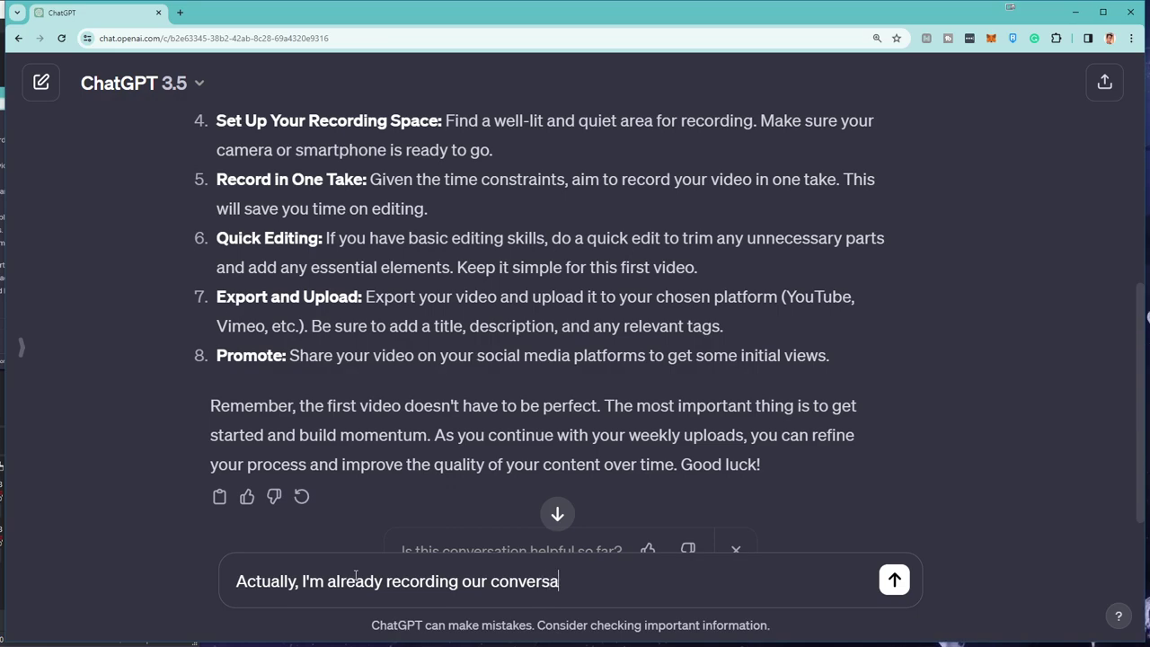
{"action": "type", "text": "tion regarding "}
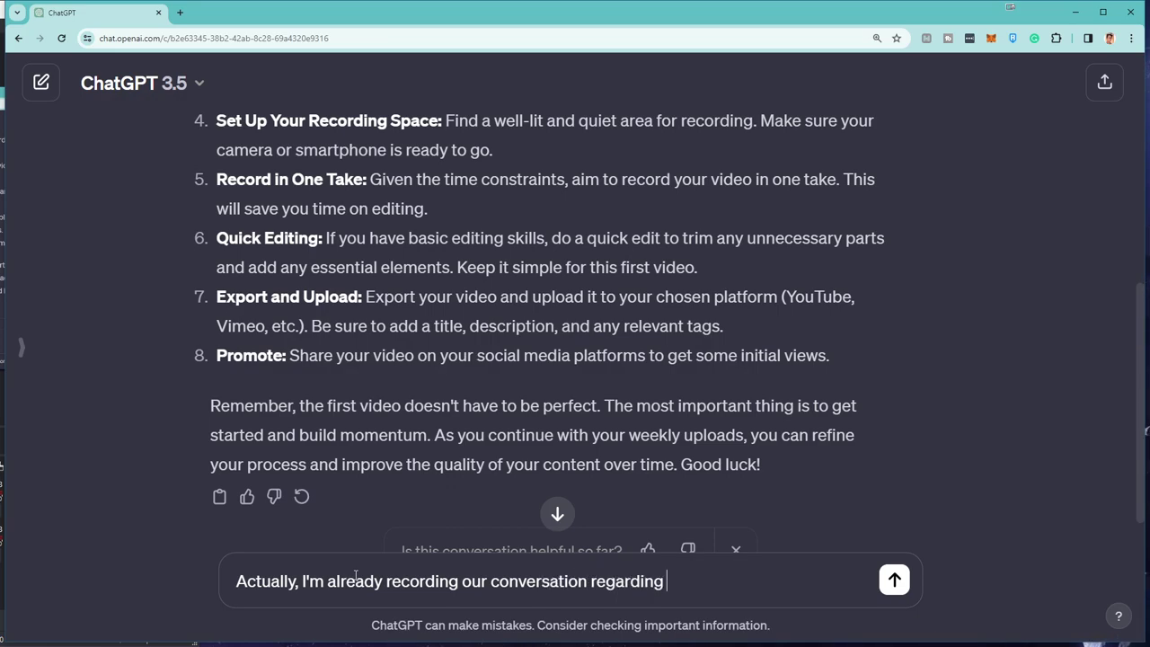
{"action": "type", "text": "this topic."}
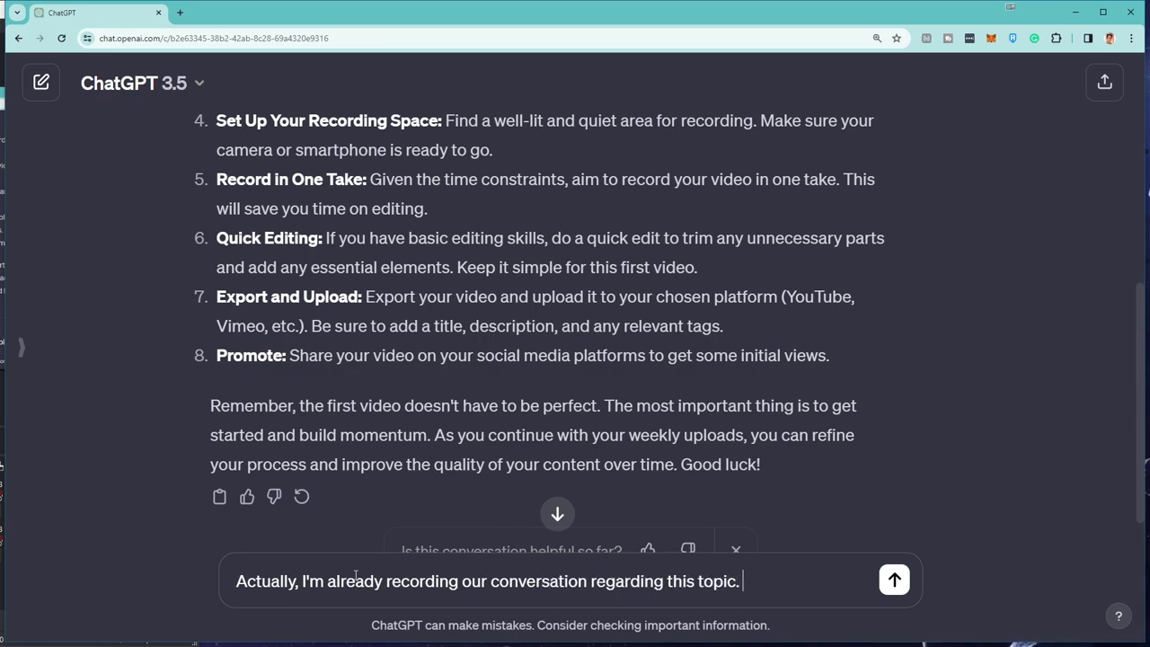
{"action": "key", "text": "shift+Return"}
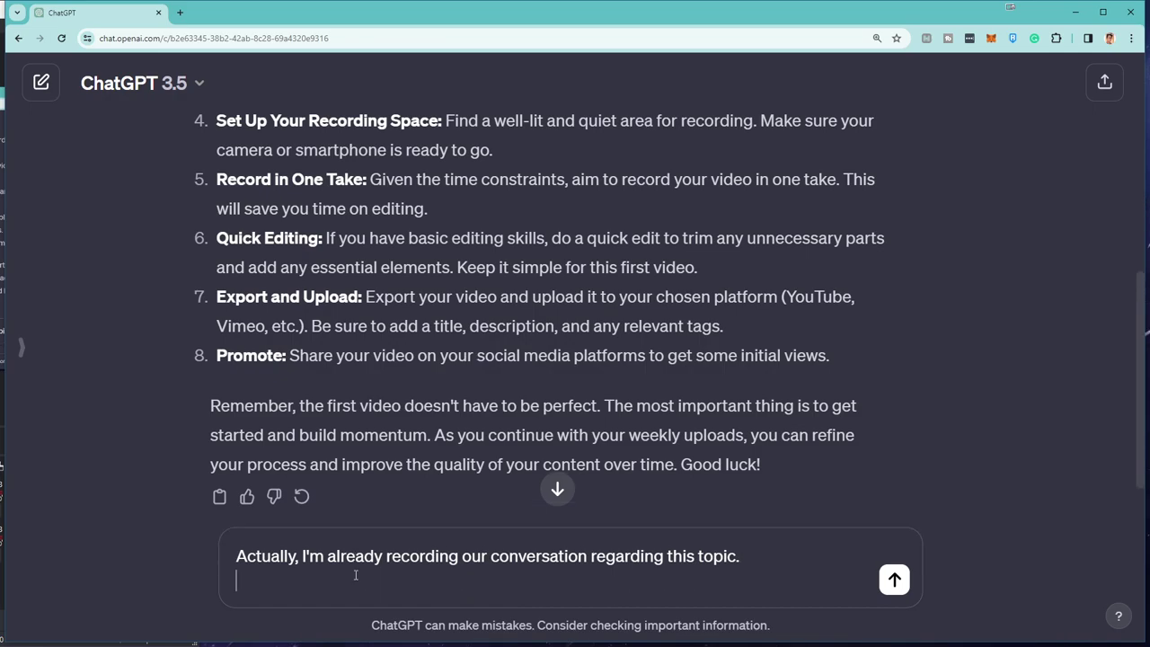
{"action": "type", "text": "So what"}
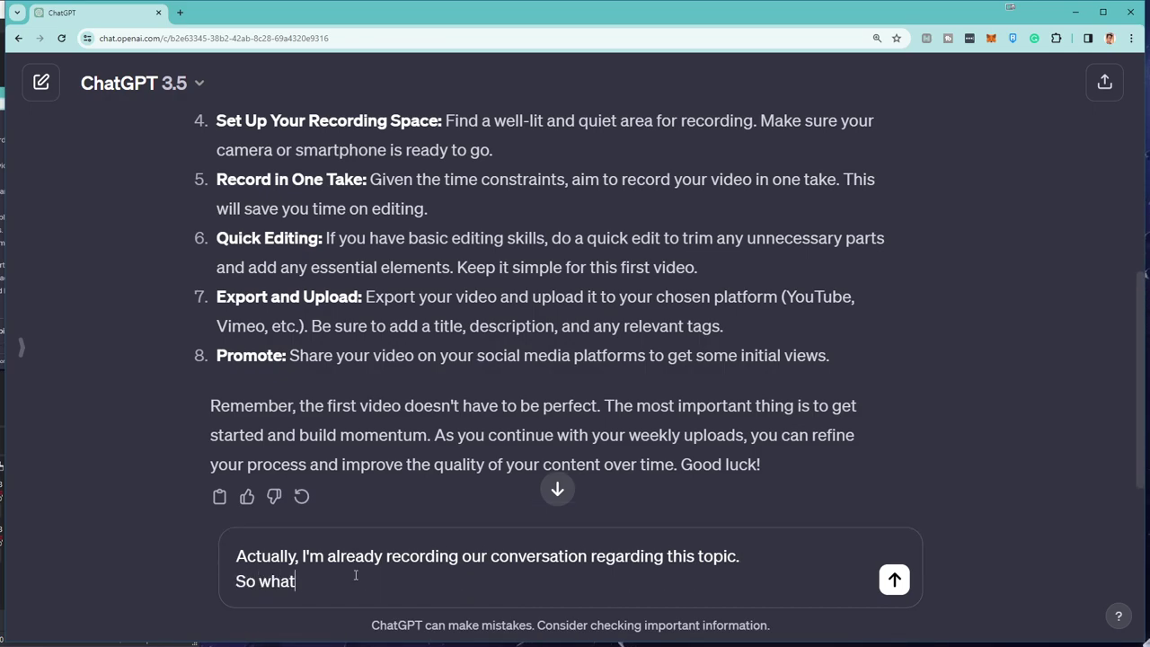
{"action": "type", "text": " direction can "}
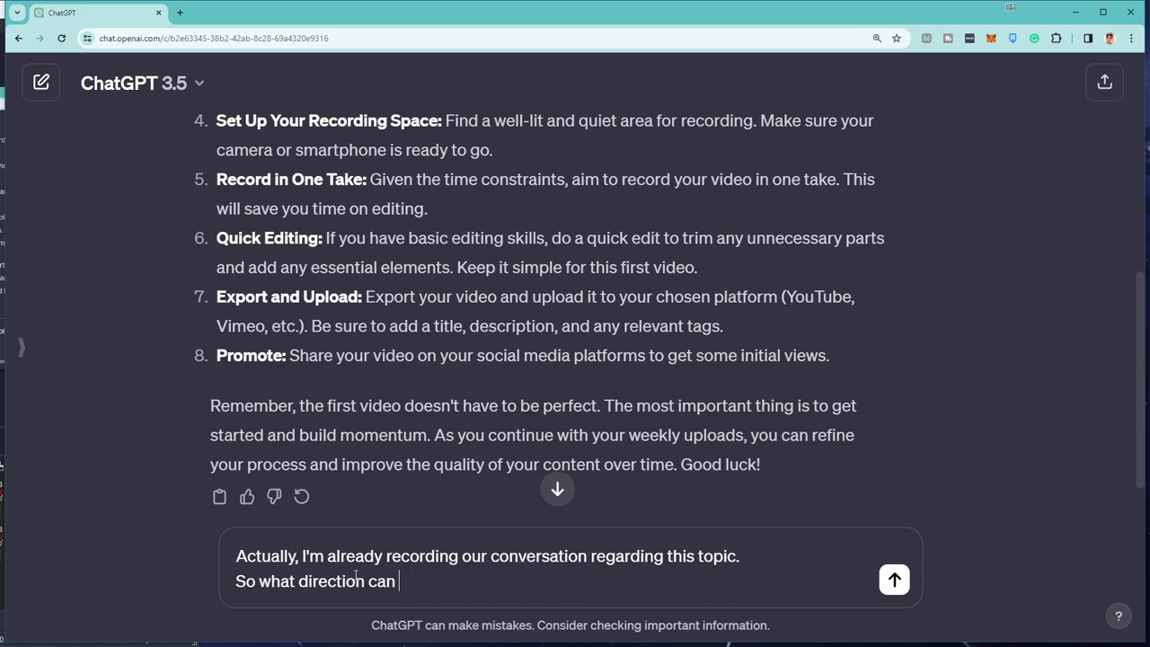
{"action": "type", "text": "I use , to bring this vi"}
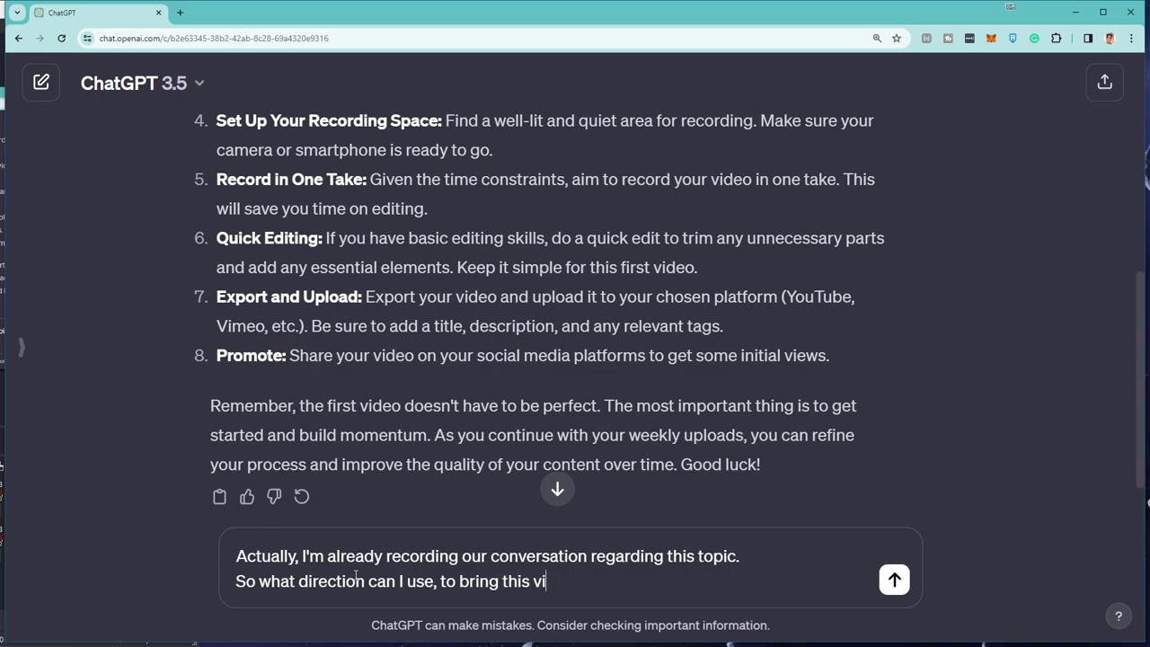
{"action": "type", "text": "deo to light."}
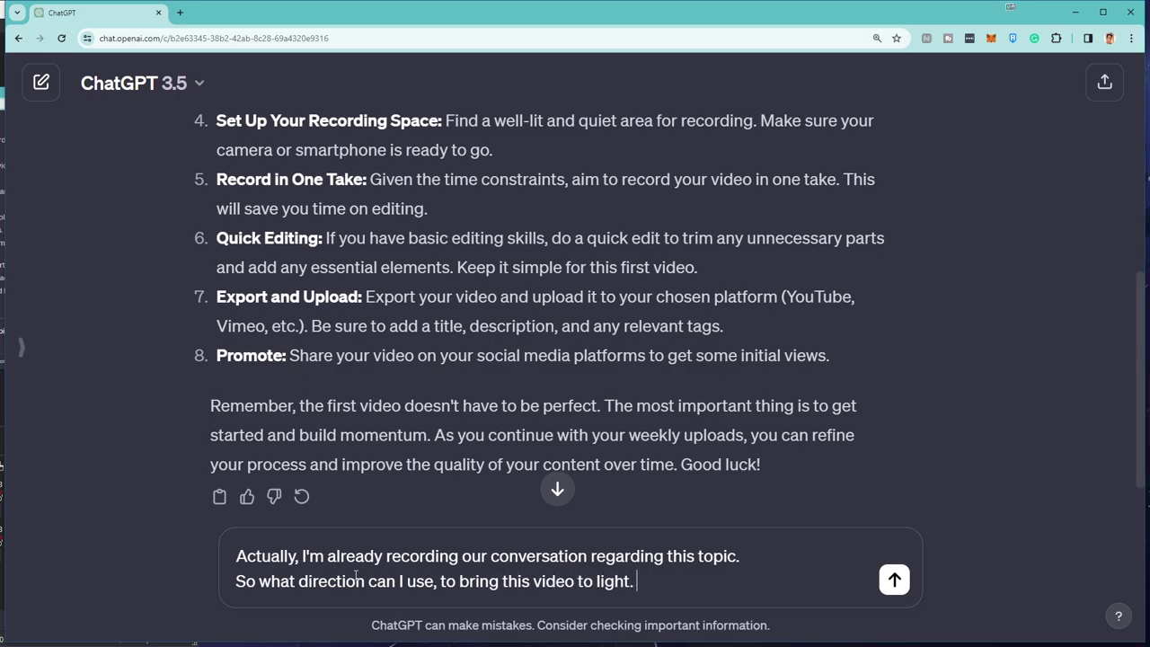
{"action": "key", "text": "Return"}
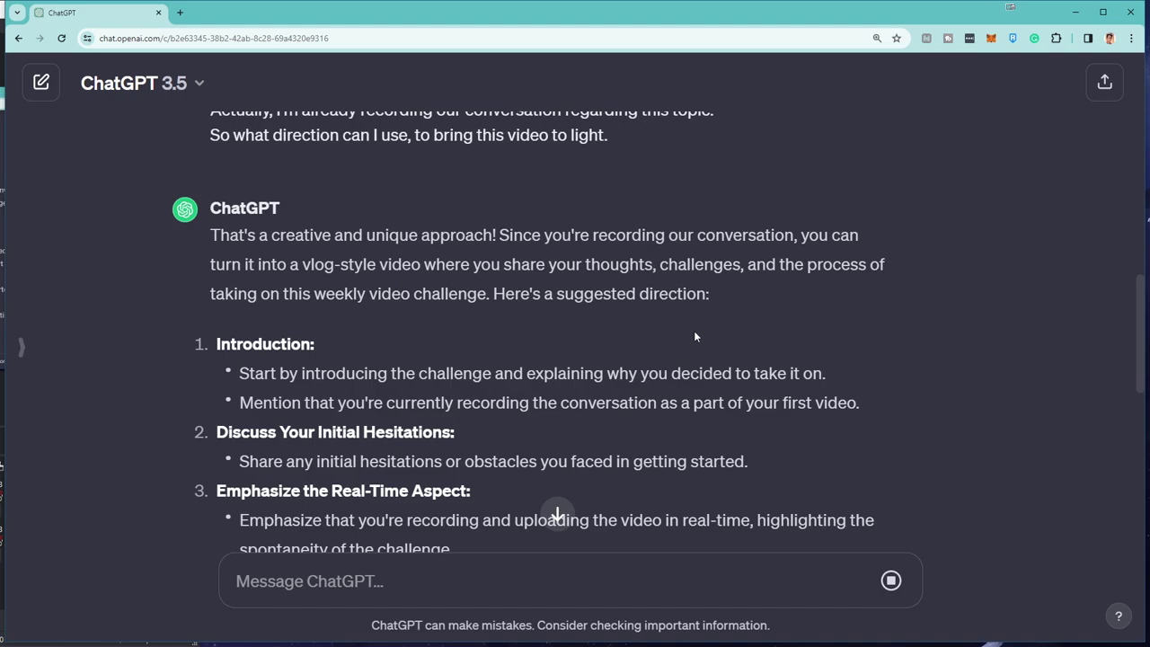
Step: Scroll through the vlog outline down to the Show Behind-the-Scenes point
{"action": "scroll", "coordinate": [694, 337], "scroll_direction": "down", "scroll_amount": 1}
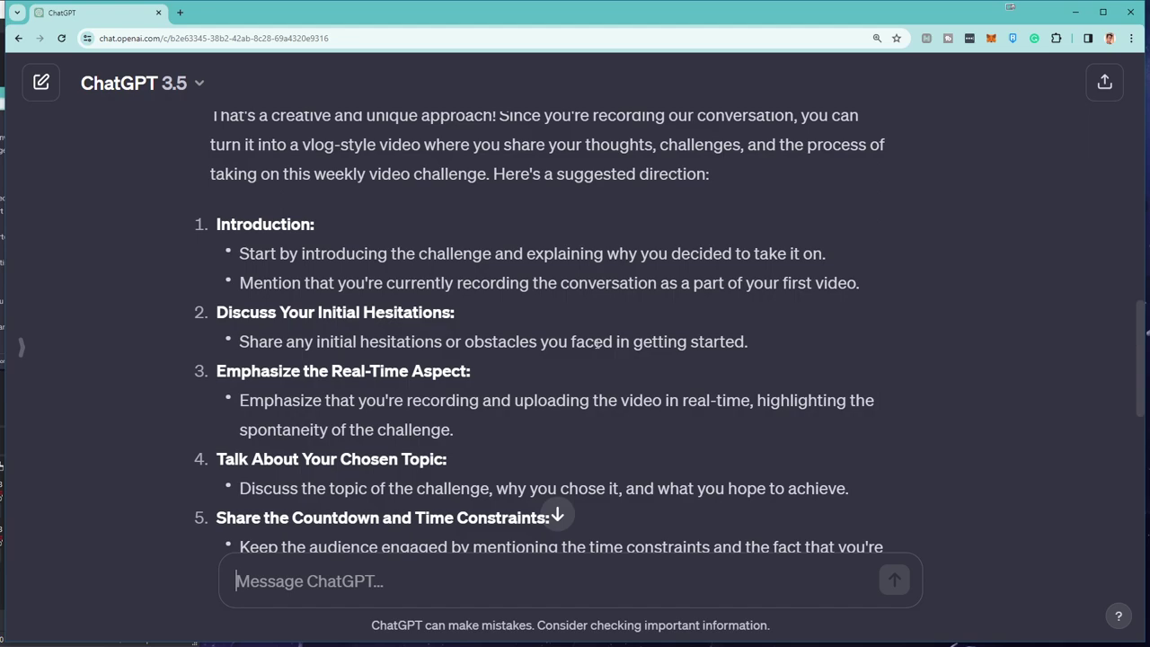
{"action": "scroll", "coordinate": [635, 302], "scroll_direction": "down", "scroll_amount": 1}
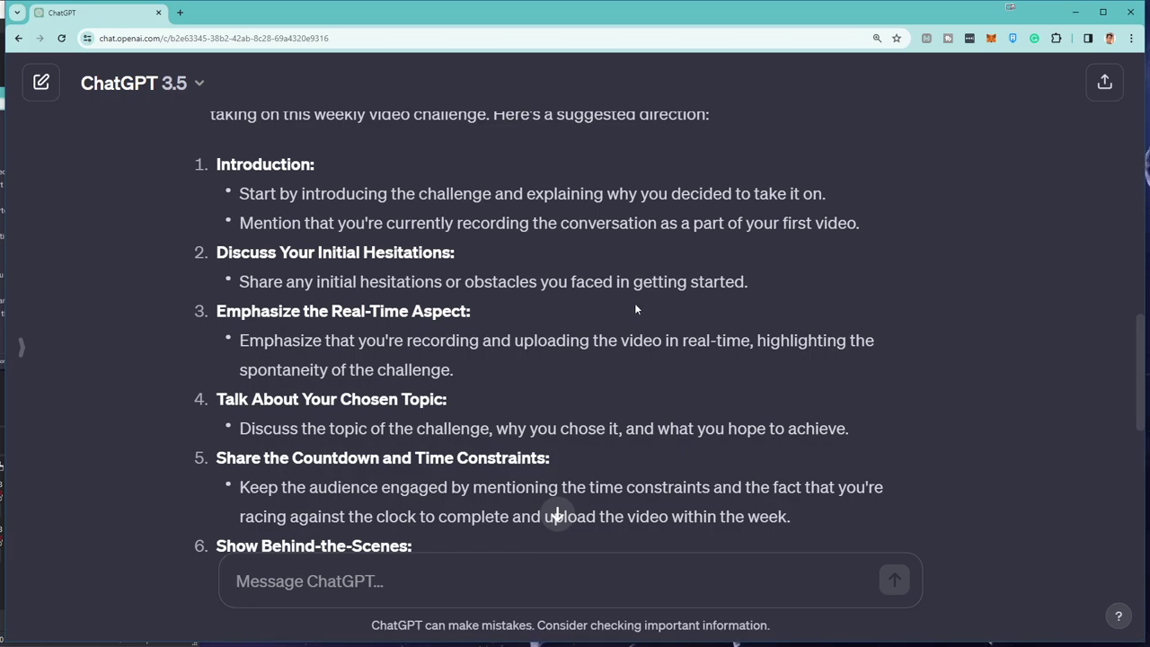
Step: Search Google in a new tab for 'philippines time right now' and enlarge the results
{"action": "key", "text": "ctrl+t"}
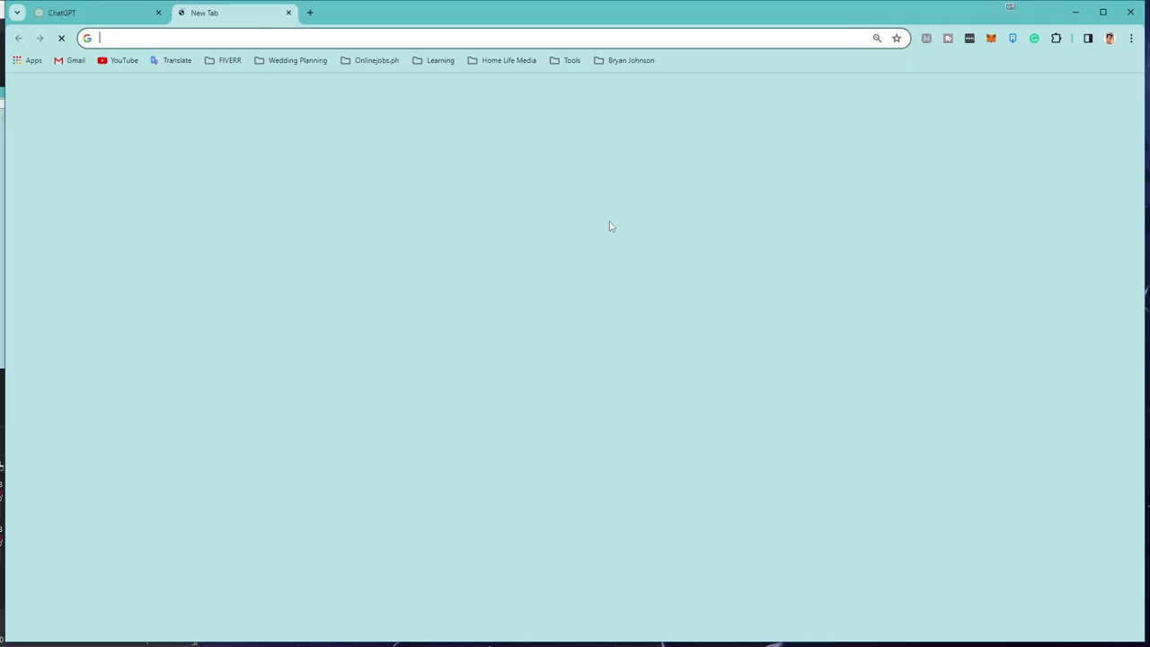
{"action": "type", "text": "philippines time "}
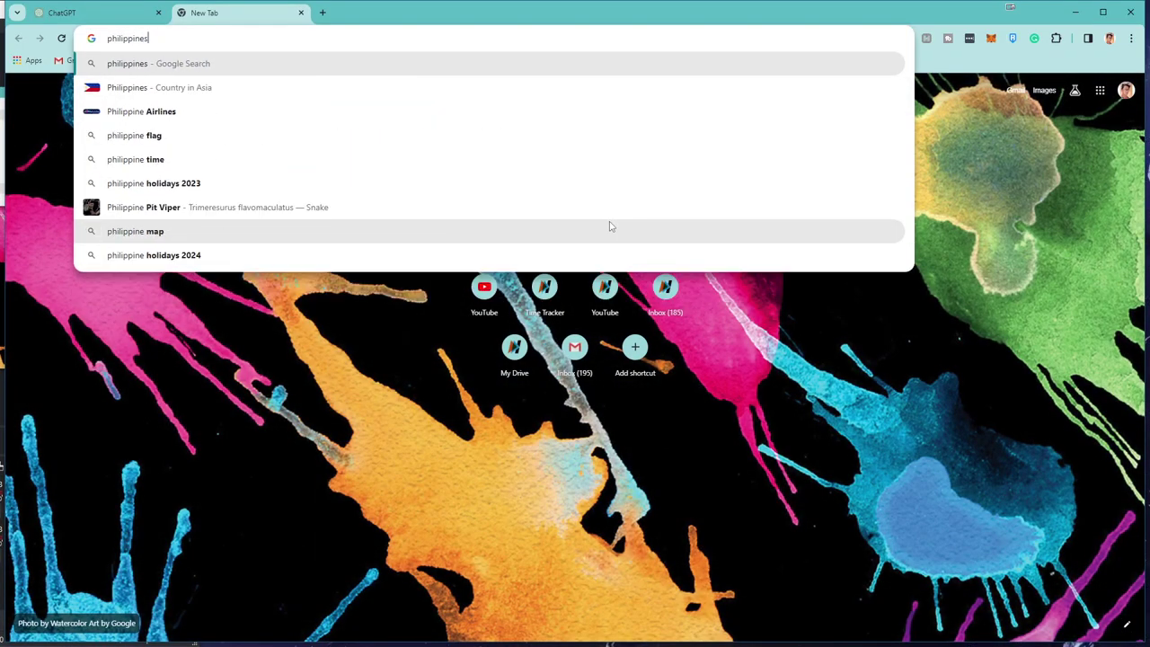
{"action": "type", "text": "right now"}
{"action": "key", "text": "Return"}
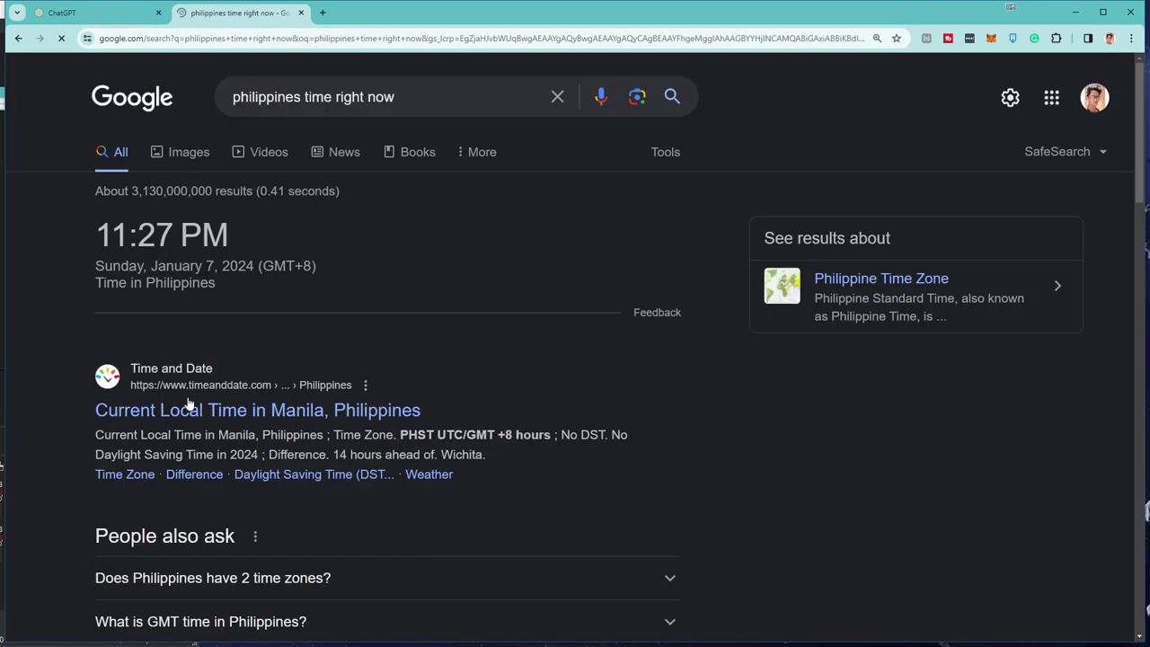
{"action": "key", "text": "ctrl+plus"}
{"action": "key", "text": "ctrl+plus"}
{"action": "key", "text": "ctrl+plus"}
{"action": "key", "text": "ctrl+plus"}
{"action": "key", "text": "ctrl+plus"}
{"action": "key", "text": "ctrl+plus"}
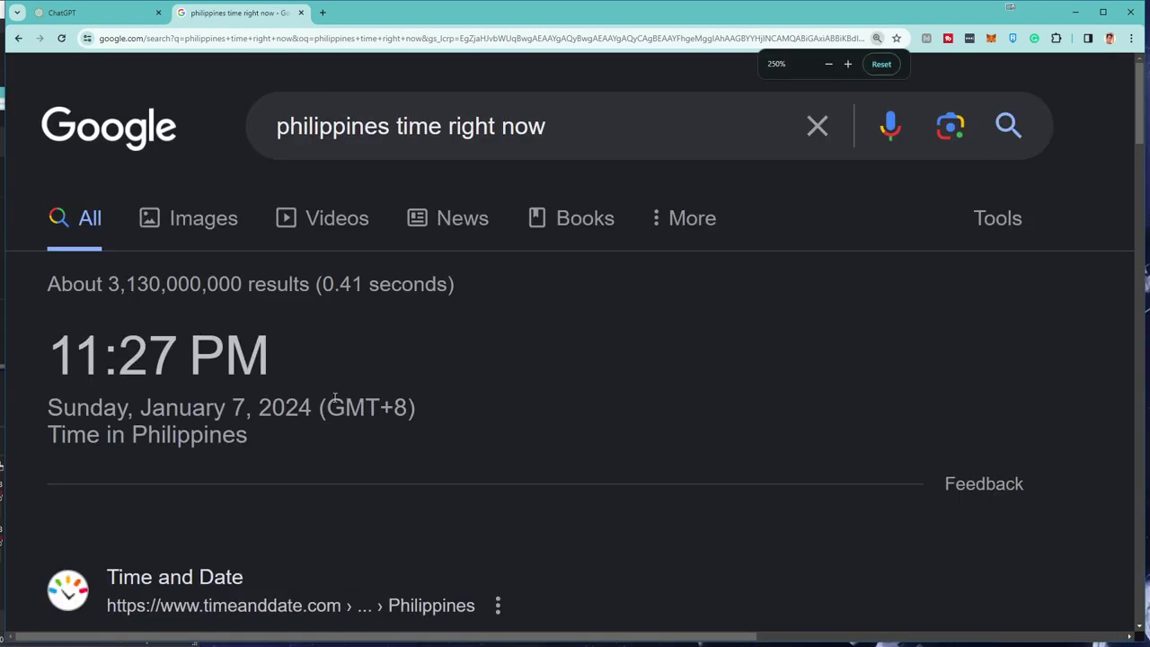
Step: Search 'week number now', highlight the Week 01 result, and return to ChatGPT
{"action": "triple_click", "coordinate": [575, 124]}
{"action": "type", "text": "week number now"}
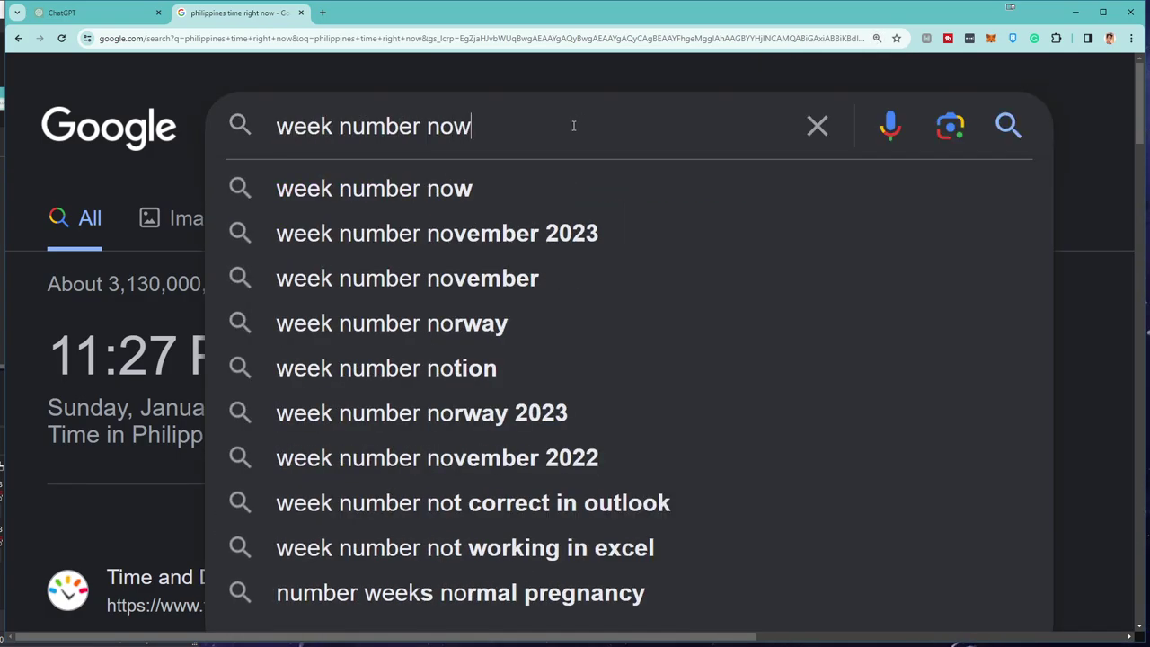
{"action": "key", "text": "Return"}
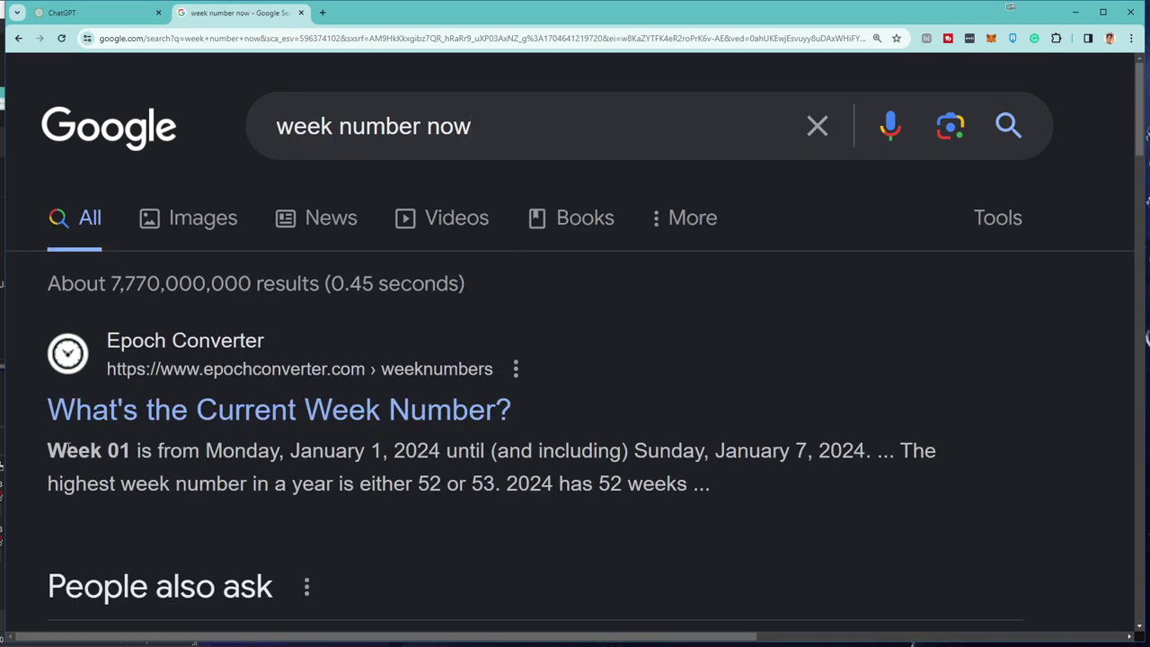
{"action": "left_click_drag", "start_coordinate": [65, 450], "coordinate": [119, 450]}
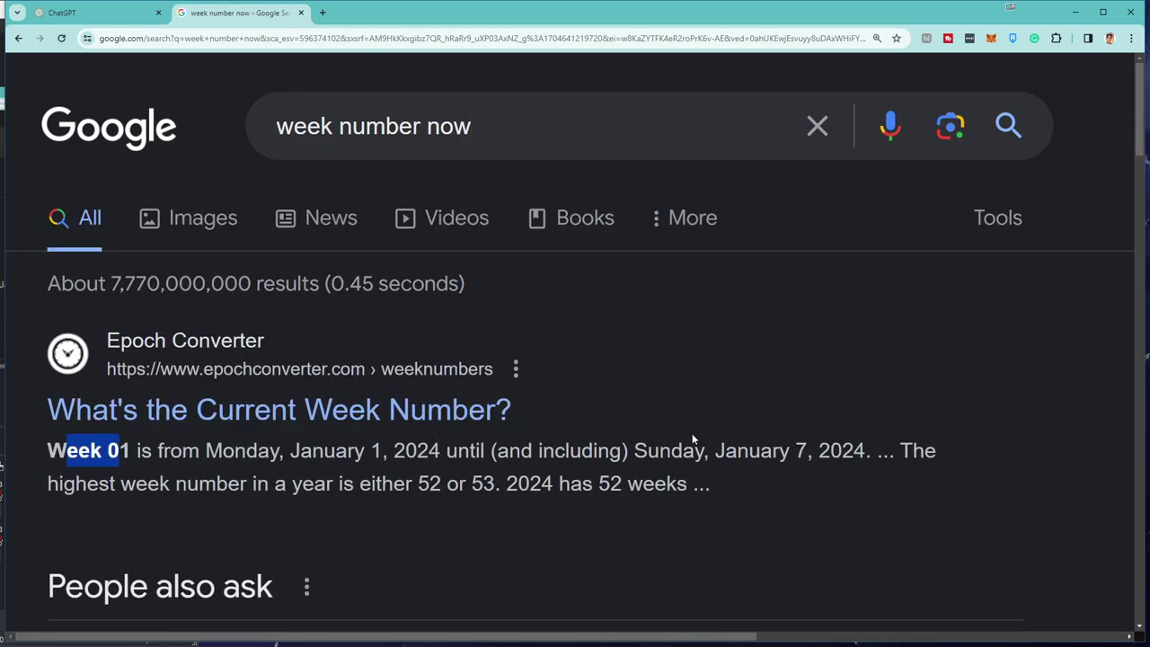
{"action": "key", "text": "ctrl+shift+Tab"}
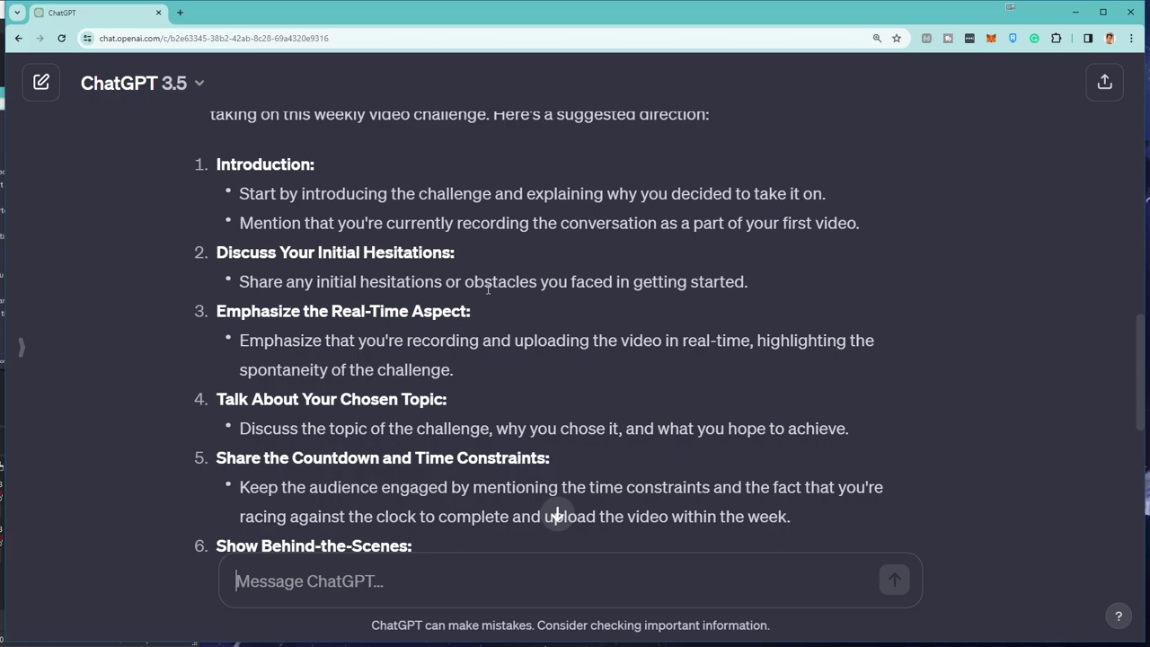
Step: Open the channel's youtube.com address in a new tab, retrying with a c/ variant
{"action": "scroll", "coordinate": [492, 293], "scroll_direction": "up", "scroll_amount": 1}
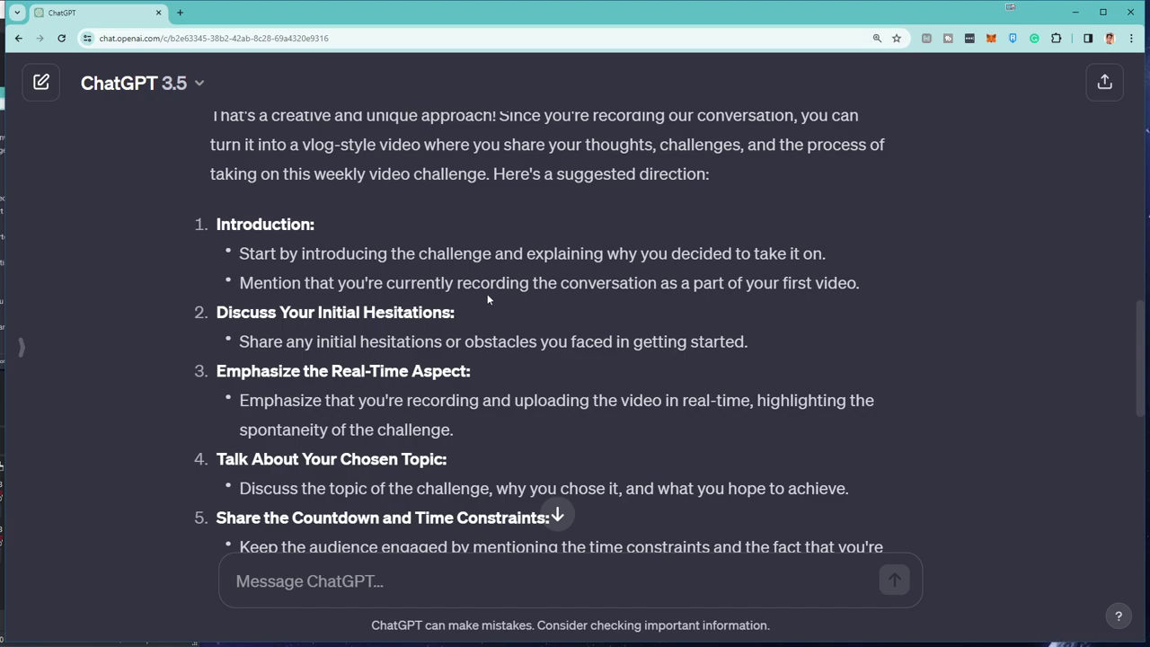
{"action": "key", "text": "ctrl+t"}
{"action": "type", "text": "youtube.com"}
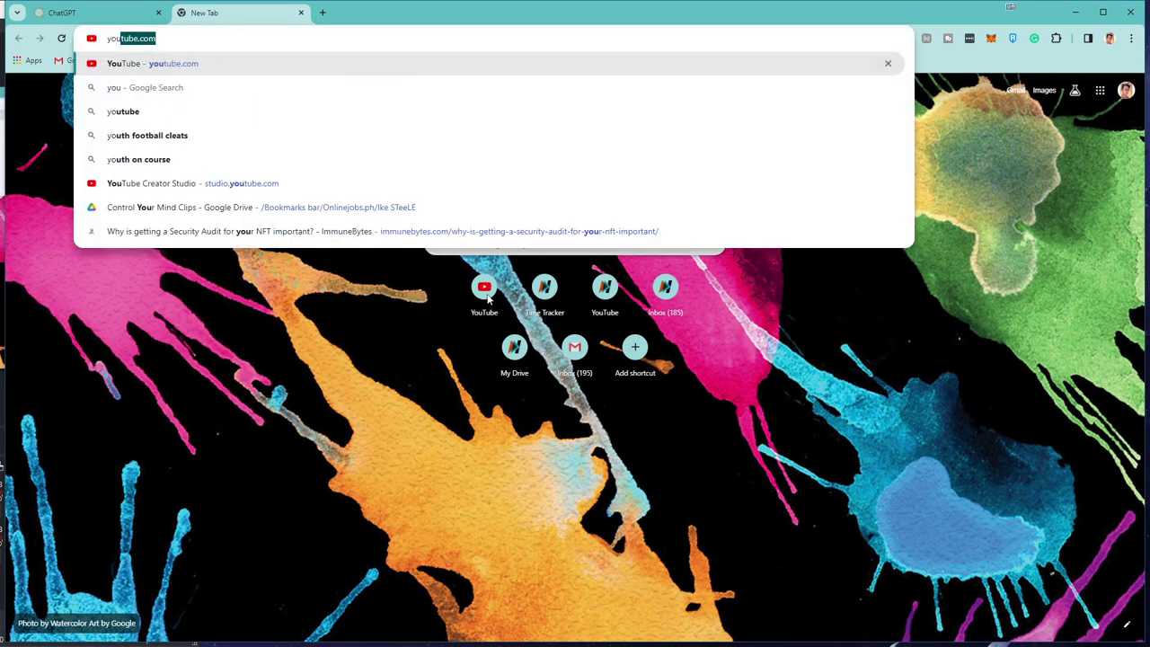
{"action": "type", "text": "/joshvca"}
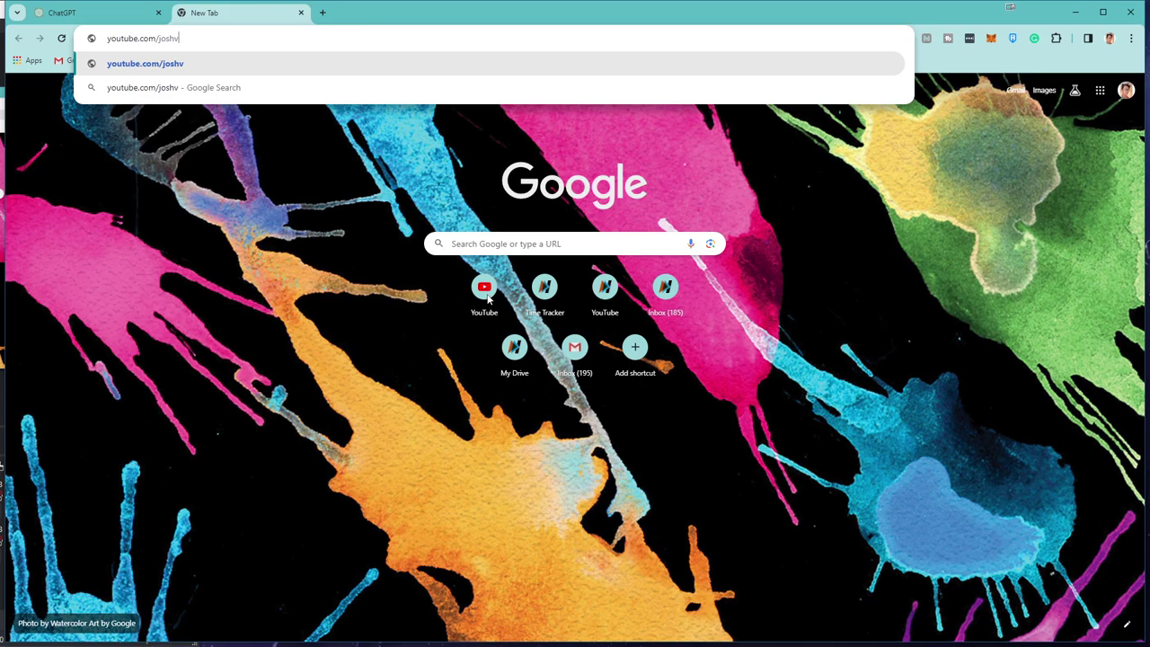
{"action": "type", "text": "stro"}
{"action": "key", "text": "Return"}
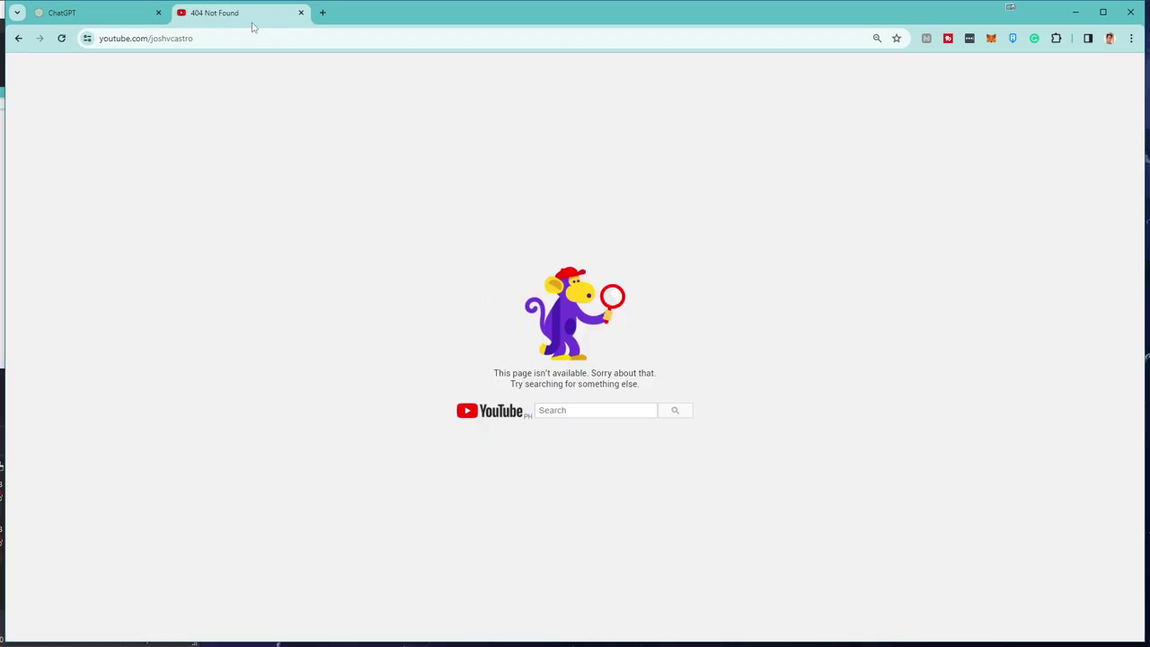
{"action": "left_click", "coordinate": [212, 36]}
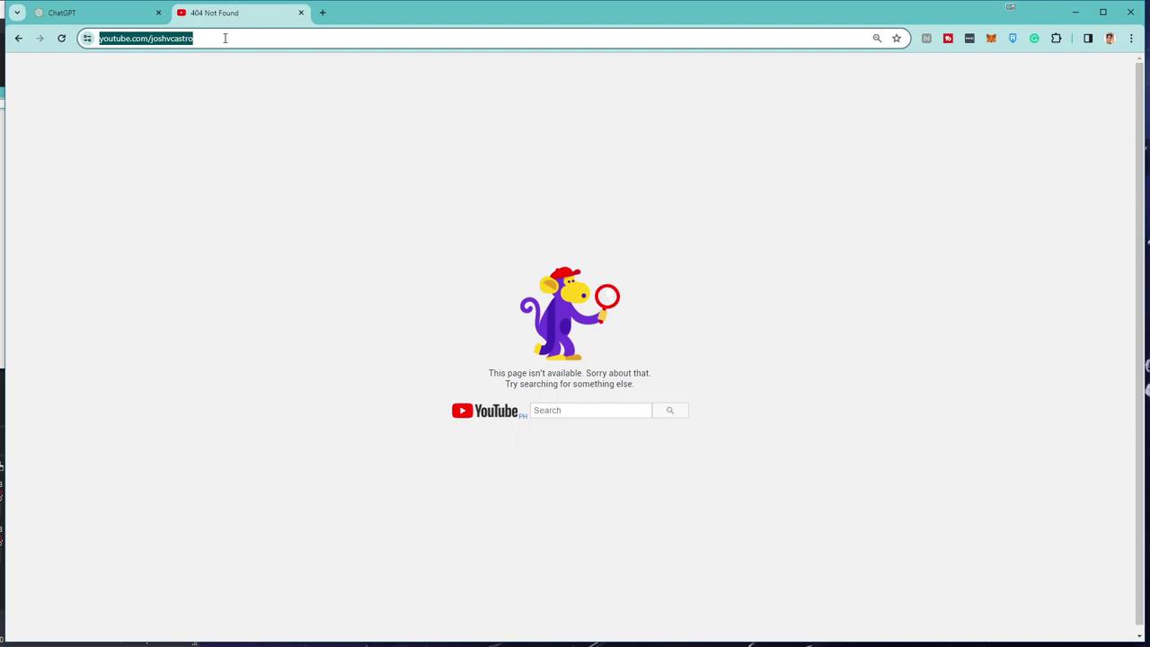
{"action": "left_click", "coordinate": [225, 37]}
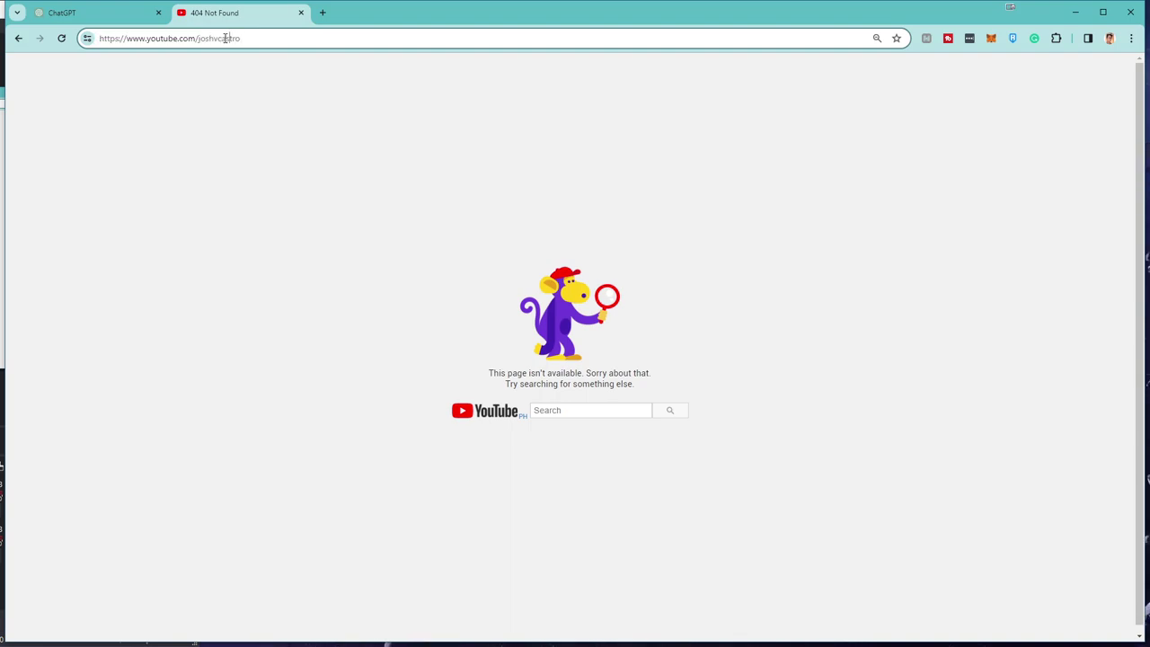
{"action": "key", "text": "BackSpace"}
{"action": "type", "text": "V"}
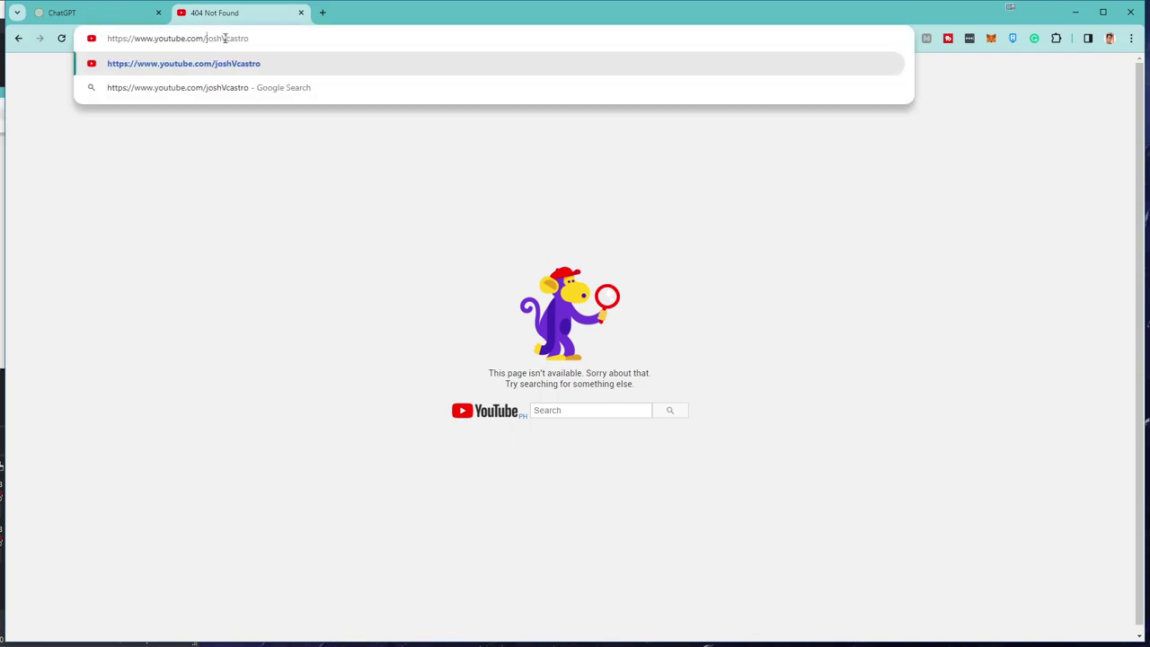
{"action": "type", "text": "c/"}
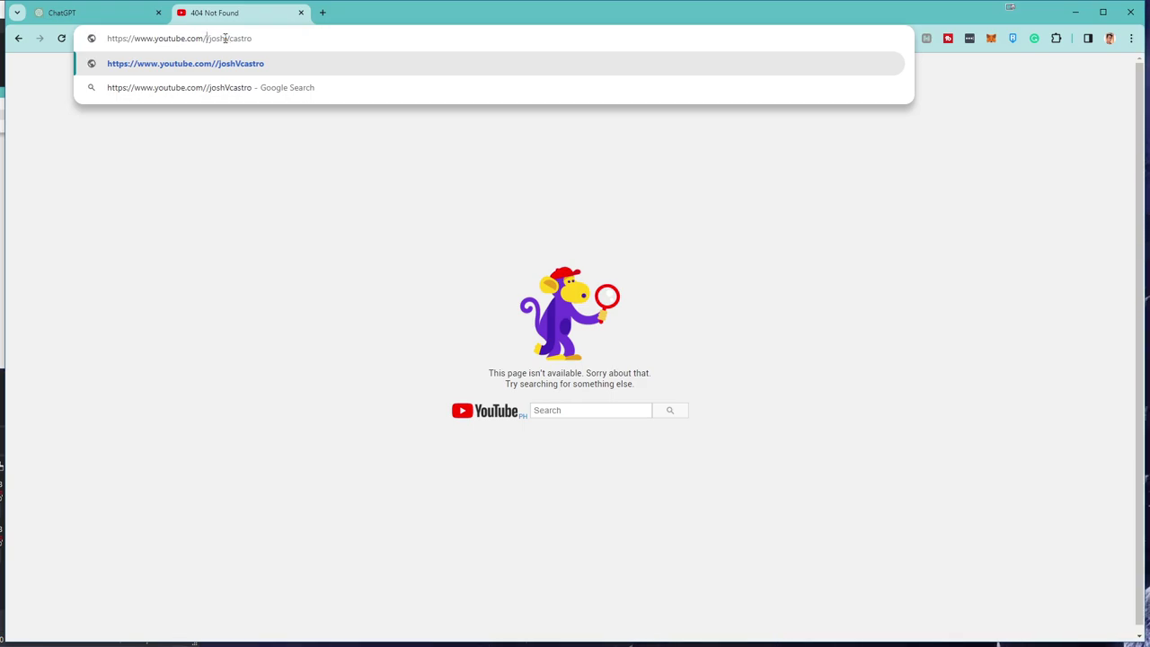
{"action": "key", "text": "Return"}
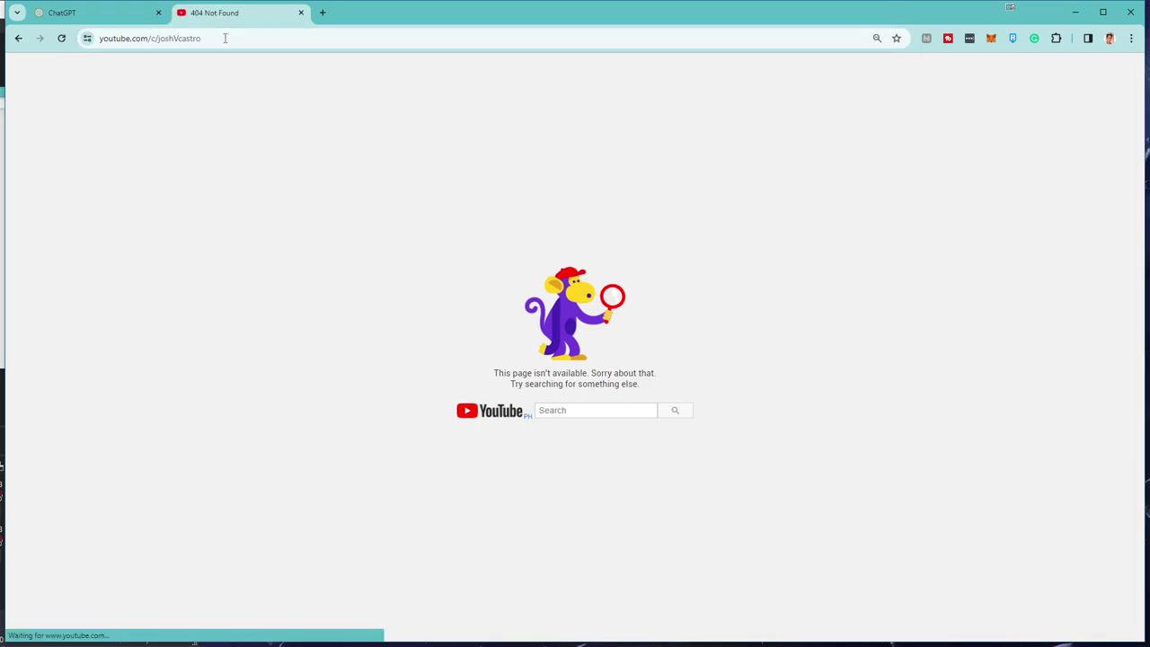
Step: Change the address to youtube.com/handle to check the channel's reserved handle
{"action": "left_click", "coordinate": [224, 37]}
{"action": "left_click", "coordinate": [224, 38]}
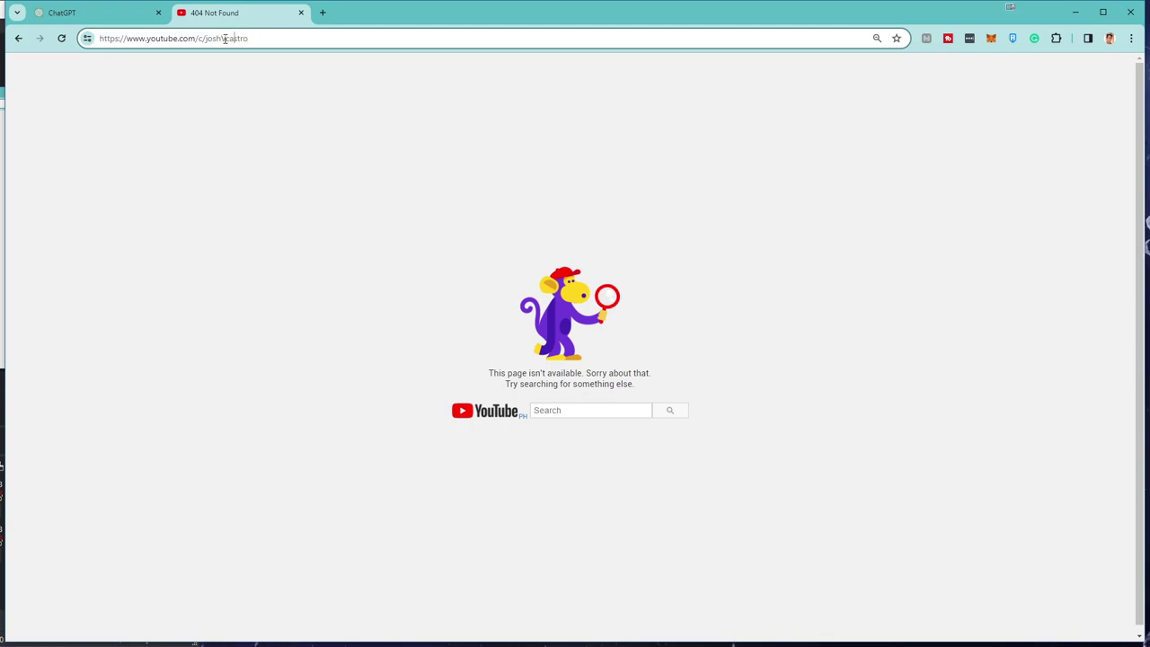
{"action": "key", "text": "Delete"}
{"action": "key", "text": "Delete"}
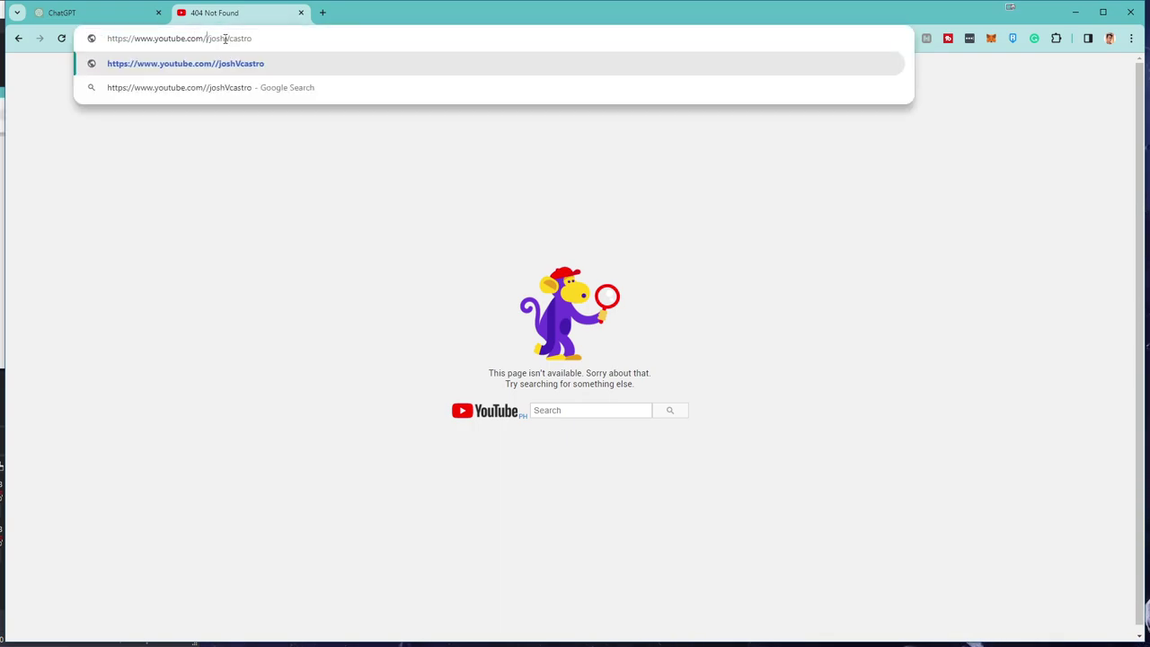
{"action": "key", "text": "Return"}
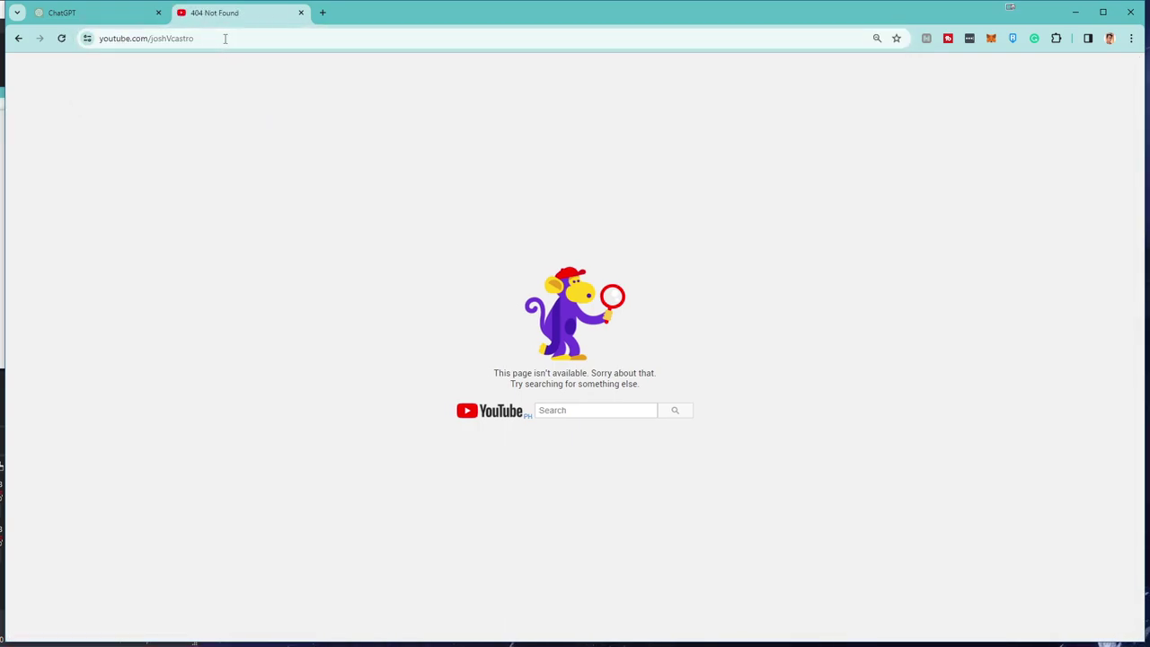
{"action": "left_click", "coordinate": [225, 38]}
{"action": "left_click", "coordinate": [225, 38]}
{"action": "double_click", "coordinate": [226, 38]}
{"action": "type", "text": "handle"}
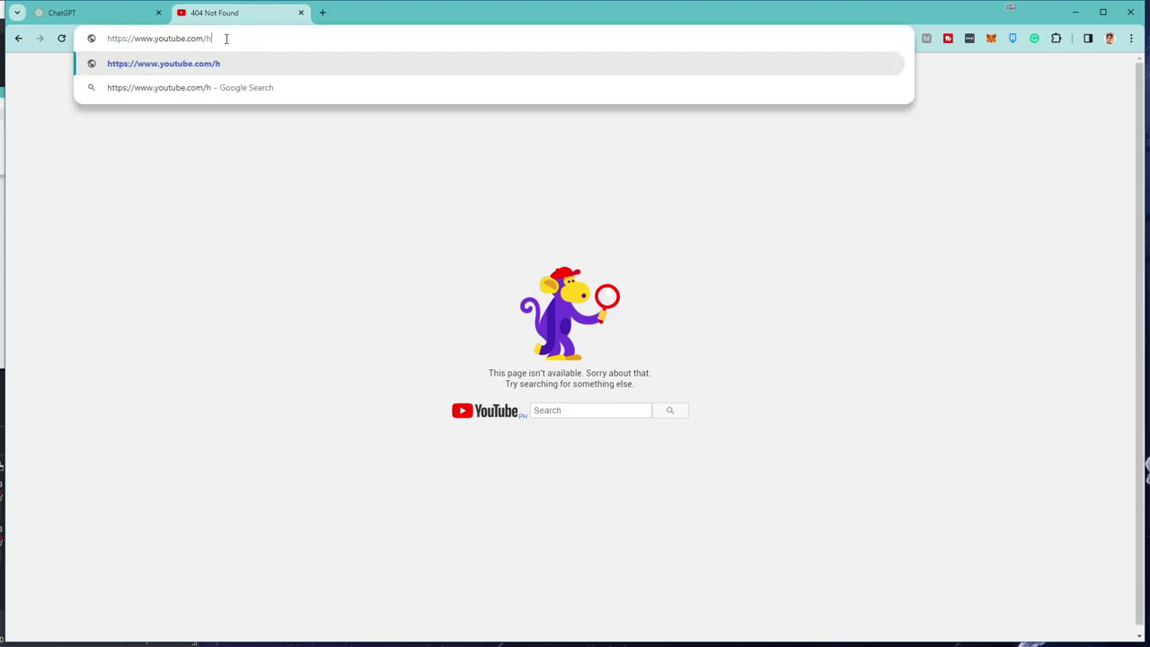
{"action": "key", "text": "Return"}
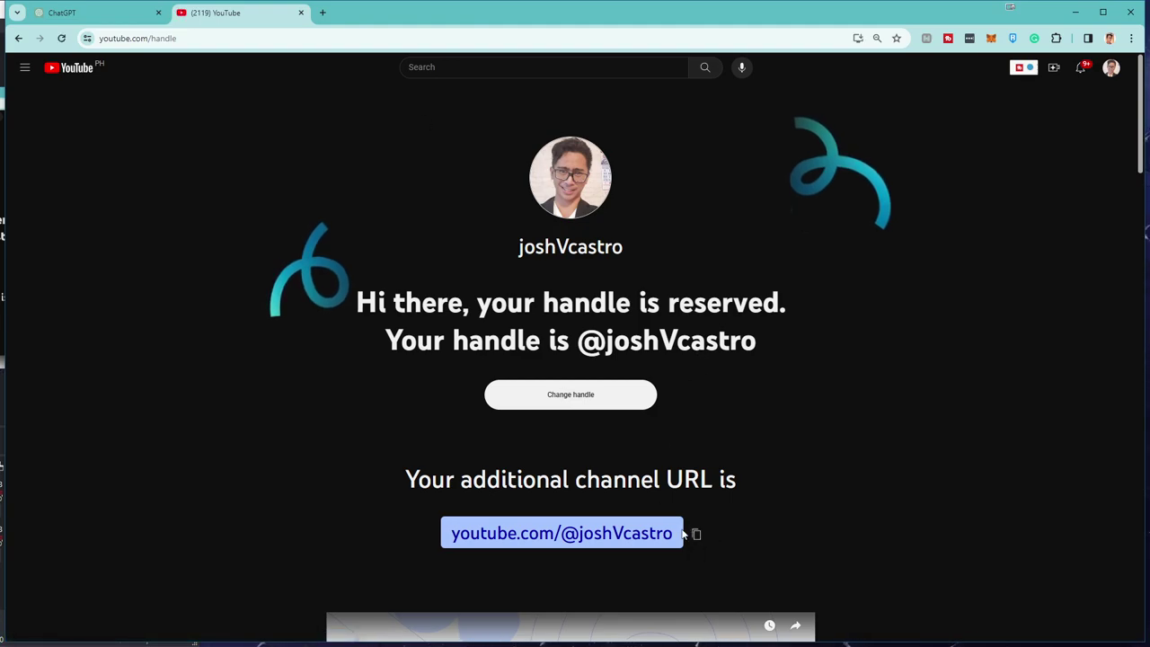
Step: Close the handle page and open the channel page from the pasted address in a new tab
{"action": "key", "text": "ctrl+t"}
{"action": "key", "text": "ctrl+1"}
{"action": "key", "text": "ctrl+2"}
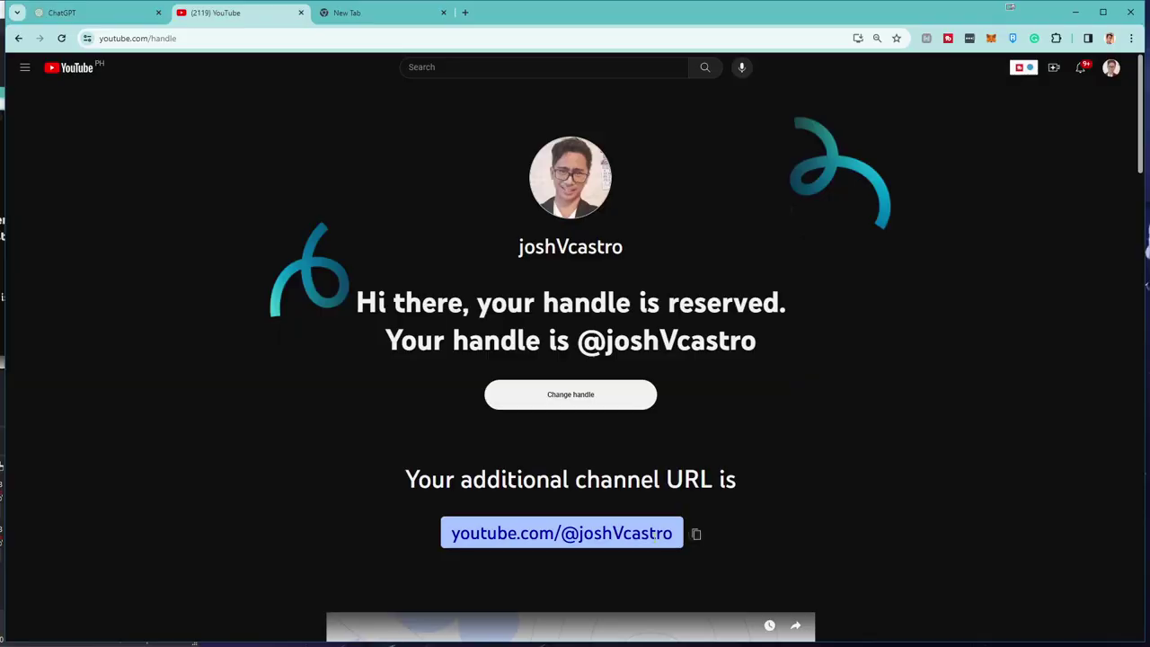
{"action": "key", "text": "ctrl+w"}
{"action": "type", "text": "https://youtube.com/@joshVcastro"}
{"action": "key", "text": "Return"}
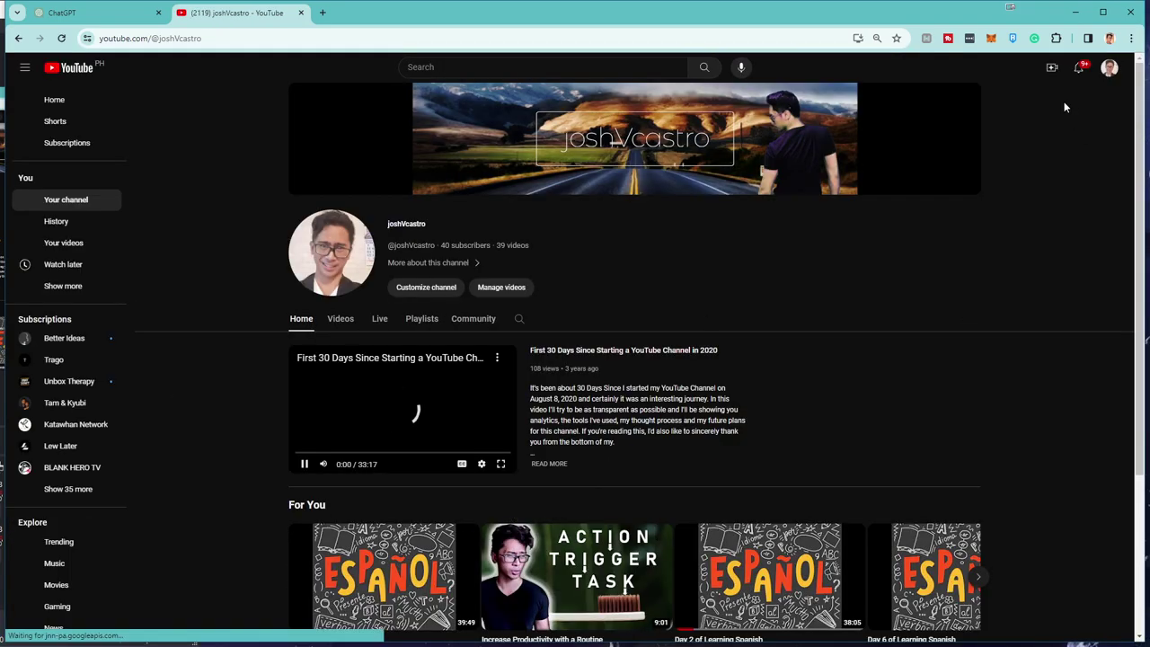
Step: Pause the featured video and go to YouTube Studio from the account menu
{"action": "left_click", "coordinate": [305, 463]}
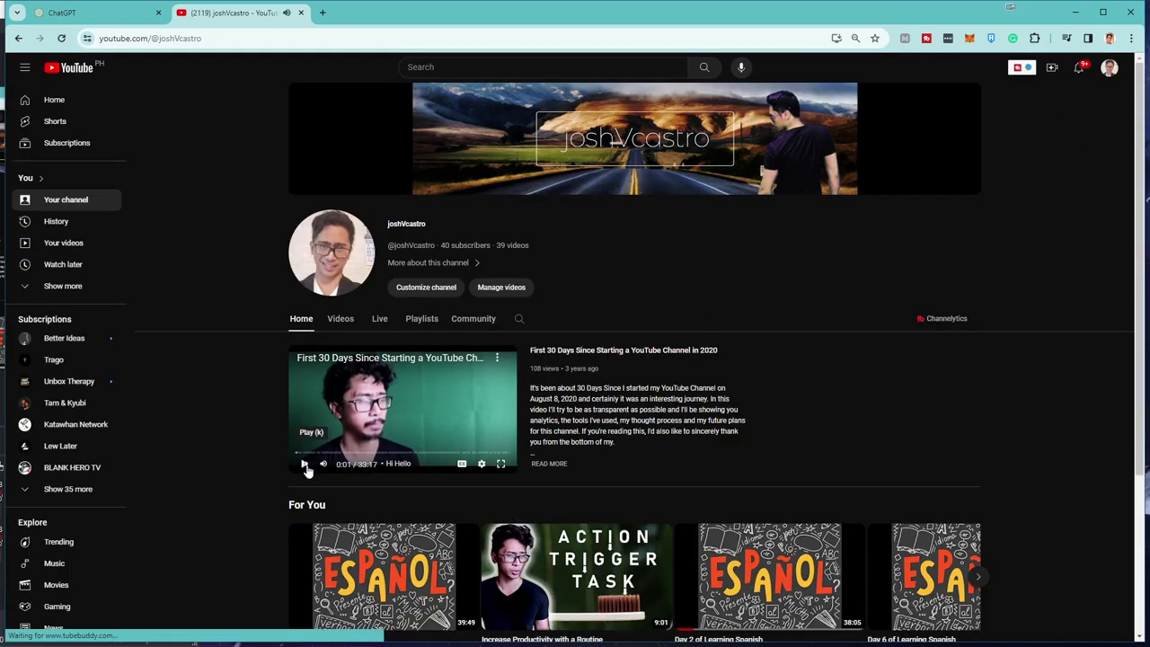
{"action": "left_click", "coordinate": [1109, 67]}
{"action": "left_click", "coordinate": [1024, 221]}
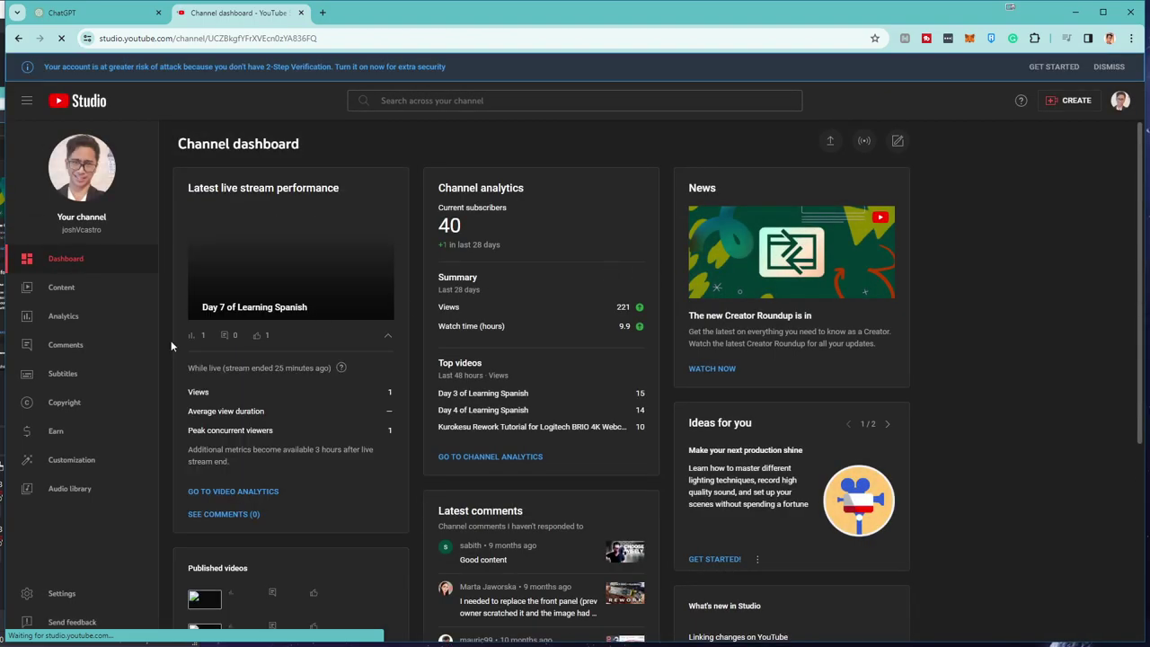
Step: Review the channel Customization Layout, Branding and Basic info tabs in YouTube Studio
{"action": "left_click", "coordinate": [115, 459]}
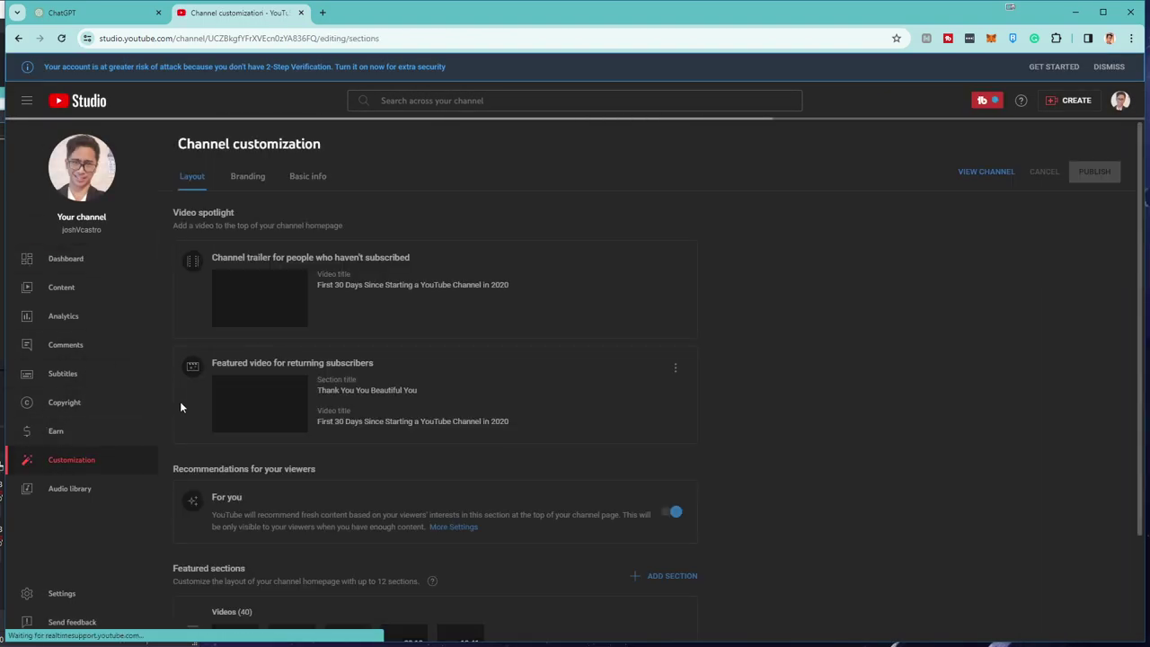
{"action": "scroll", "coordinate": [180, 401], "scroll_direction": "down", "scroll_amount": 2}
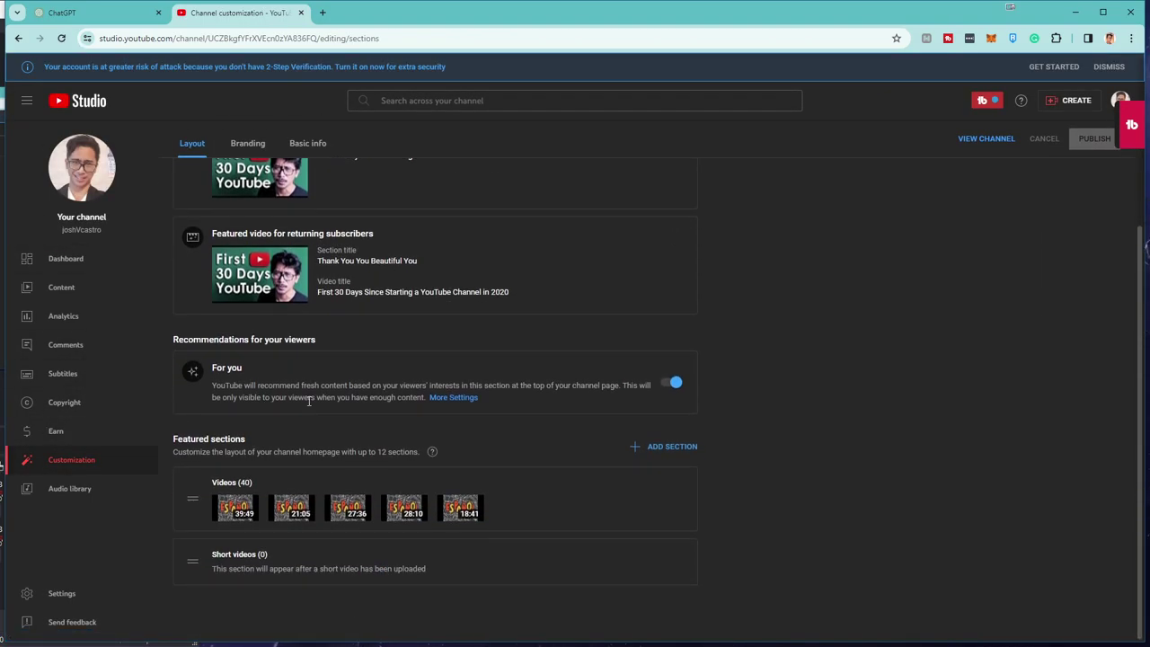
{"action": "scroll", "coordinate": [309, 401], "scroll_direction": "up", "scroll_amount": 5}
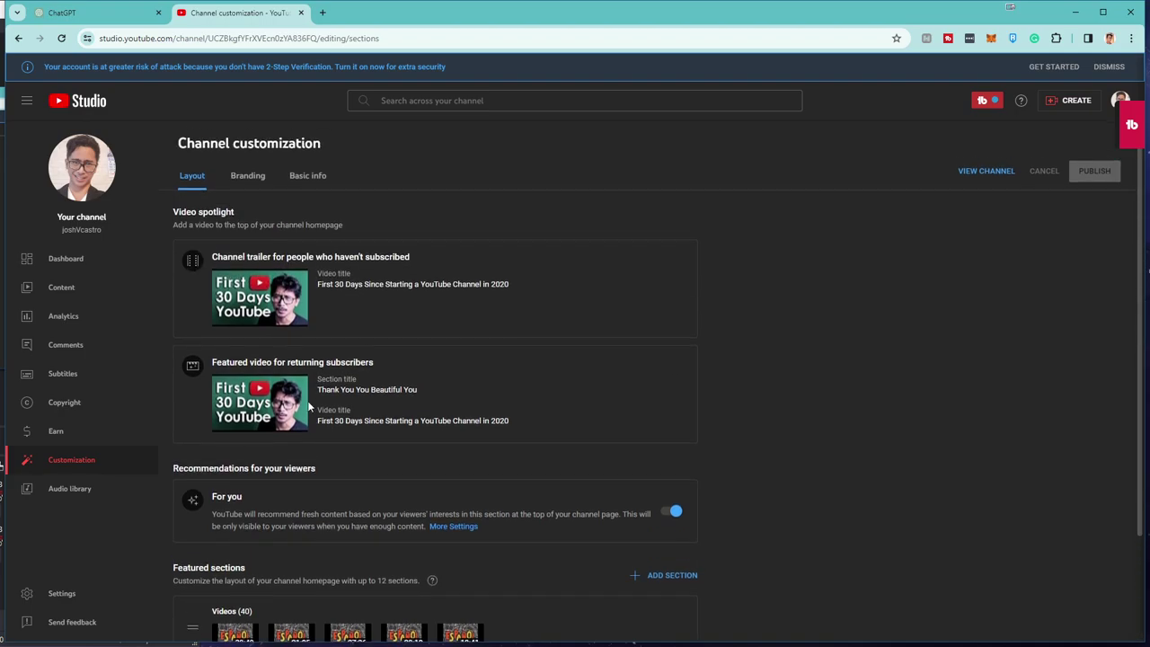
{"action": "left_click", "coordinate": [248, 180]}
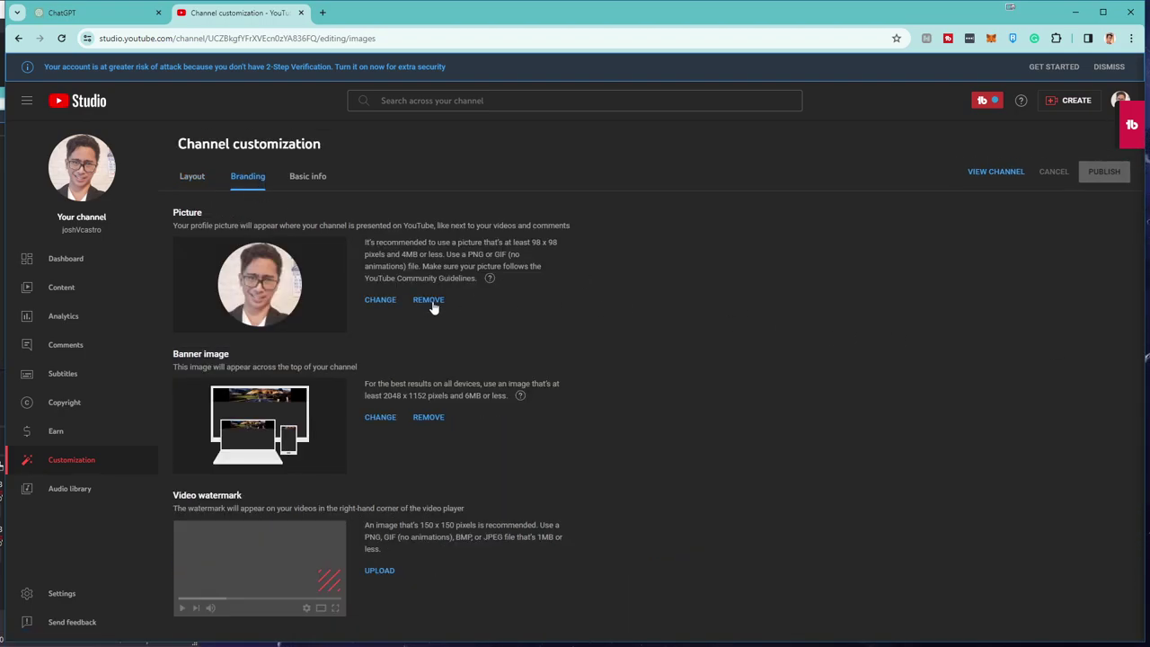
{"action": "left_click", "coordinate": [314, 180]}
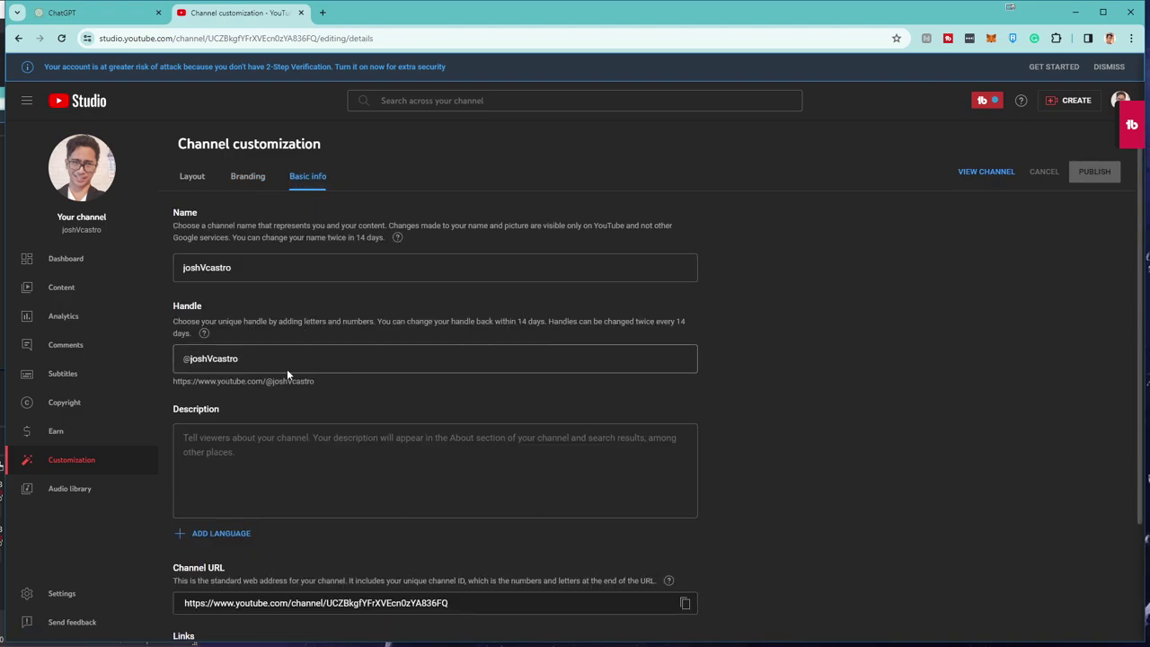
Step: Select the Channel URL on Basic info, then close the YouTube Studio tab
{"action": "scroll", "coordinate": [287, 274], "scroll_direction": "down", "scroll_amount": 3}
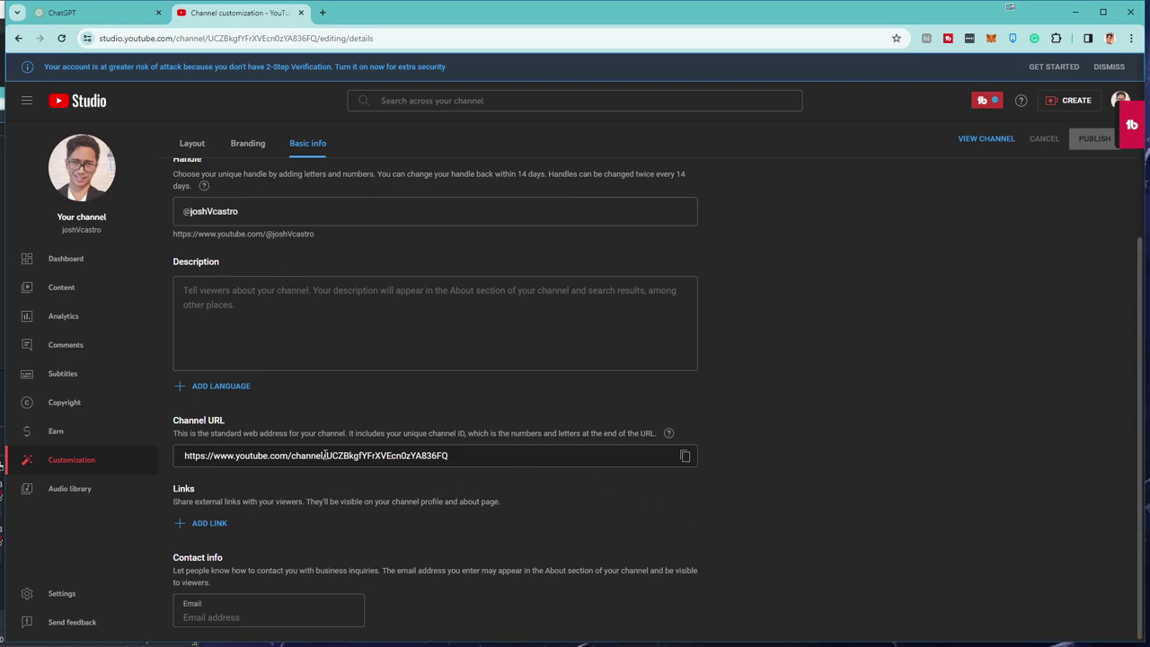
{"action": "left_click", "coordinate": [535, 452]}
{"action": "left_click", "coordinate": [534, 451]}
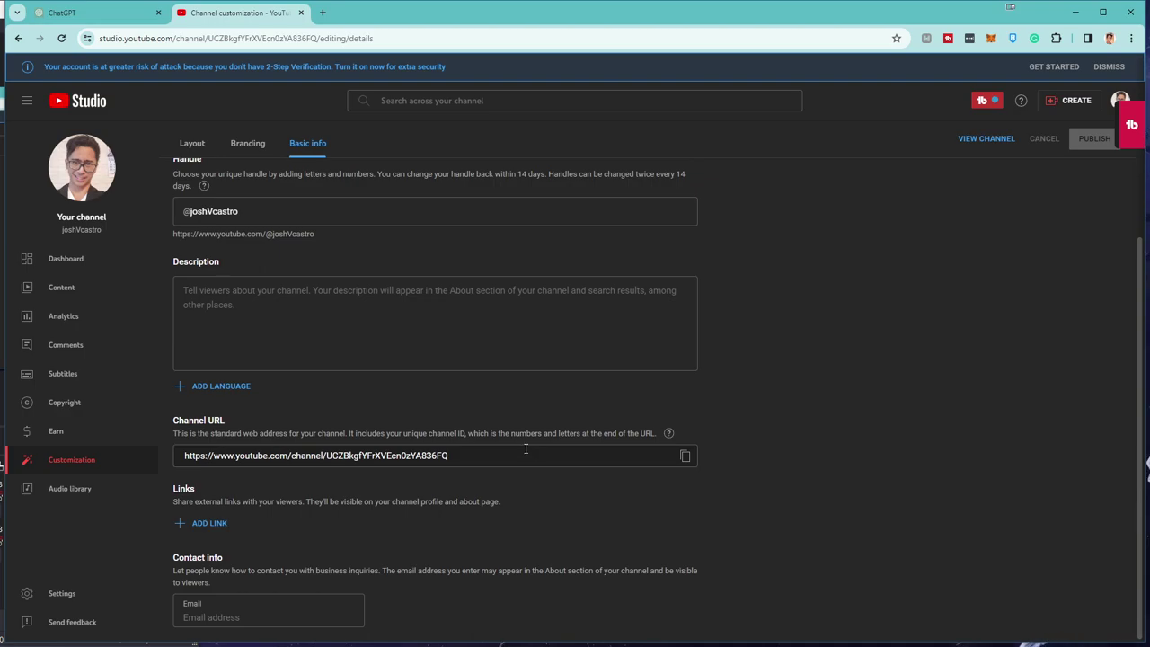
{"action": "left_click_drag", "start_coordinate": [525, 450], "coordinate": [288, 456]}
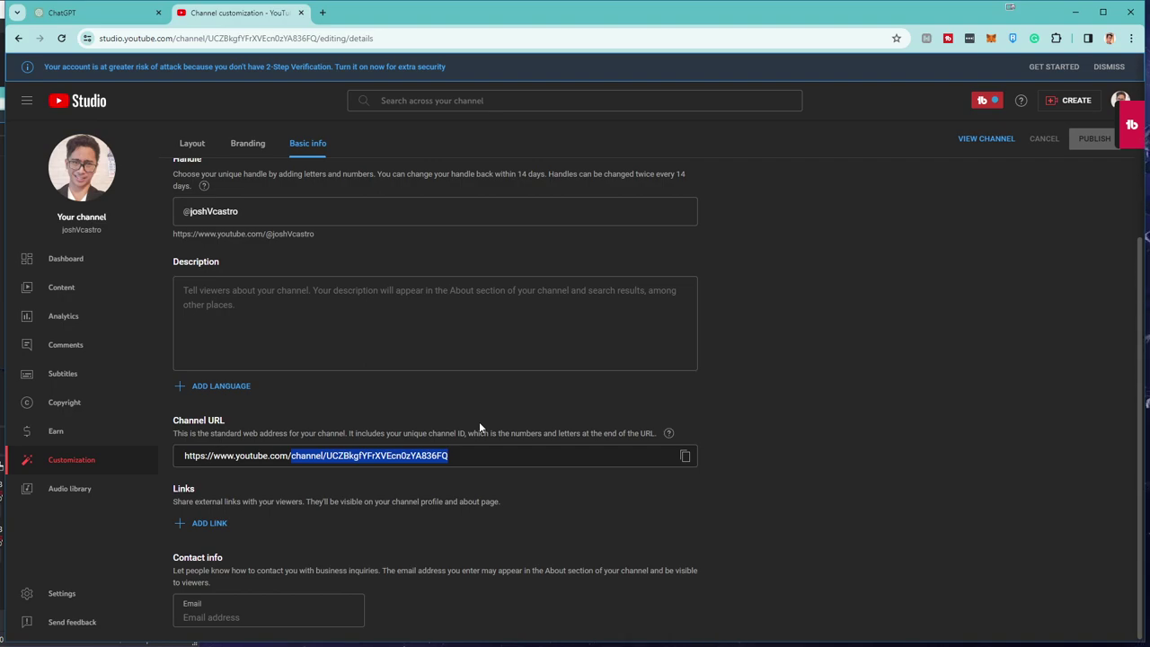
{"action": "left_click", "coordinate": [649, 458]}
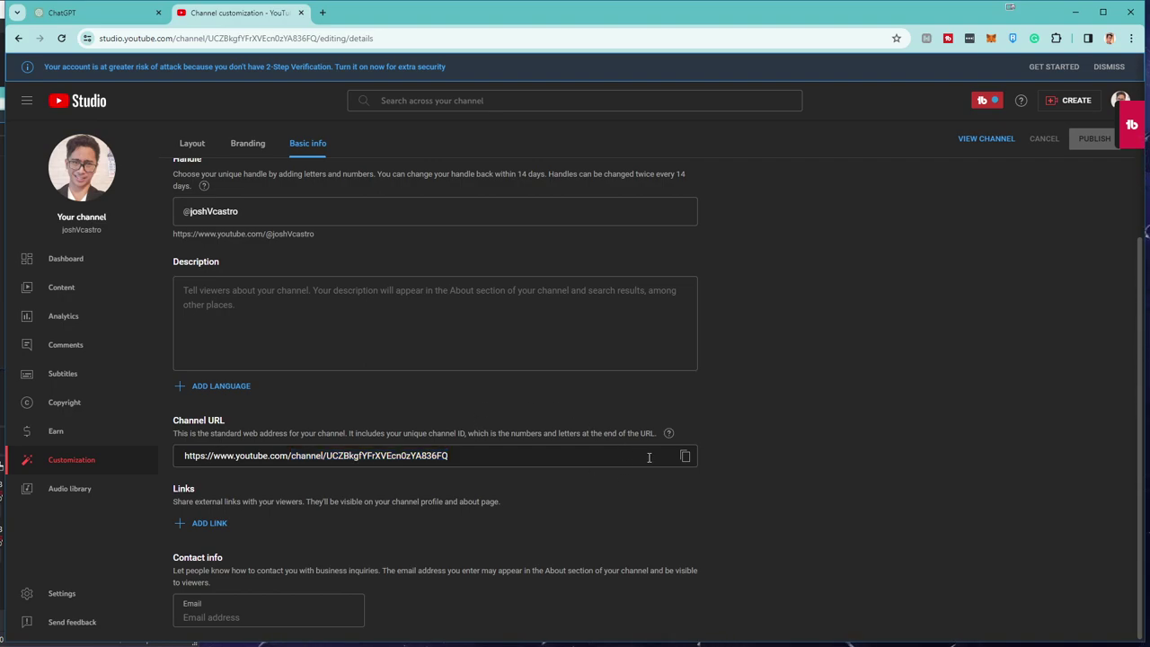
{"action": "mouse_move", "coordinate": [669, 435]}
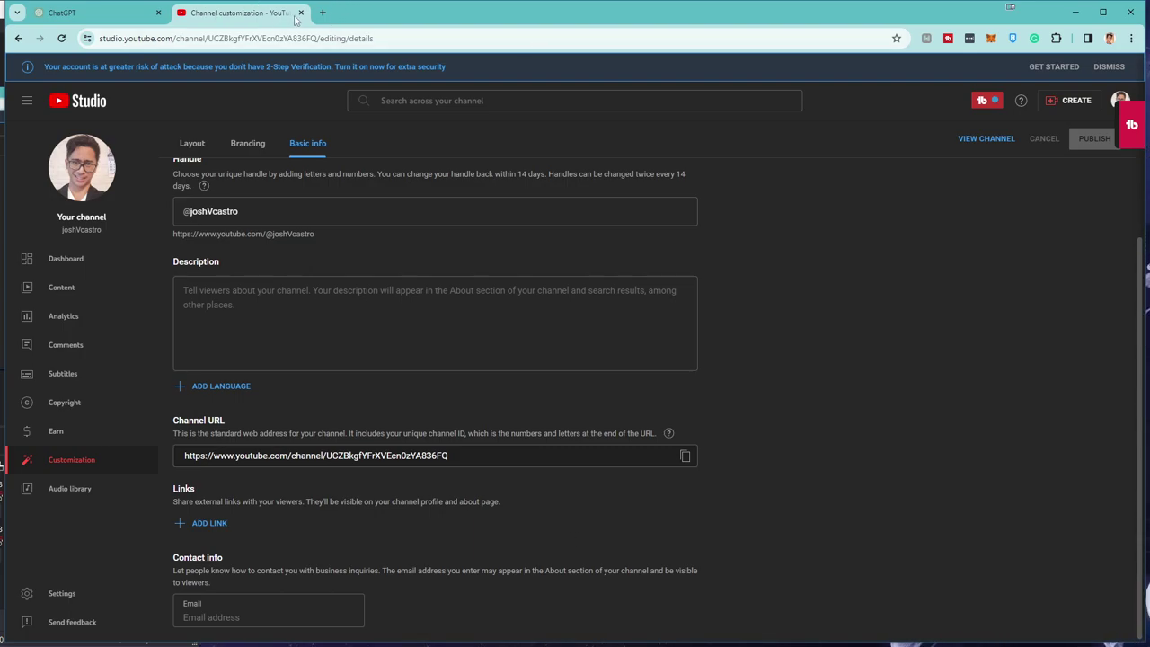
{"action": "left_click", "coordinate": [319, 456]}
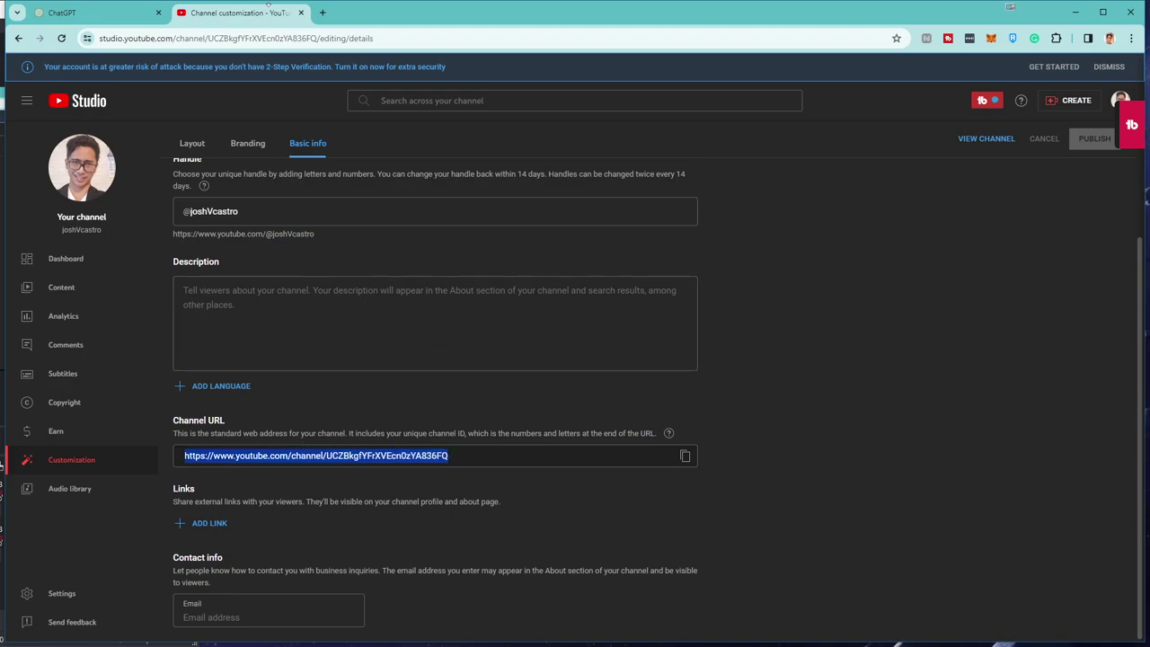
{"action": "left_click", "coordinate": [301, 12]}
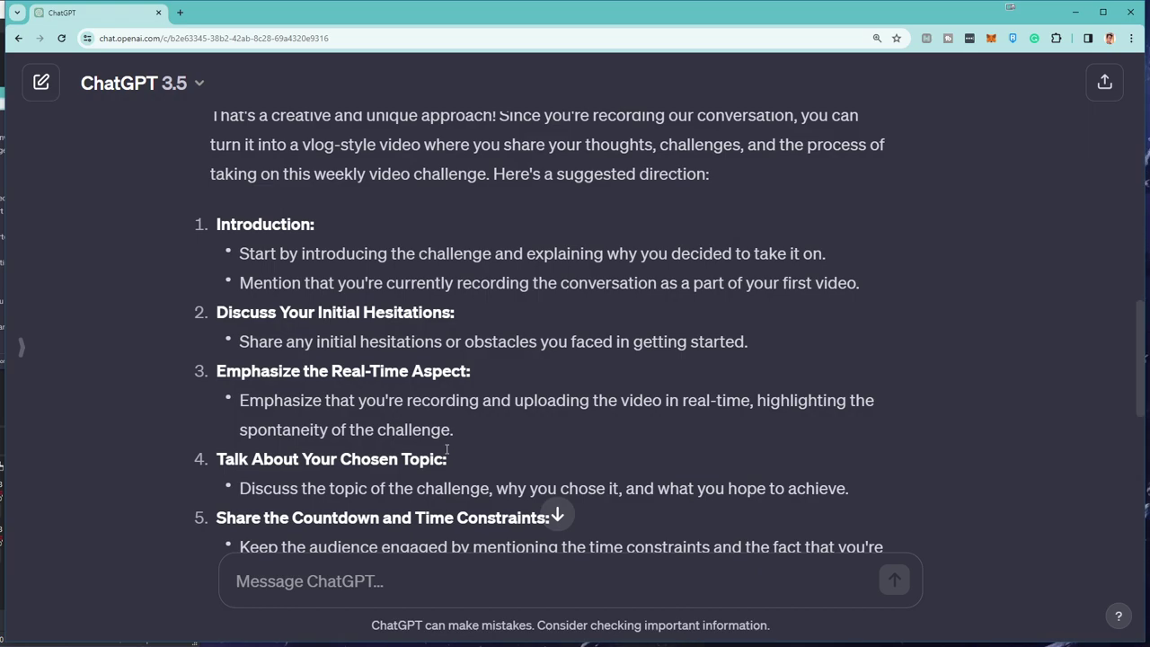
{"action": "left_click_drag", "start_coordinate": [216, 371], "coordinate": [509, 425]}
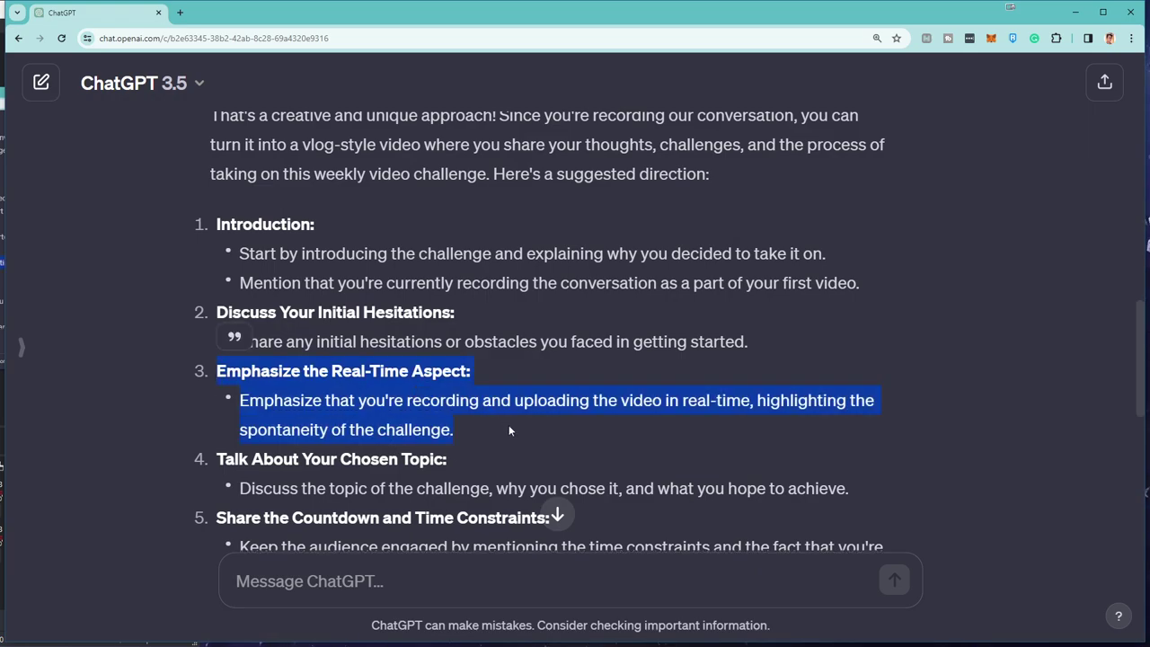
{"action": "scroll", "coordinate": [509, 425], "scroll_direction": "down", "scroll_amount": 2}
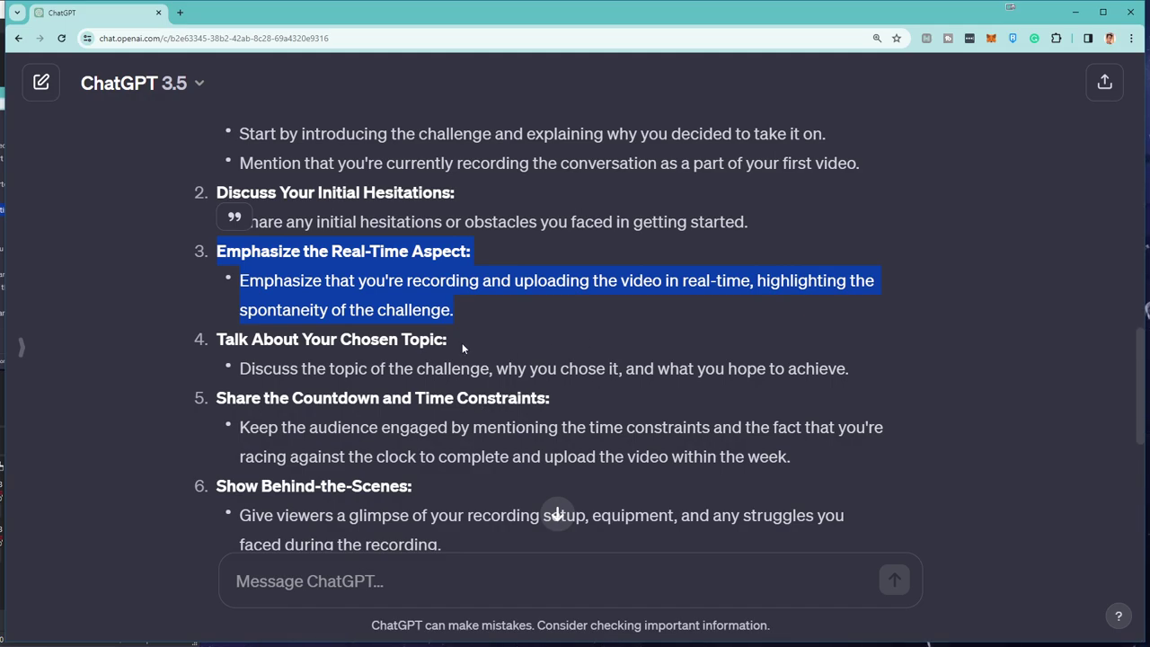
{"action": "scroll", "coordinate": [461, 342], "scroll_direction": "down", "scroll_amount": 1}
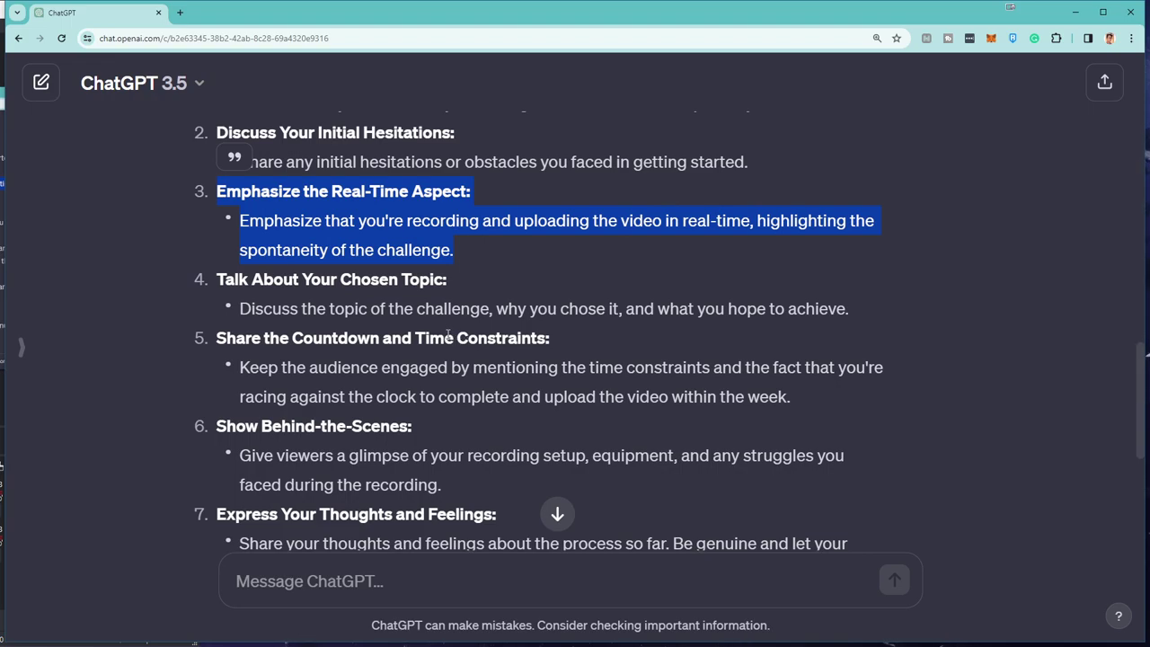
{"action": "left_click_drag", "start_coordinate": [496, 308], "coordinate": [759, 331]}
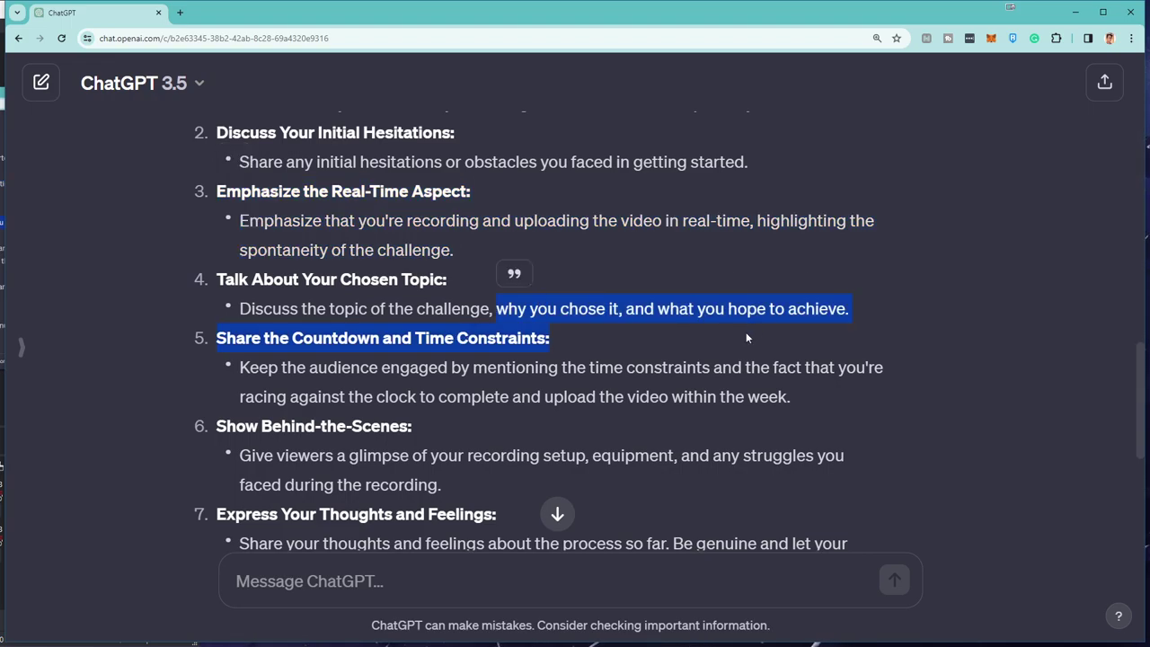
{"action": "left_click", "coordinate": [733, 343]}
{"action": "left_click_drag", "start_coordinate": [579, 308], "coordinate": [828, 310]}
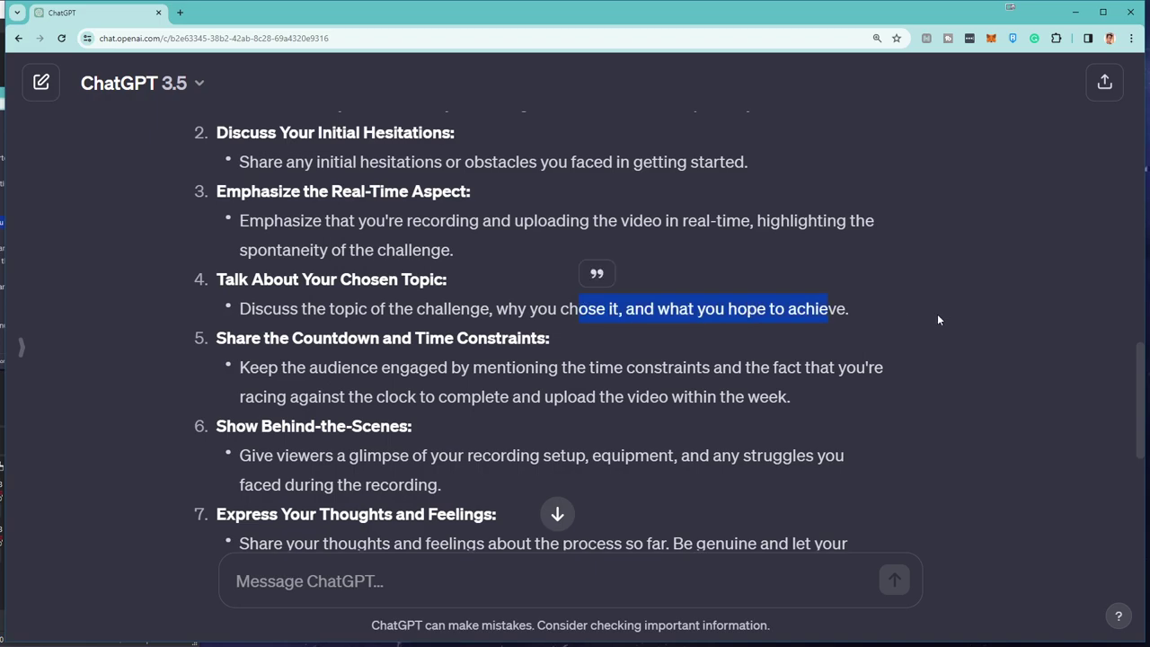
{"action": "scroll", "coordinate": [682, 319], "scroll_direction": "up", "scroll_amount": 5}
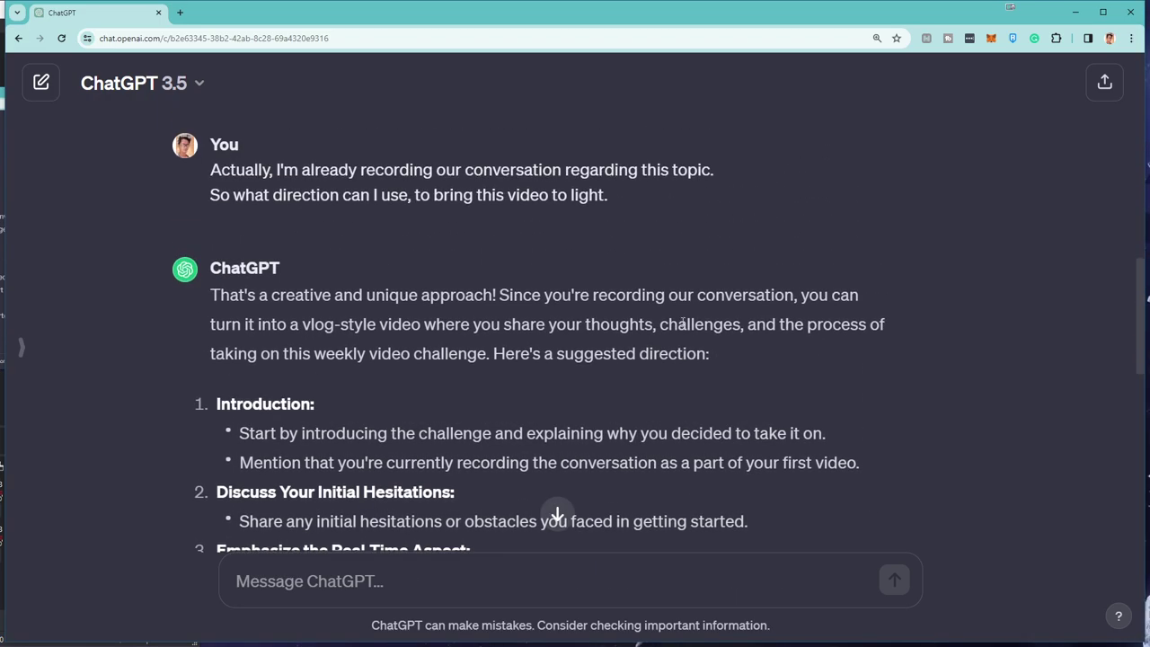
{"action": "scroll", "coordinate": [676, 321], "scroll_direction": "up", "scroll_amount": 1}
{"action": "scroll", "coordinate": [676, 322], "scroll_direction": "up", "scroll_amount": 2}
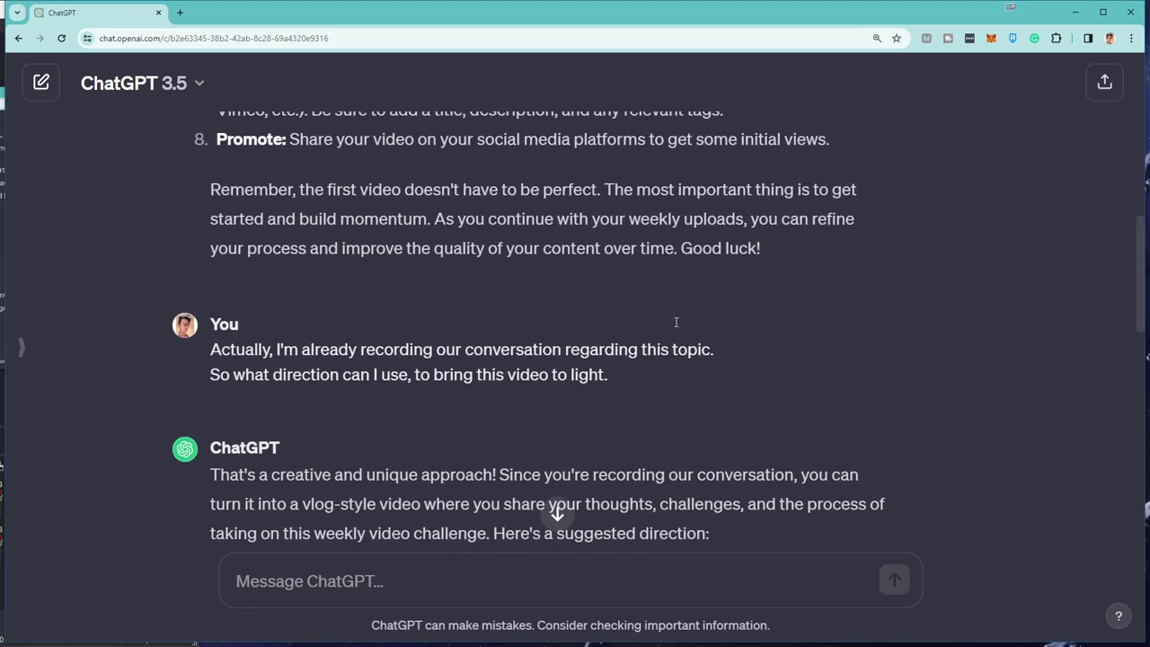
{"action": "scroll", "coordinate": [675, 321], "scroll_direction": "down", "scroll_amount": 7}
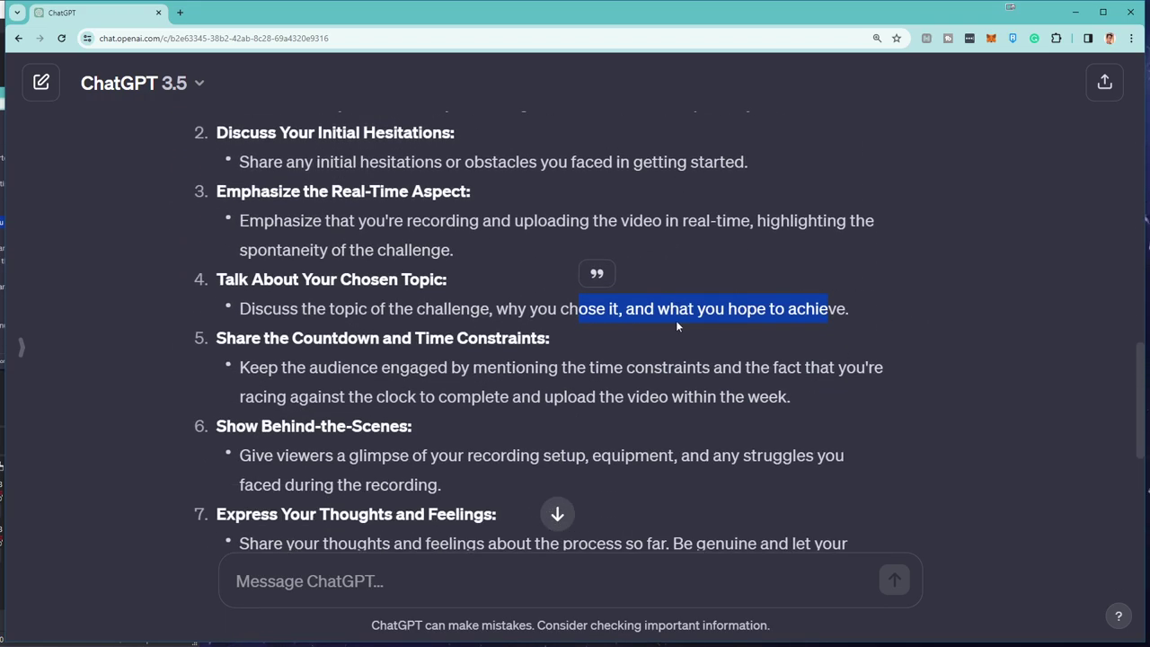
{"action": "left_click_drag", "start_coordinate": [245, 338], "coordinate": [378, 338]}
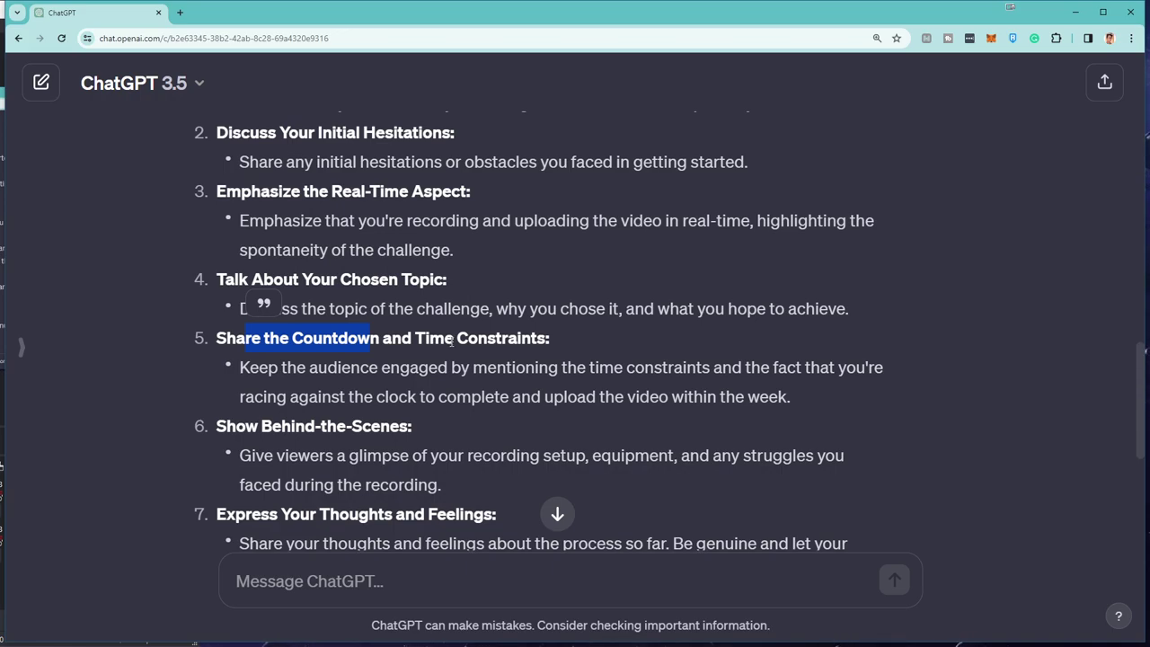
{"action": "key", "text": "alt+Tab"}
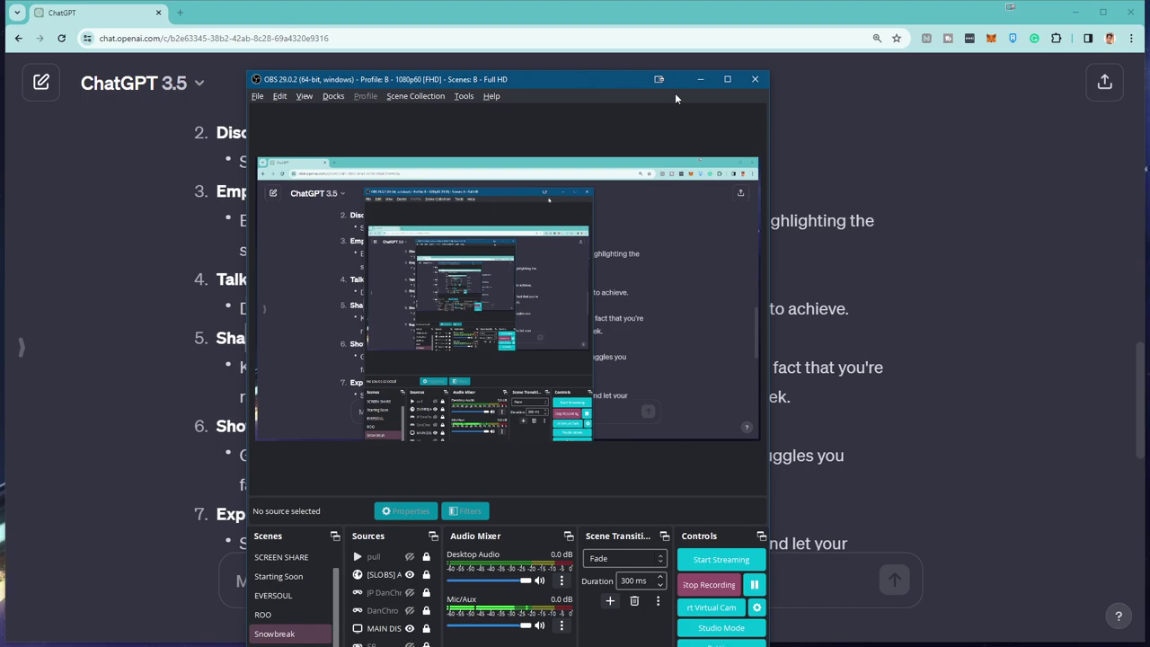
{"action": "left_click", "coordinate": [726, 79]}
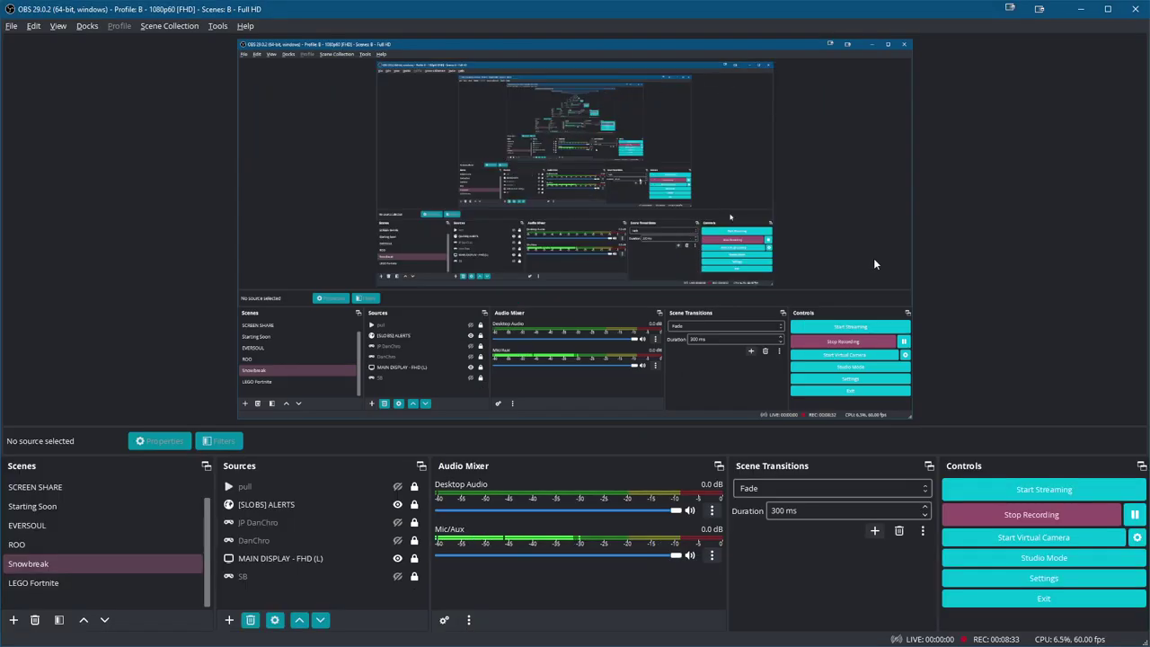
{"action": "key", "text": "alt+Tab"}
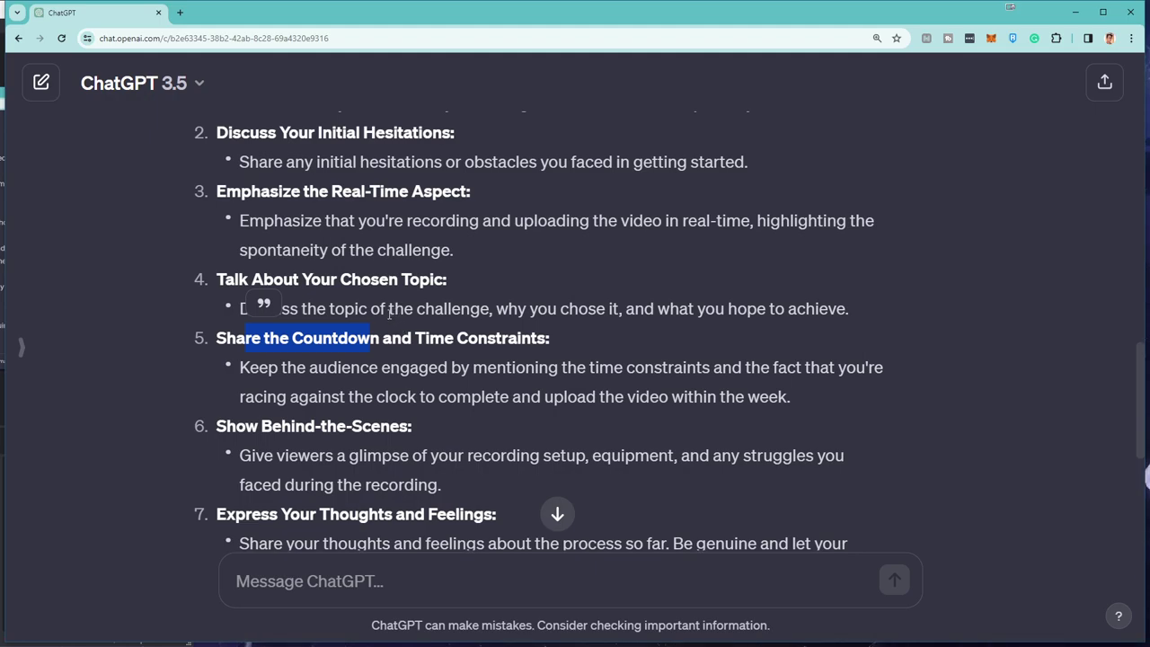
{"action": "scroll", "coordinate": [387, 316], "scroll_direction": "down", "scroll_amount": 1}
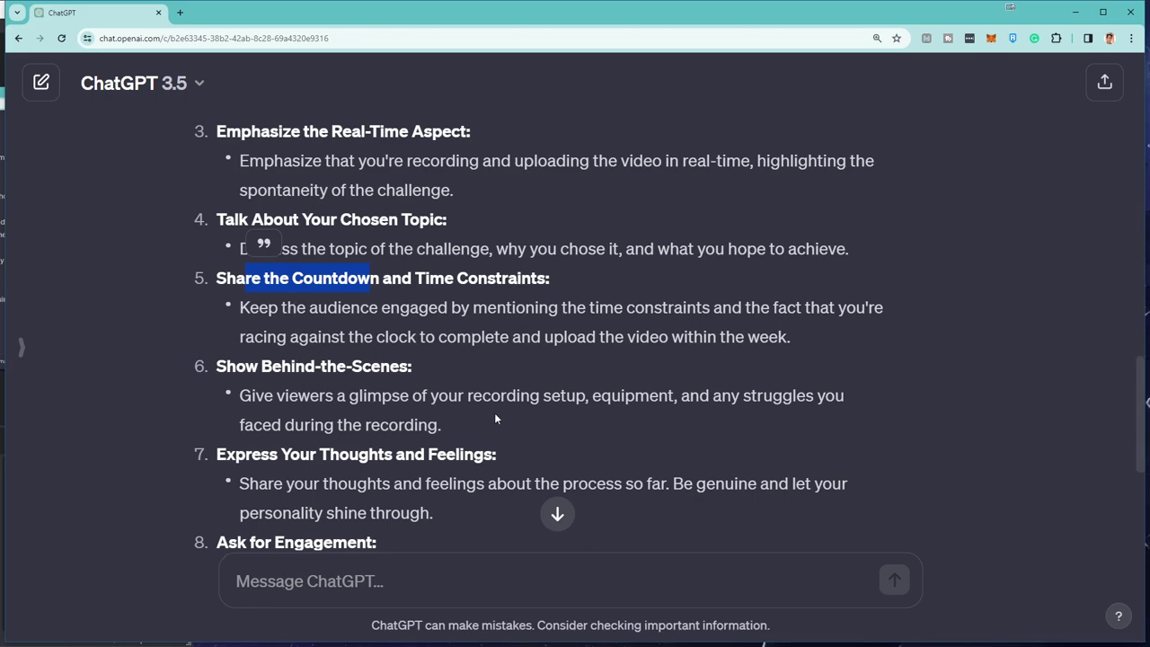
{"action": "left_click", "coordinate": [673, 407]}
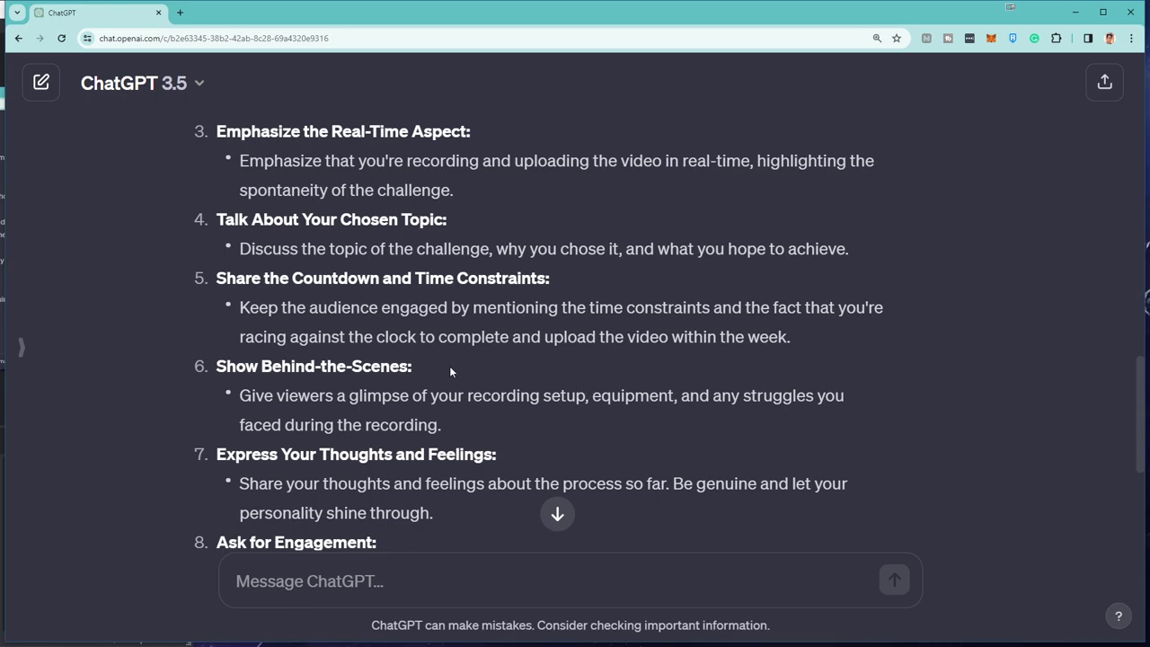
{"action": "scroll", "coordinate": [450, 368], "scroll_direction": "down", "scroll_amount": 1}
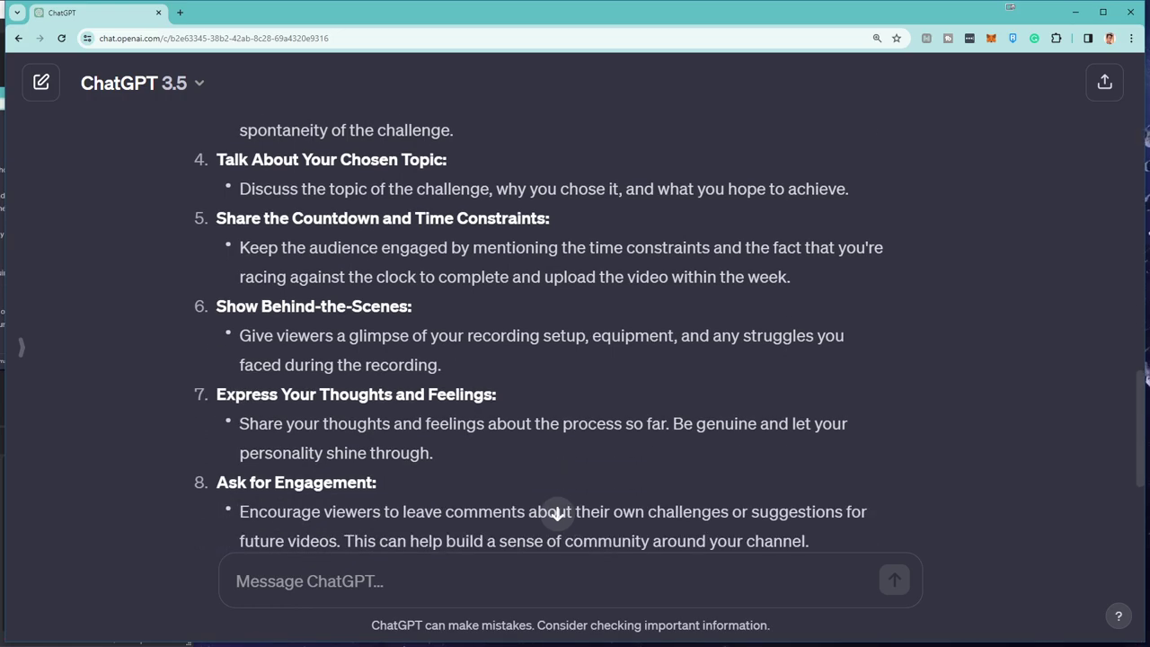
{"action": "key", "text": "alt+Tab"}
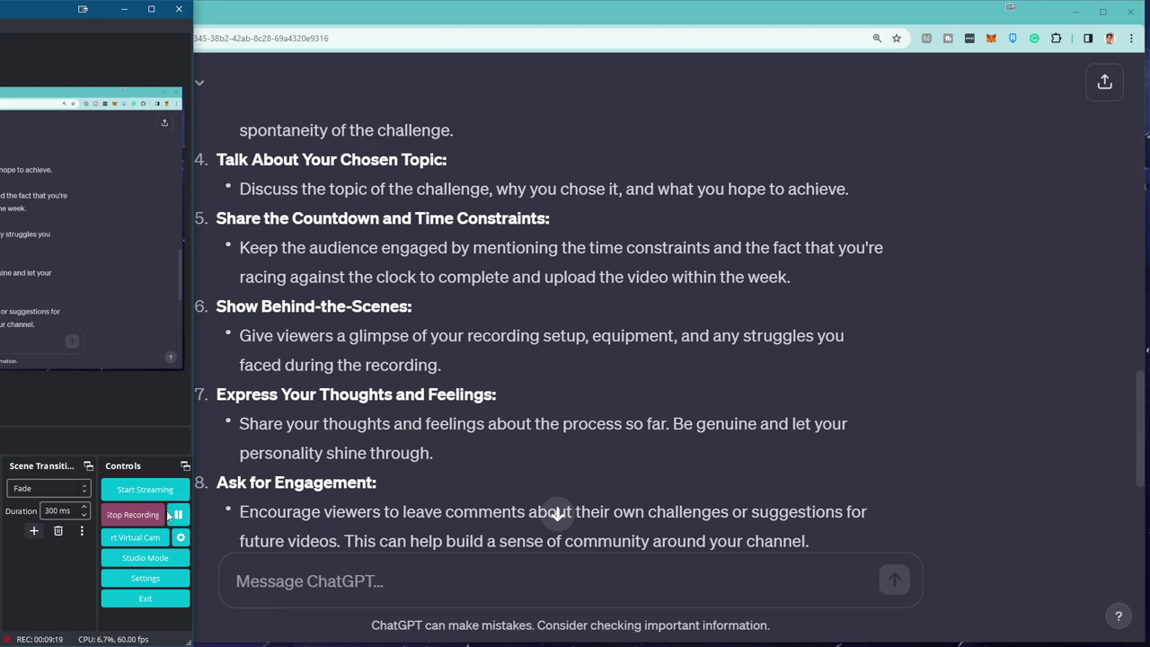
{"action": "left_click", "coordinate": [286, 425]}
{"action": "scroll", "coordinate": [286, 425], "scroll_direction": "down", "scroll_amount": 1}
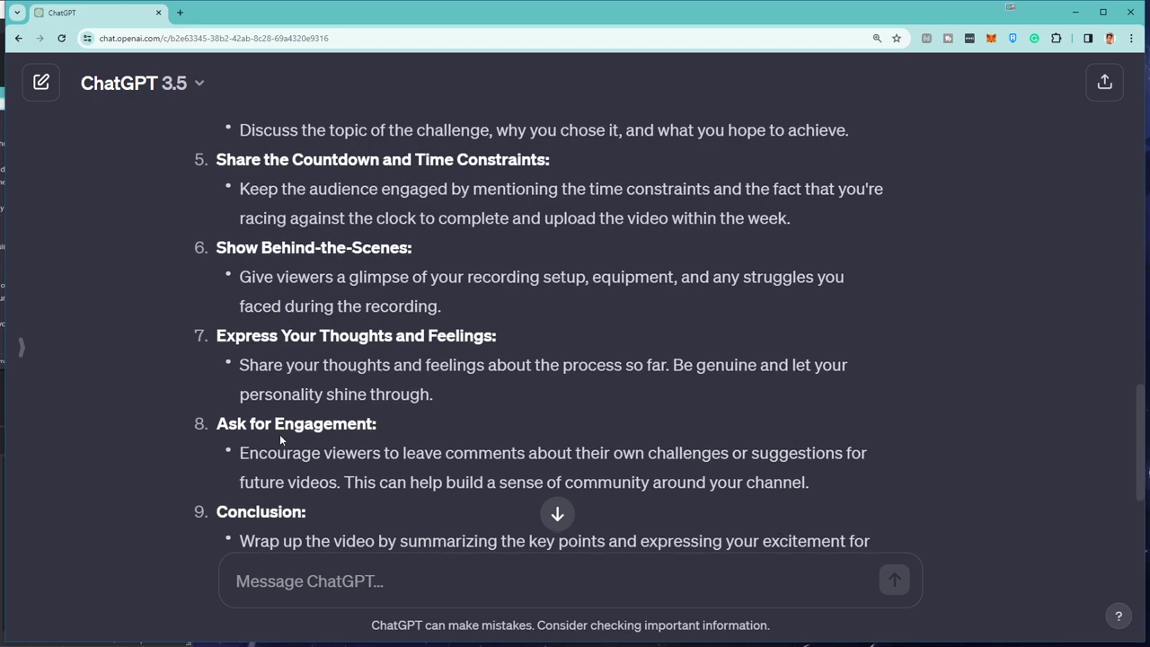
{"action": "scroll", "coordinate": [280, 434], "scroll_direction": "up", "scroll_amount": 4}
{"action": "scroll", "coordinate": [239, 226], "scroll_direction": "down", "scroll_amount": 2}
{"action": "scroll", "coordinate": [239, 227], "scroll_direction": "down", "scroll_amount": 4}
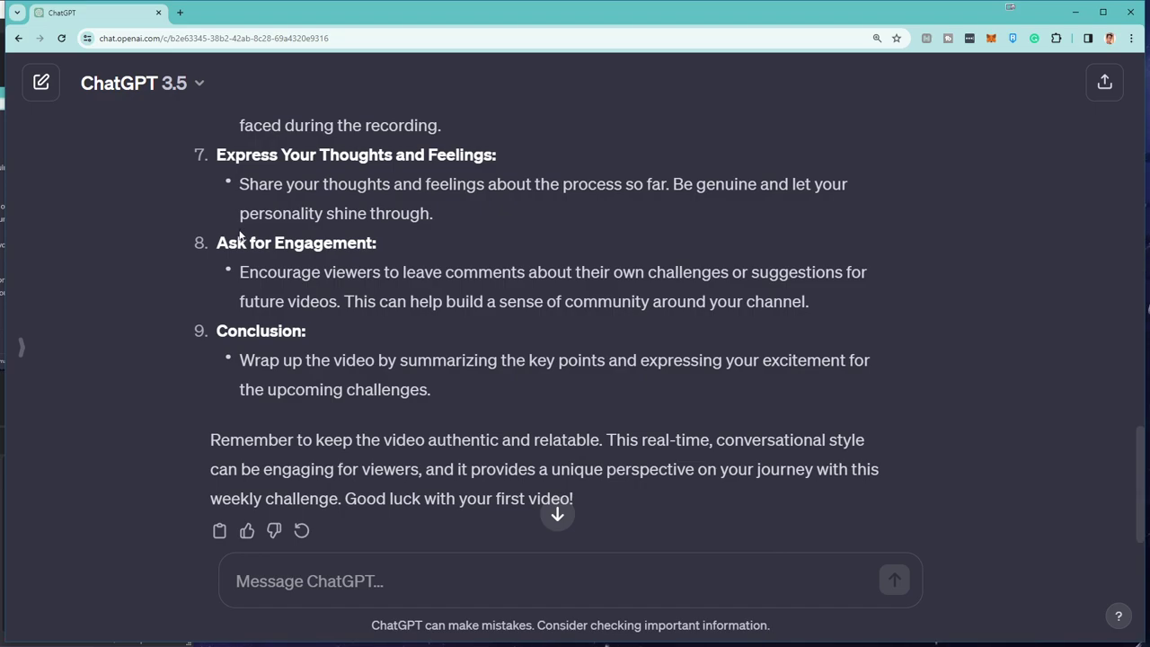
{"action": "scroll", "coordinate": [239, 235], "scroll_direction": "up", "scroll_amount": 1}
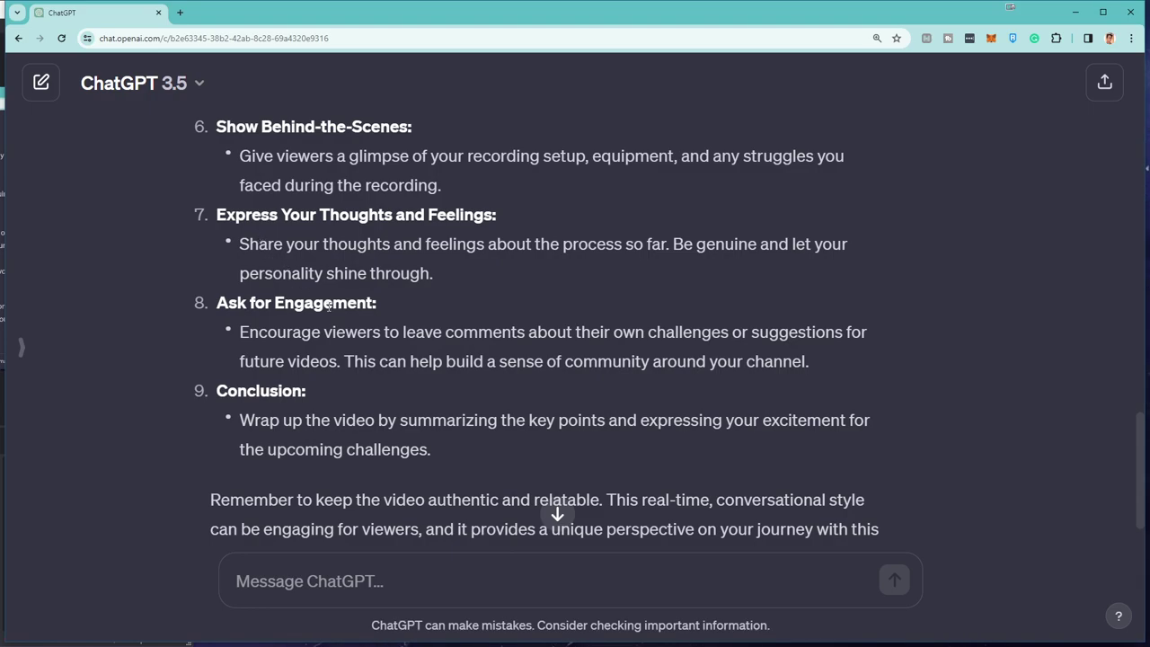
Step: Open a new tab and load the channel's youtube.com/@ handle page
{"action": "key", "text": "ctrl+t"}
{"action": "type", "text": "yo"}
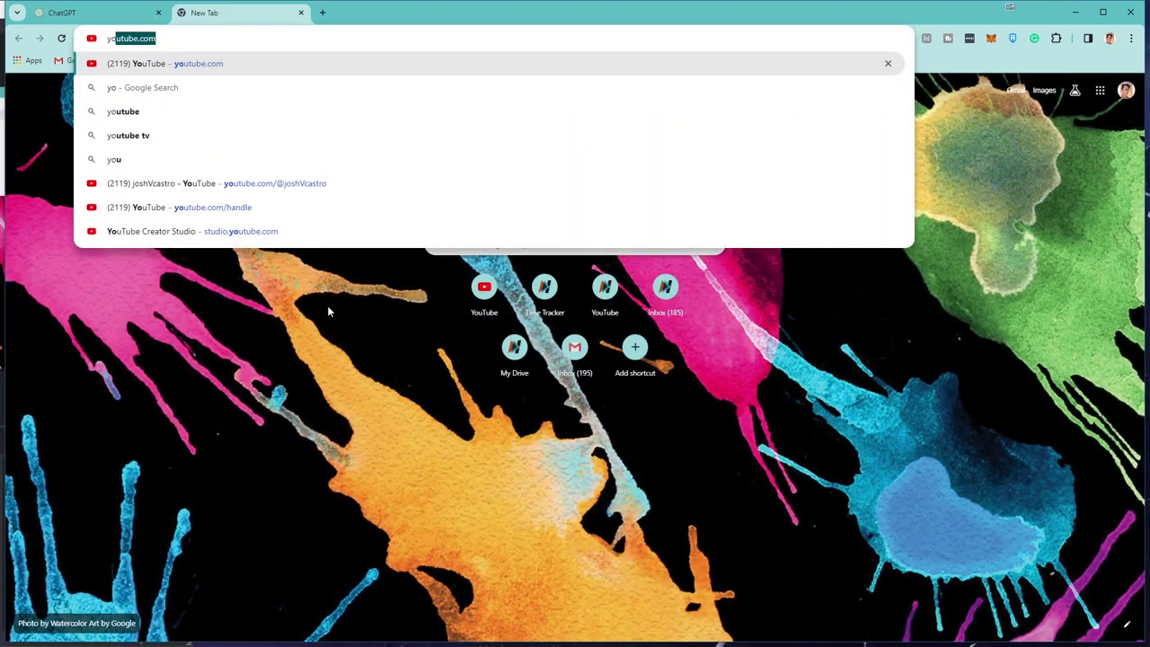
{"action": "key", "text": "Right"}
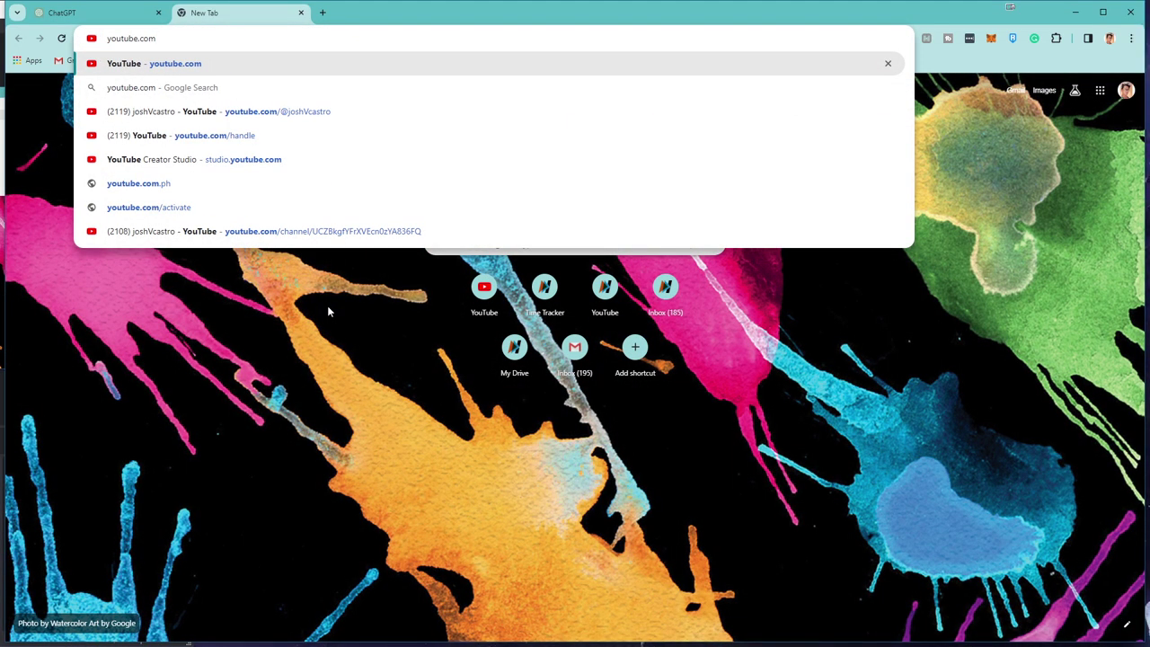
{"action": "type", "text": "/"}
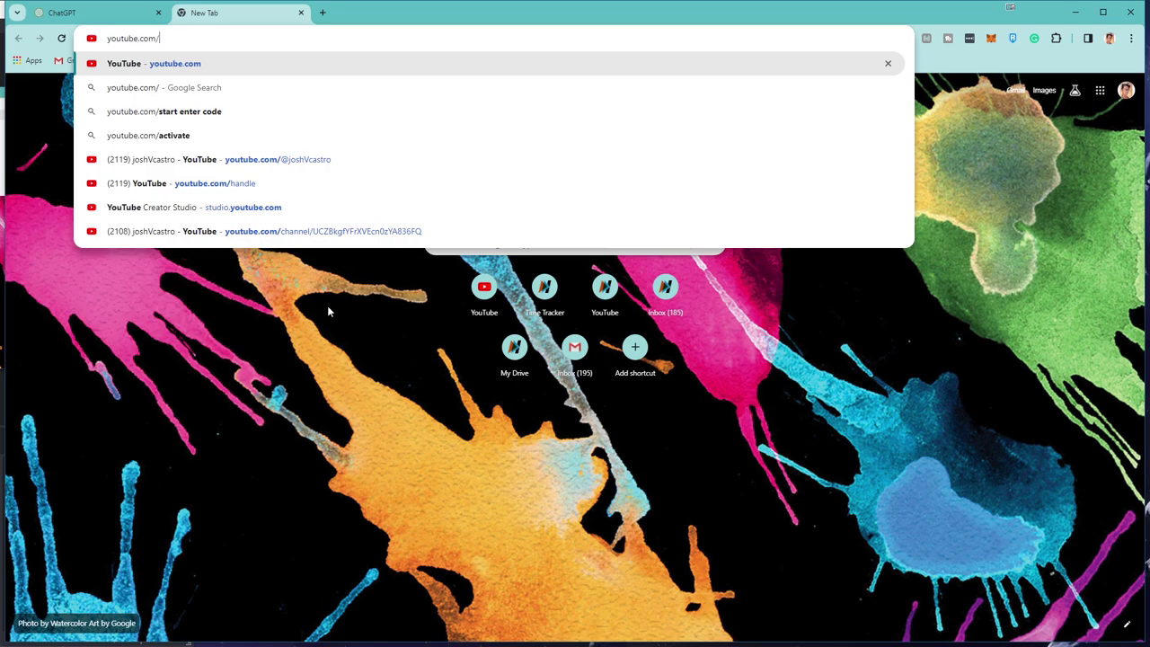
{"action": "type", "text": "@joshVcas"}
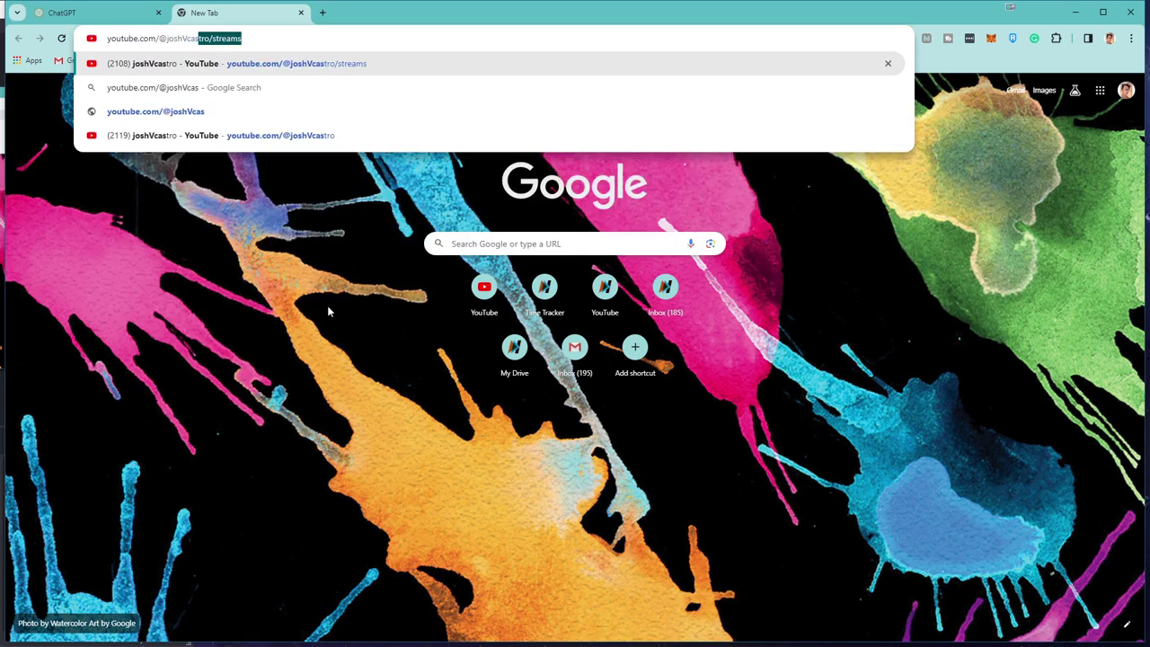
{"action": "type", "text": "tro"}
{"action": "key", "text": "Return"}
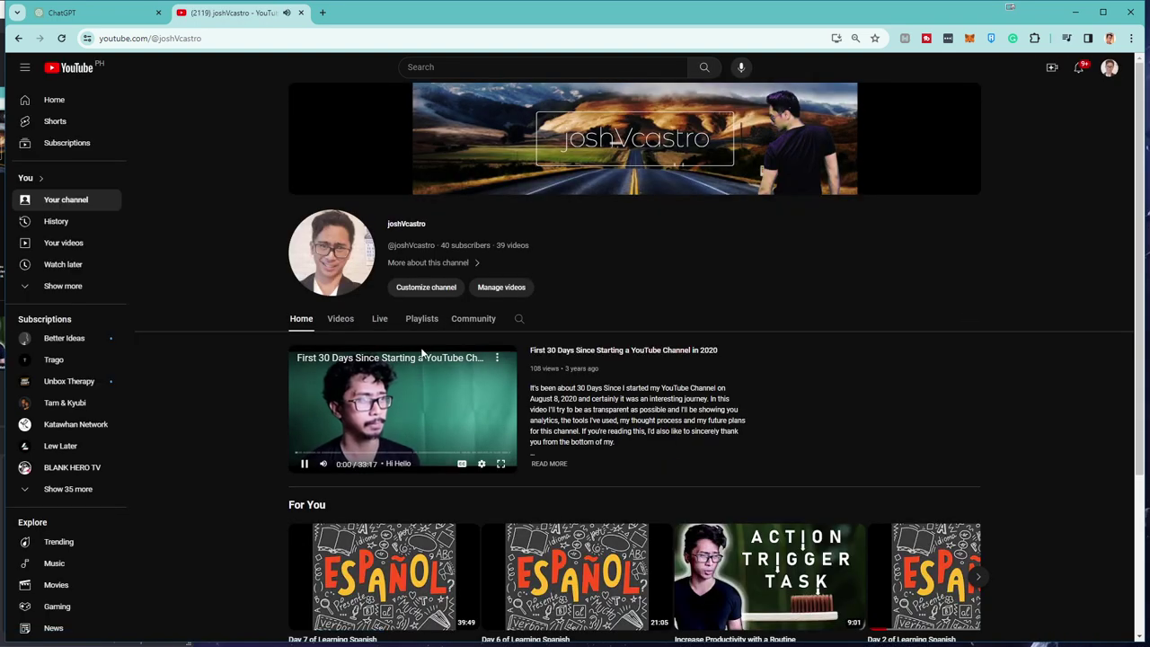
Step: Browse the channel's Live tab of past streams
{"action": "left_click", "coordinate": [382, 323]}
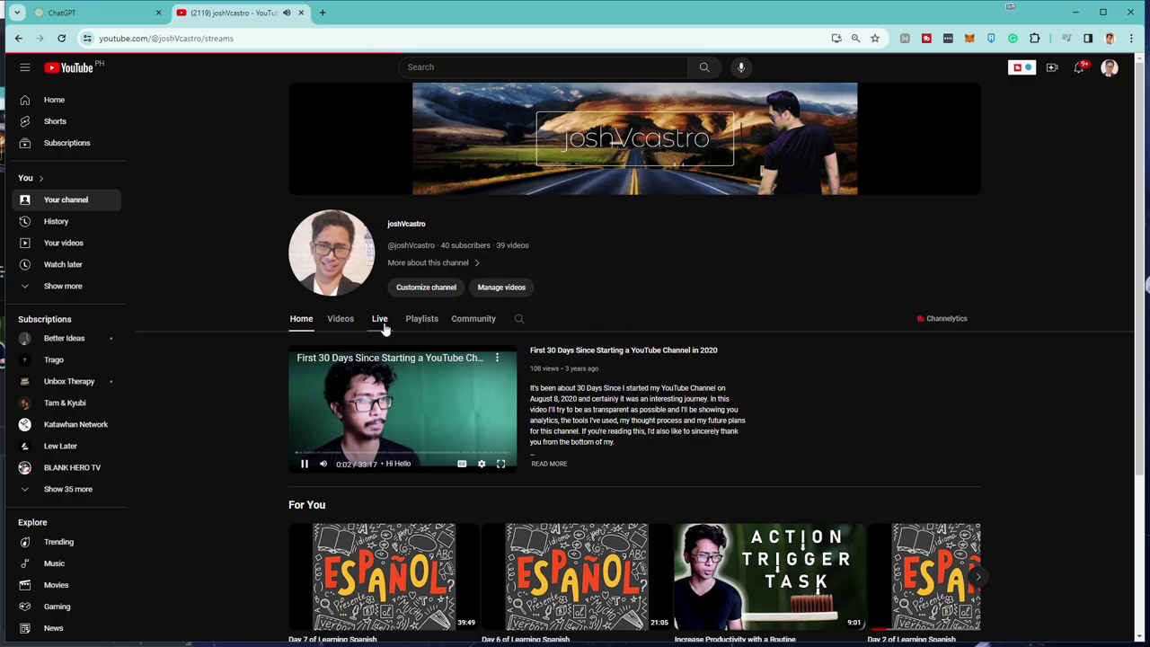
{"action": "scroll", "coordinate": [827, 450], "scroll_direction": "down", "scroll_amount": 2}
{"action": "scroll", "coordinate": [827, 449], "scroll_direction": "up", "scroll_amount": 1}
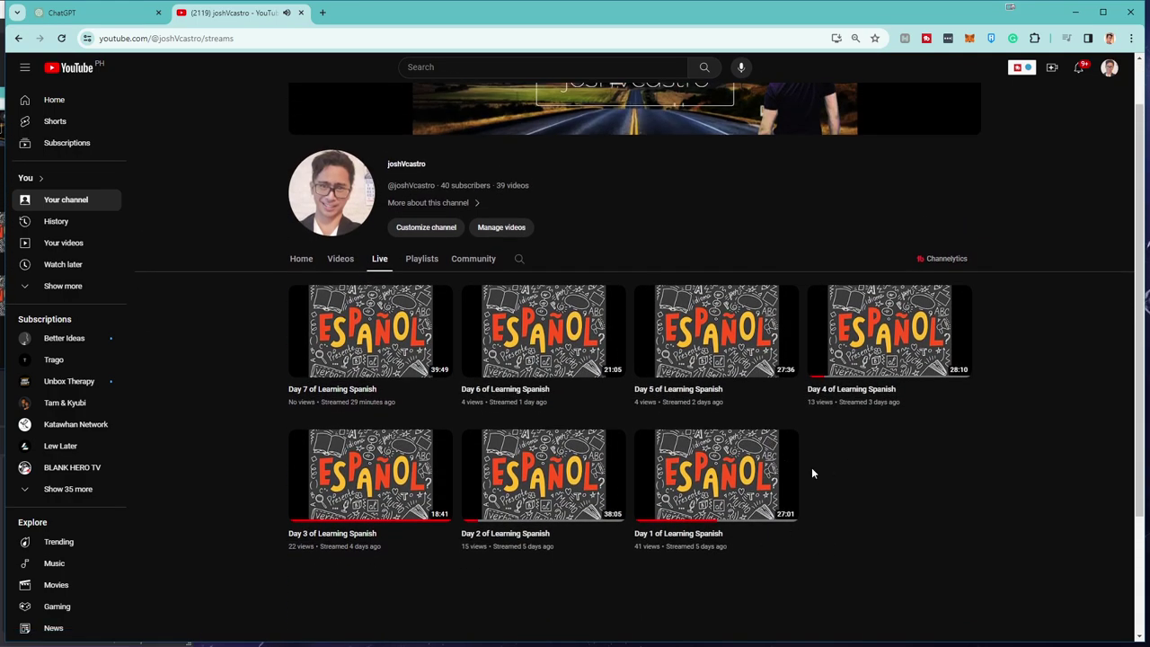
Step: Scroll through the Videos tab uploads, newest being 'hello, world'
{"action": "mouse_move", "coordinate": [816, 375]}
{"action": "mouse_move", "coordinate": [669, 404]}
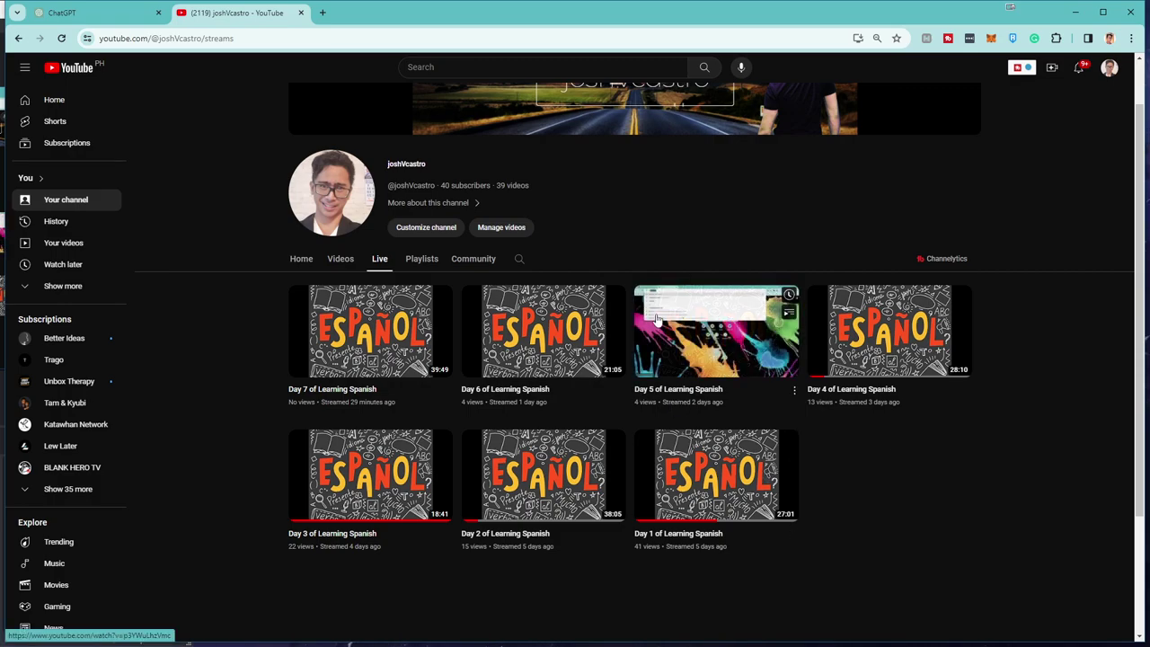
{"action": "mouse_move", "coordinate": [427, 301]}
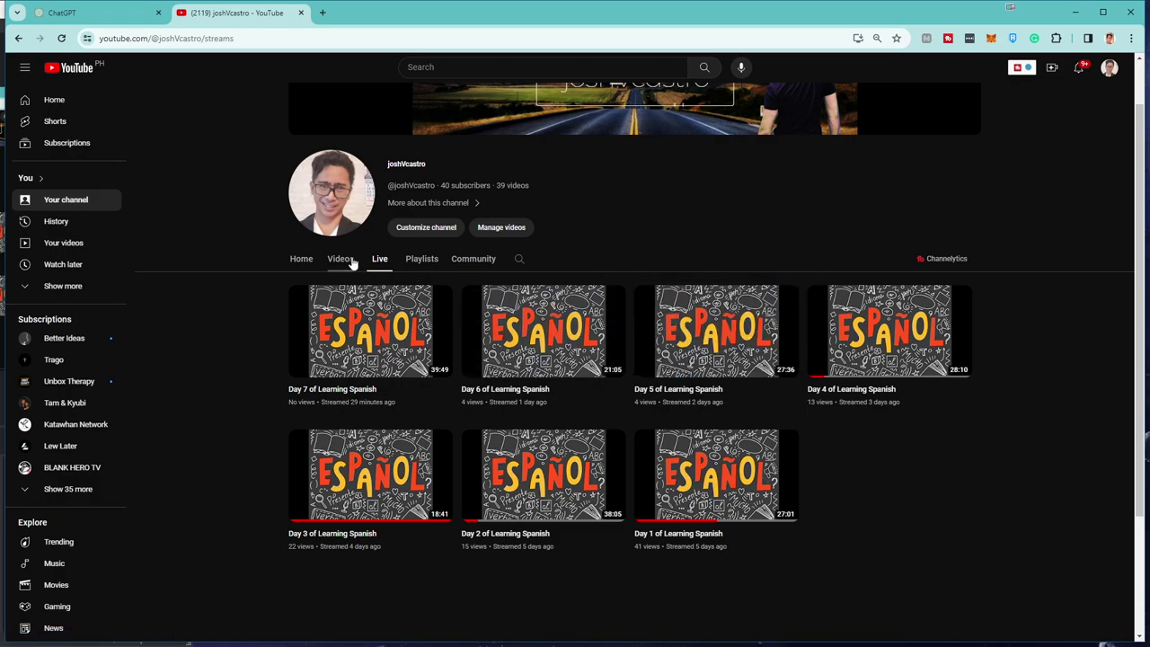
{"action": "left_click", "coordinate": [341, 261]}
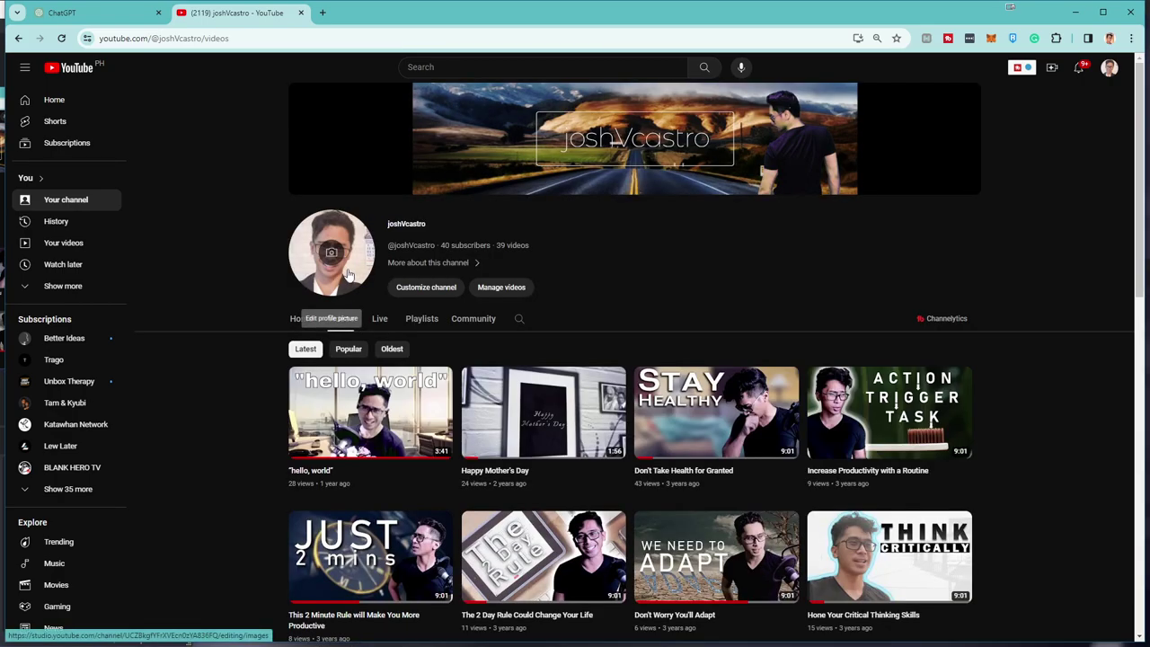
{"action": "scroll", "coordinate": [269, 326], "scroll_direction": "down", "scroll_amount": 4}
{"action": "scroll", "coordinate": [271, 318], "scroll_direction": "down", "scroll_amount": 2}
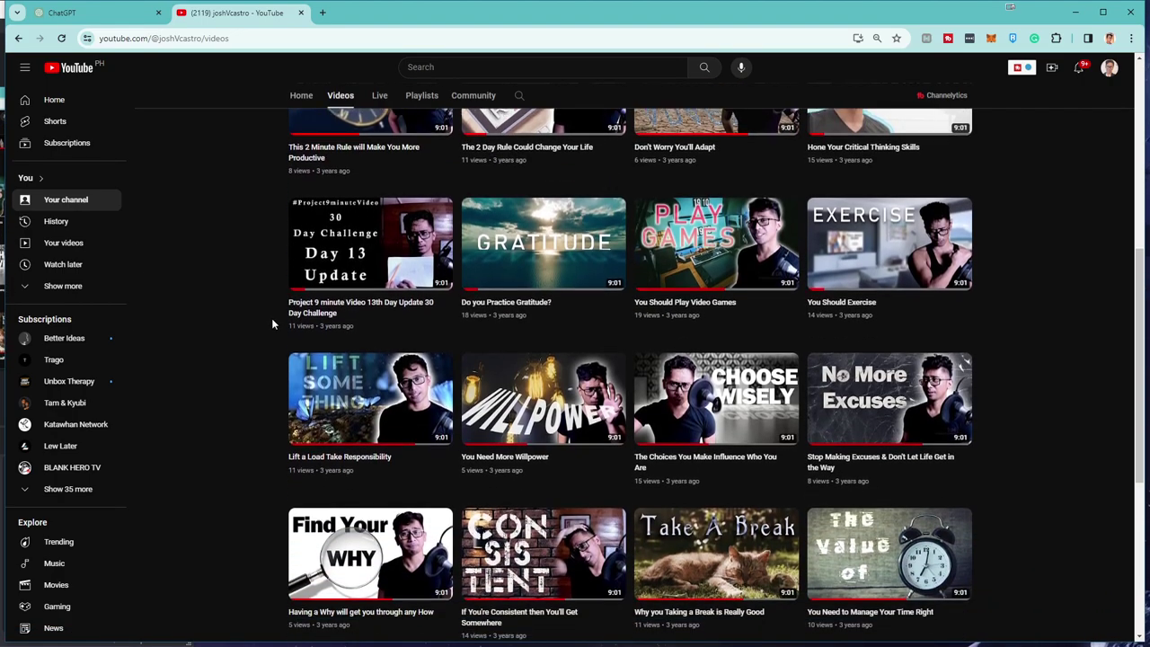
{"action": "scroll", "coordinate": [271, 318], "scroll_direction": "up", "scroll_amount": 5}
{"action": "scroll", "coordinate": [1130, 566], "scroll_direction": "down", "scroll_amount": 8}
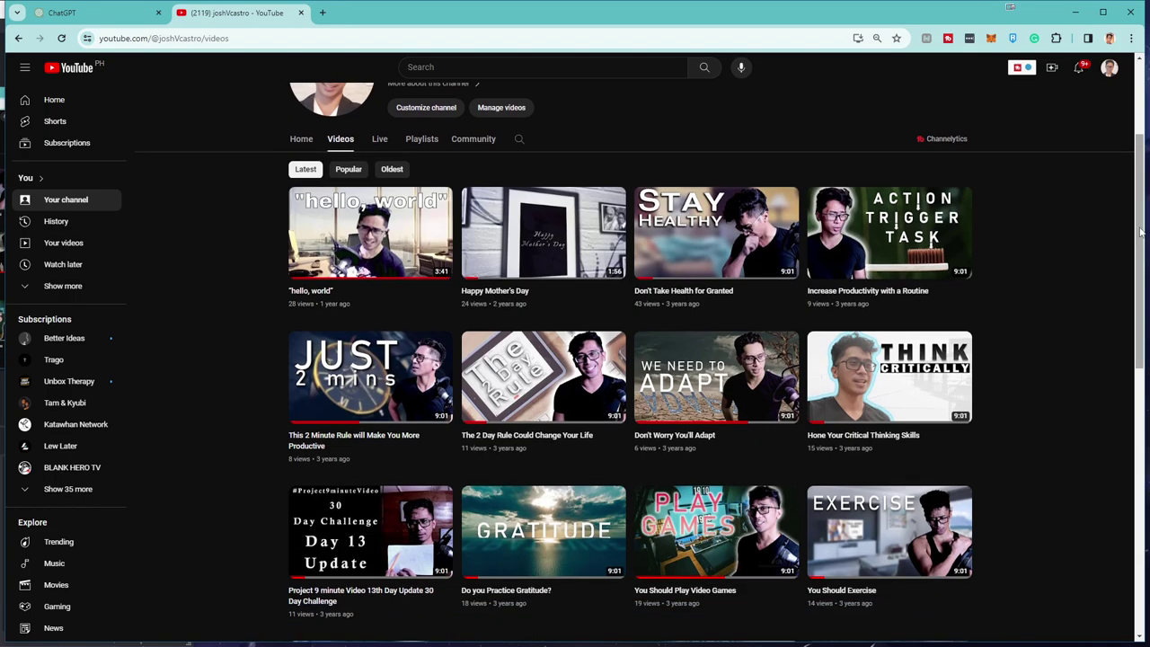
{"action": "scroll", "coordinate": [1006, 462], "scroll_direction": "down", "scroll_amount": 3}
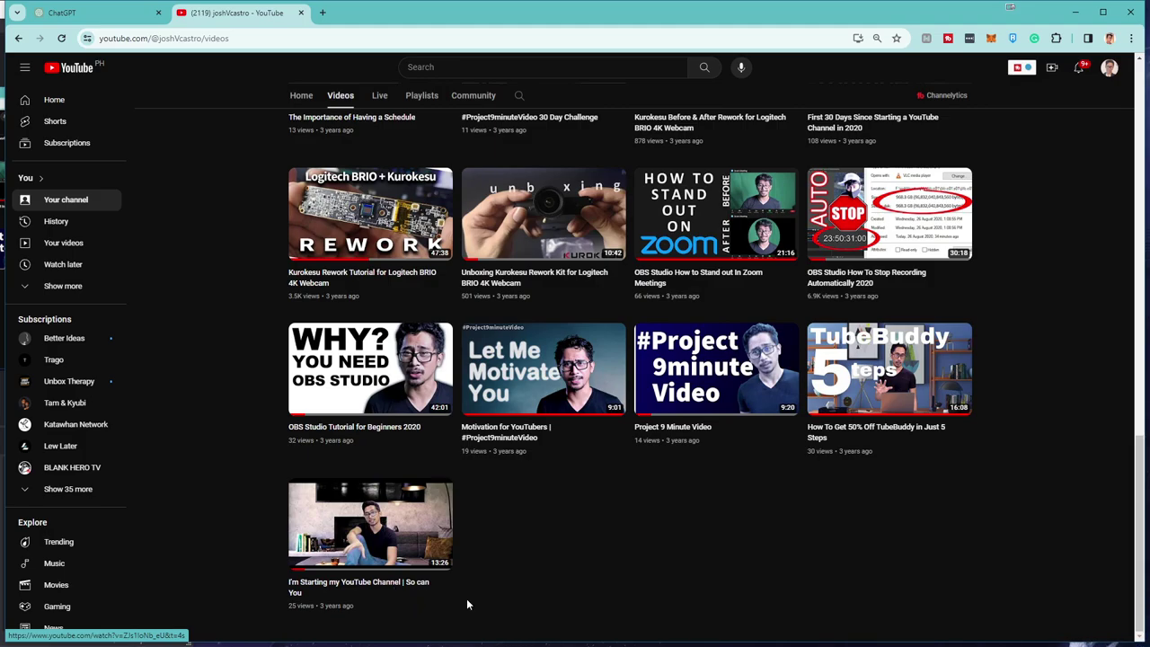
{"action": "scroll", "coordinate": [347, 604], "scroll_direction": "up", "scroll_amount": 3}
{"action": "scroll", "coordinate": [346, 581], "scroll_direction": "up", "scroll_amount": 10}
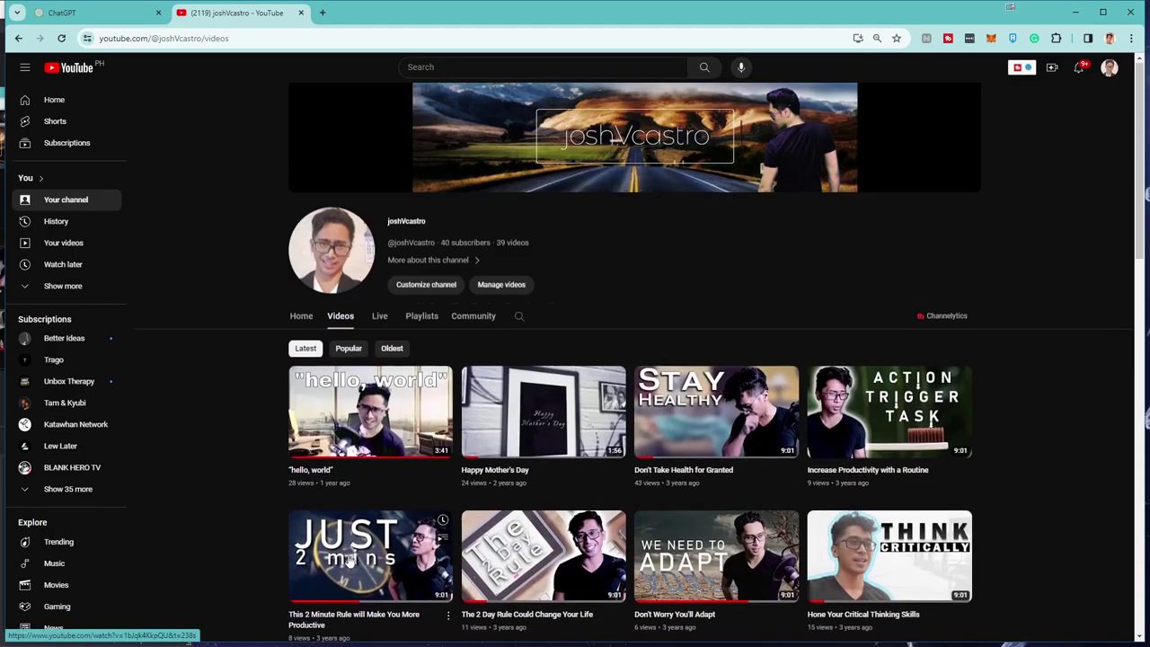
Step: Return to ChatGPT and review the vlog reply through its Conclusion, zoomed out
{"action": "left_click", "coordinate": [124, 18]}
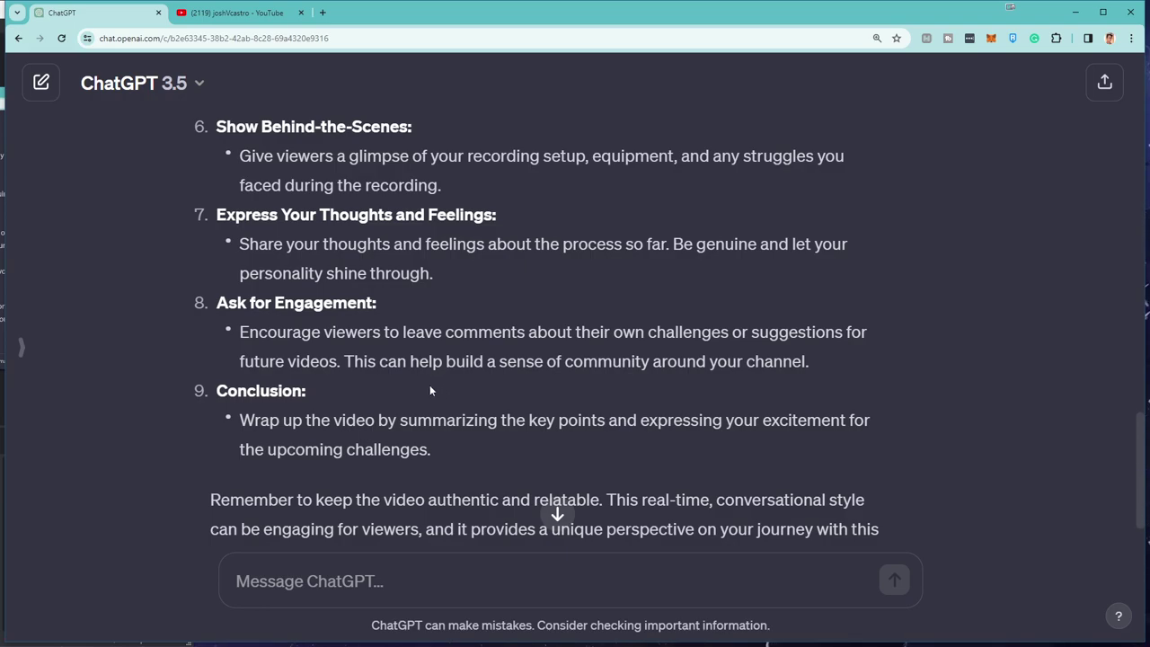
{"action": "scroll", "coordinate": [616, 338], "scroll_direction": "up", "scroll_amount": 2}
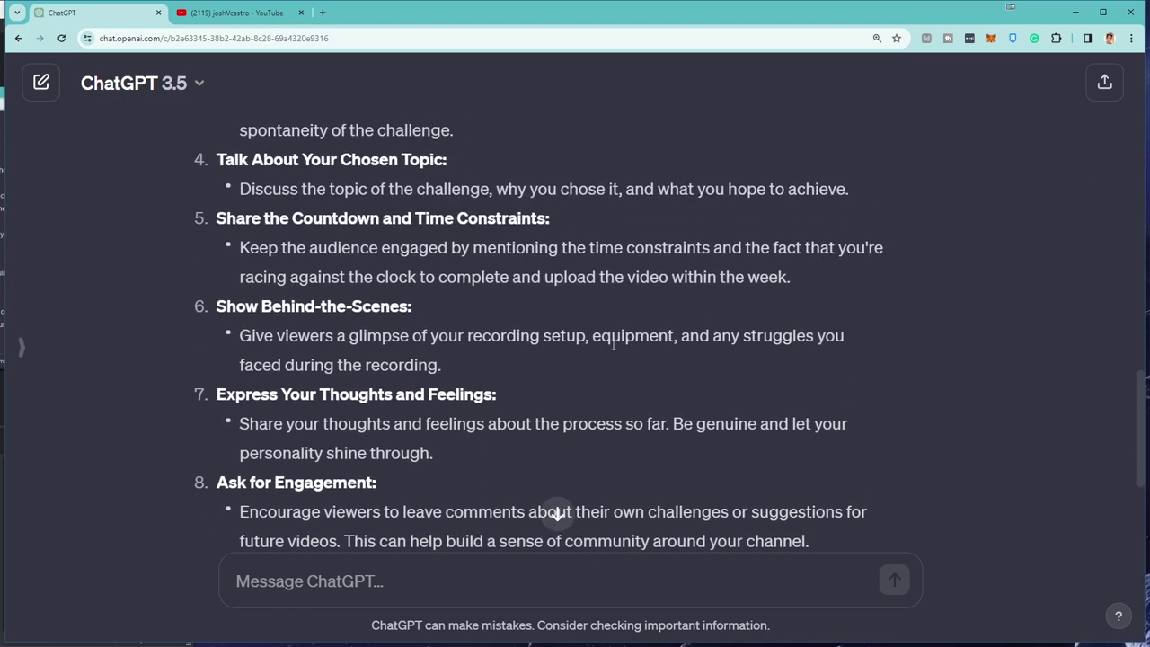
{"action": "scroll", "coordinate": [611, 344], "scroll_direction": "down", "scroll_amount": 3}
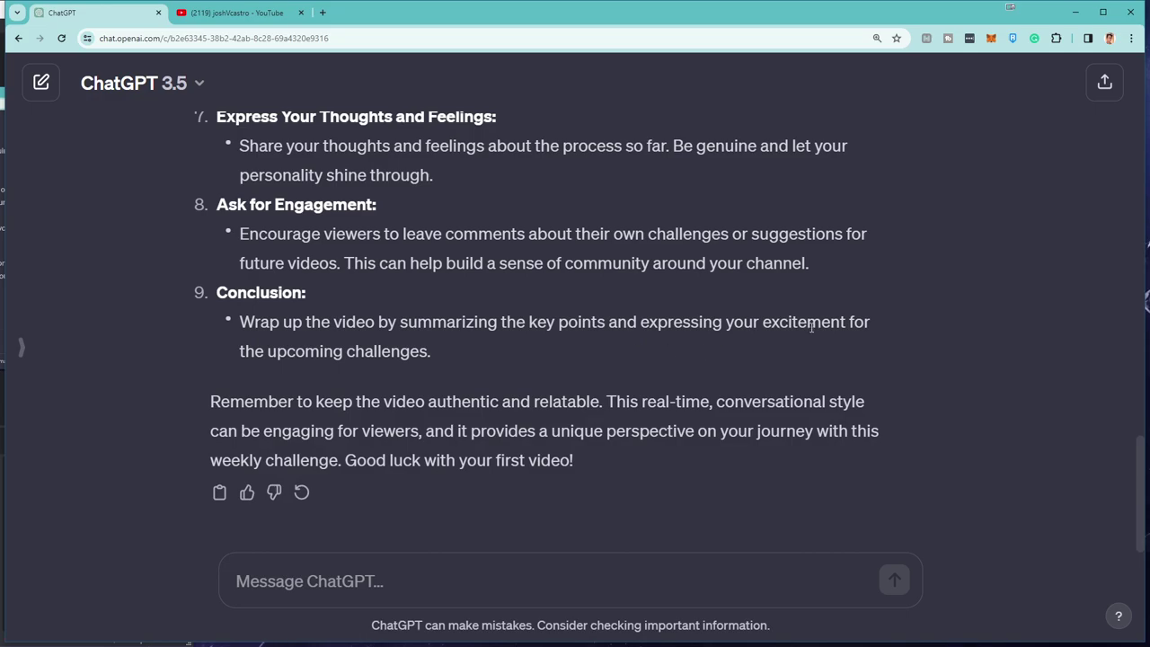
{"action": "key", "text": "ctrl+minus"}
{"action": "key", "text": "ctrl+minus"}
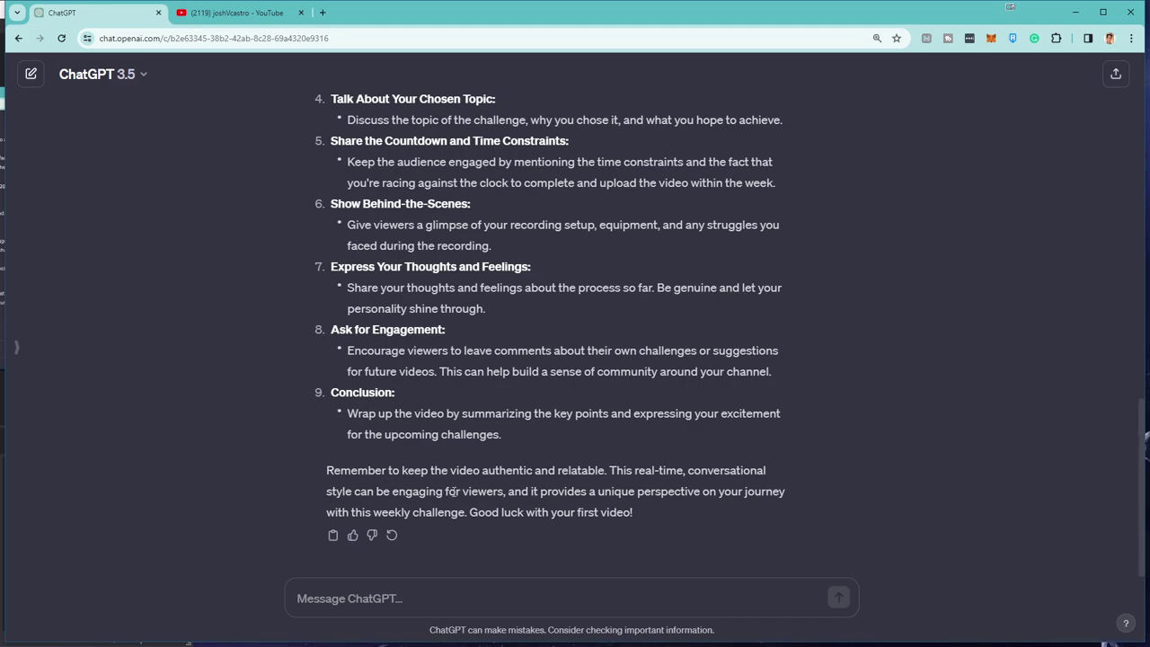
Step: Highlight "authentic and relatable. This" in the closing paragraph of the vlog reply
{"action": "double_click", "coordinate": [571, 471]}
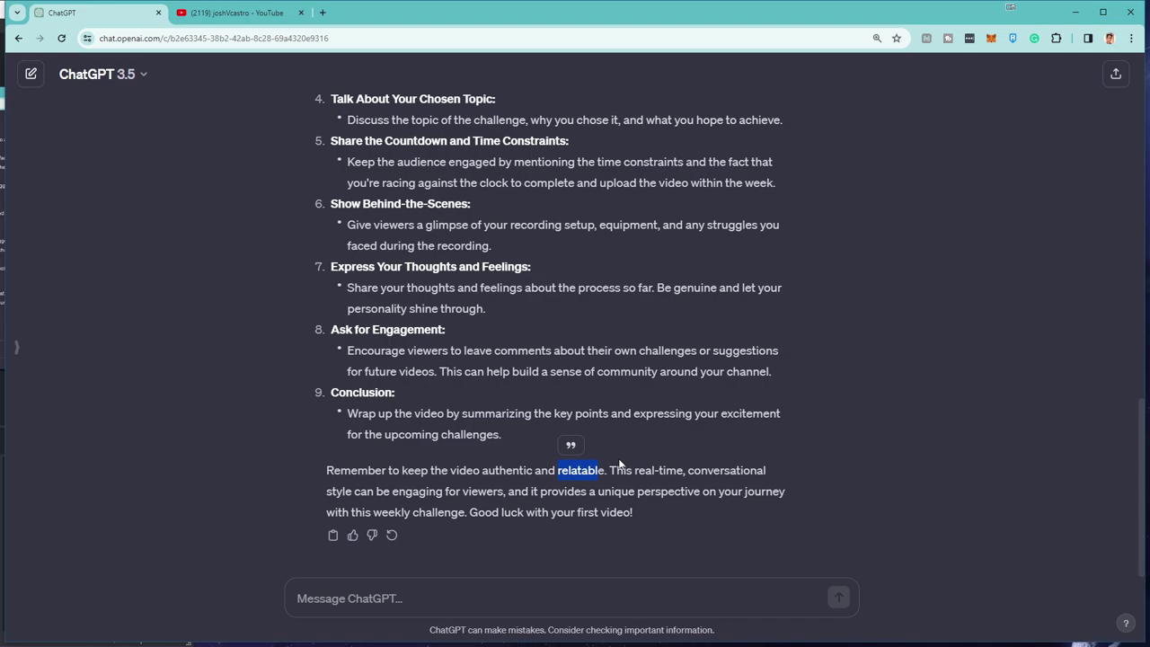
{"action": "scroll", "coordinate": [576, 385], "scroll_direction": "up", "scroll_amount": 1}
{"action": "scroll", "coordinate": [575, 383], "scroll_direction": "up", "scroll_amount": 3}
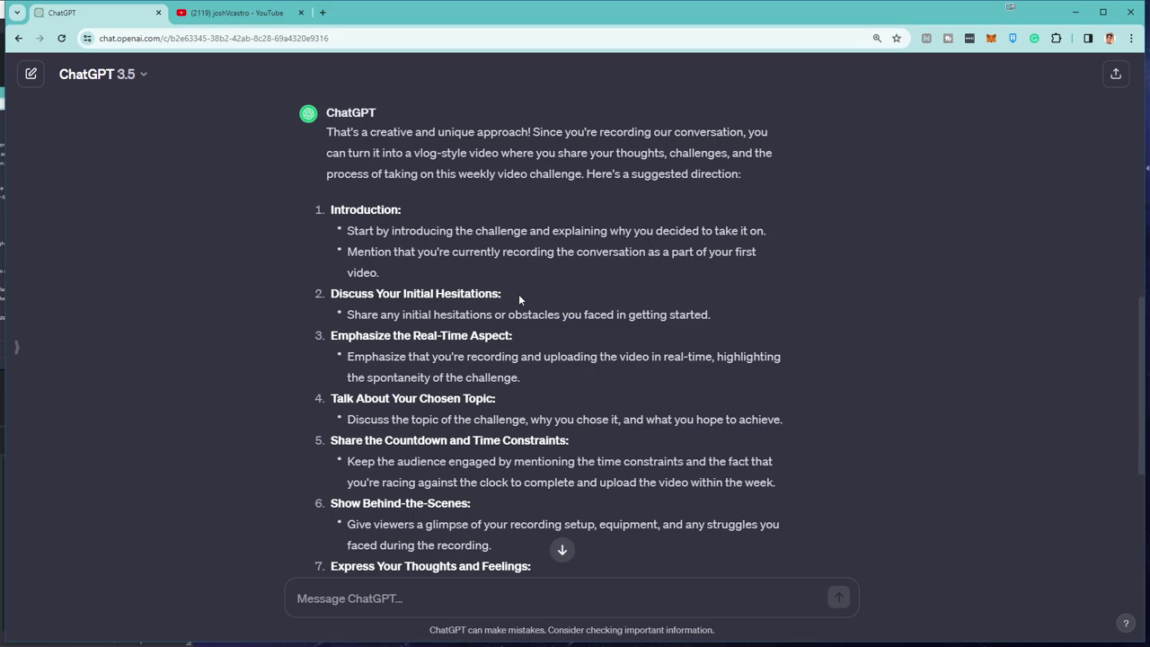
{"action": "scroll", "coordinate": [668, 333], "scroll_direction": "down", "scroll_amount": 3}
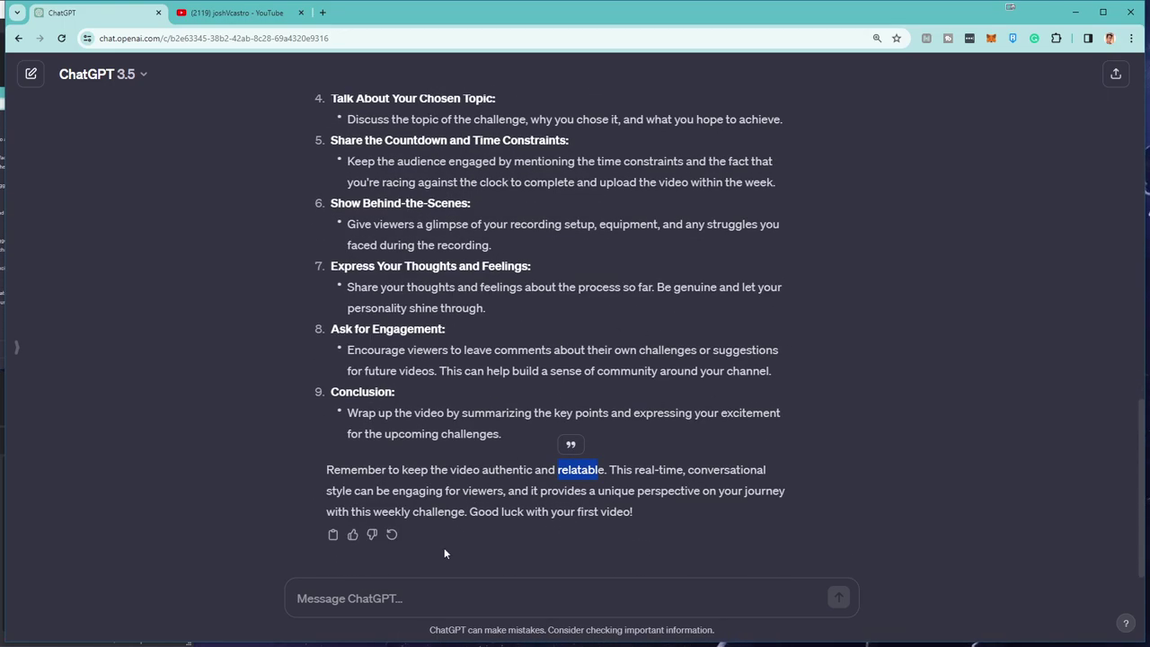
{"action": "left_click_drag", "start_coordinate": [467, 471], "coordinate": [635, 471]}
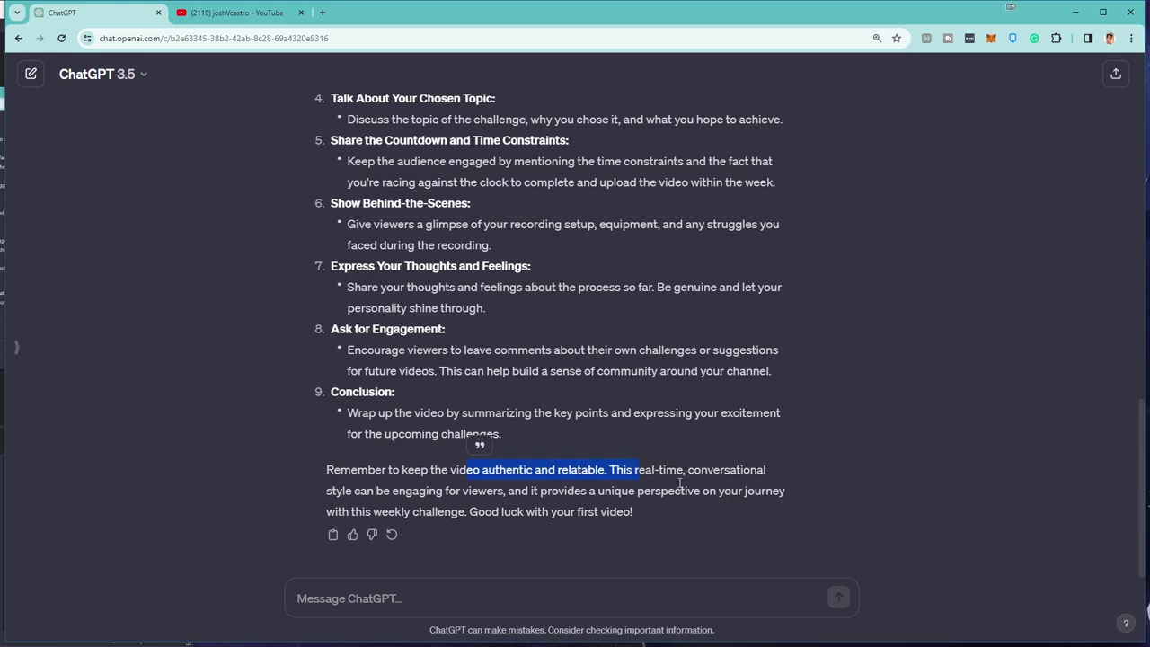